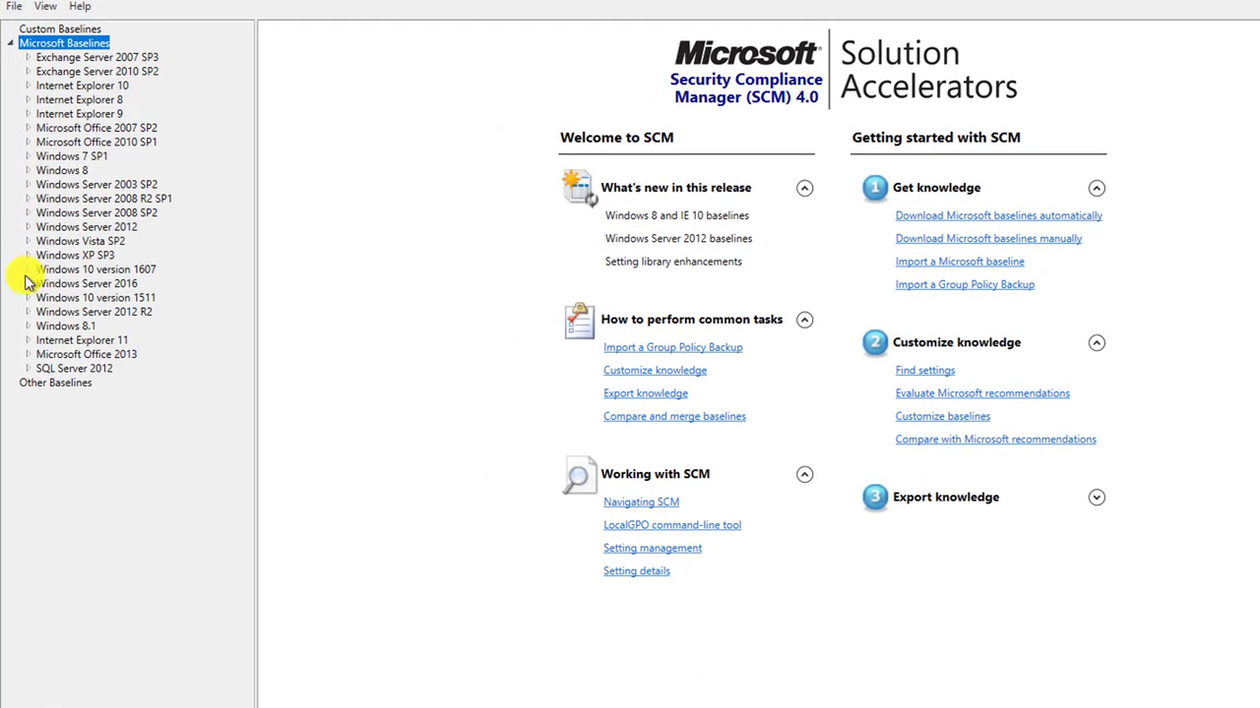
# Step: Review the attachments and guides of the Windows 10 version 1607 baselines, selecting the Security Baseline SCAP Data Streams file
pyautogui.click(29, 269)
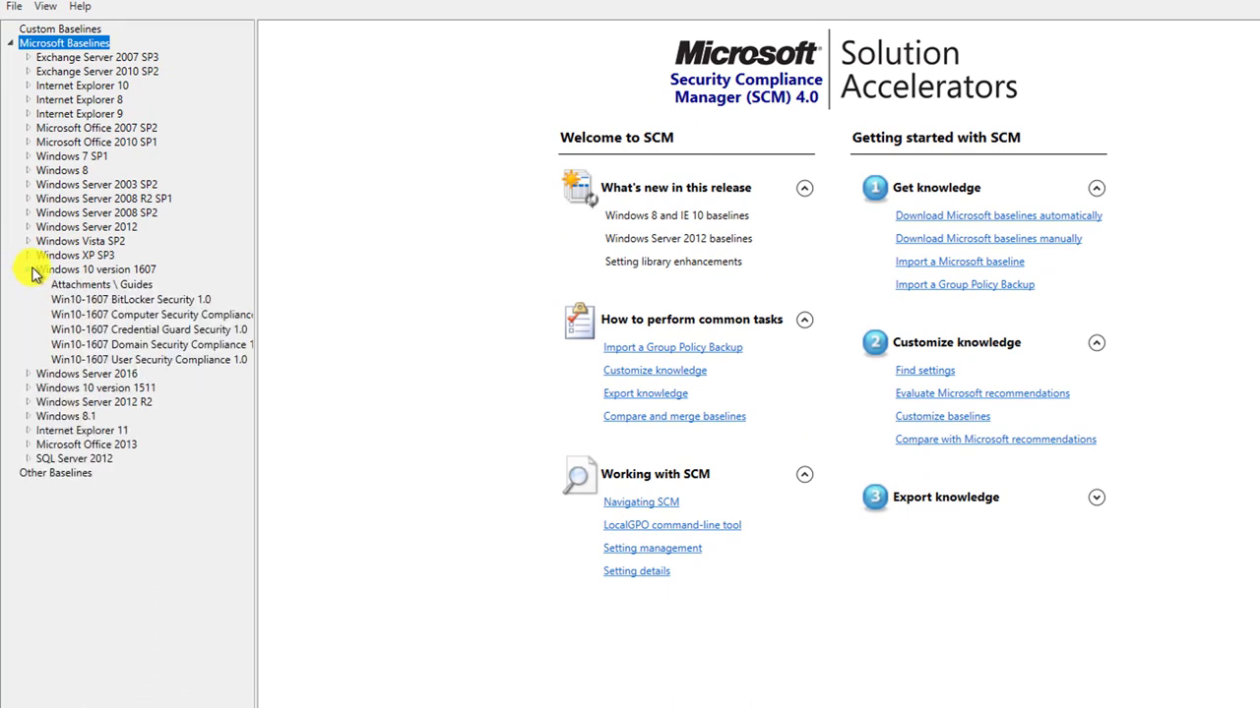
pyautogui.click(102, 292)
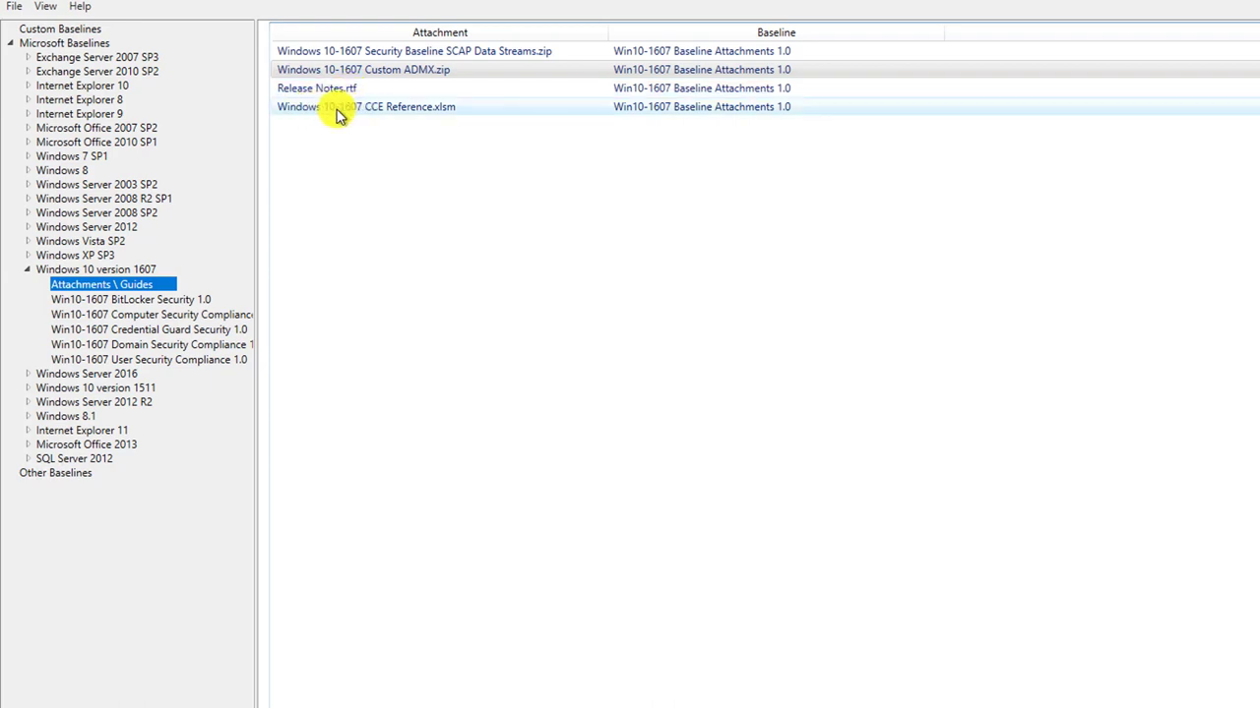
pyautogui.click(349, 54)
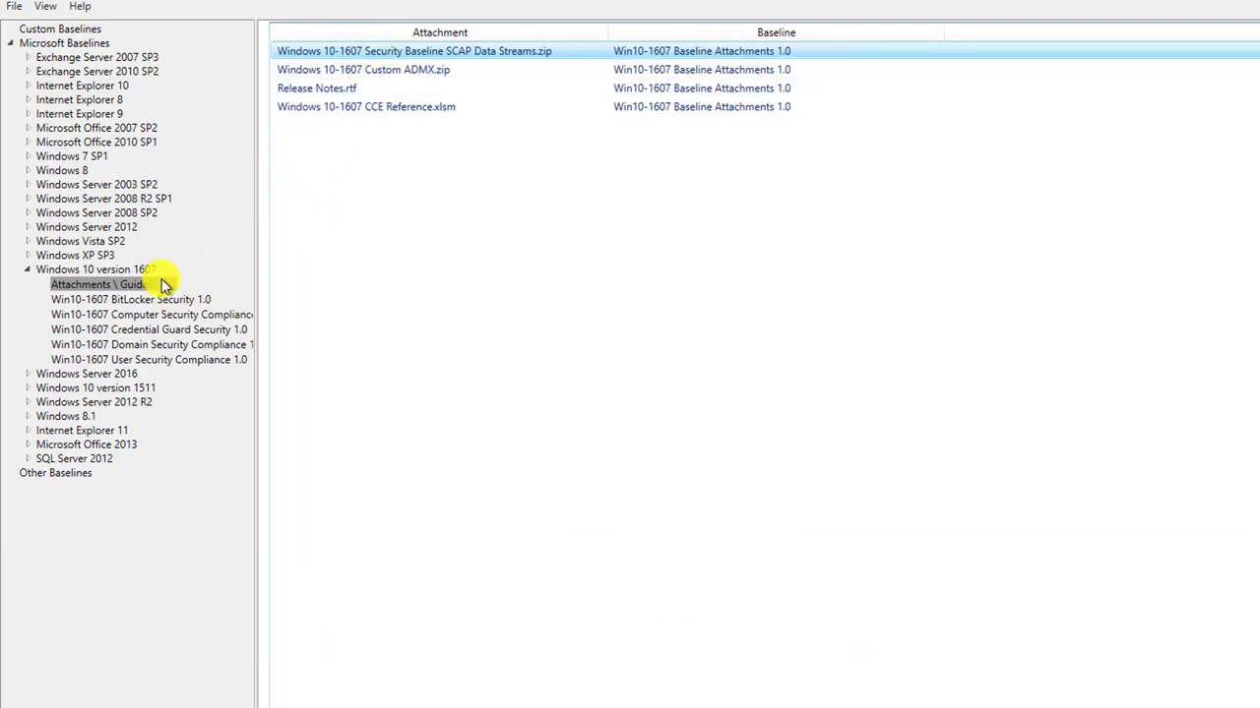
# Step: Open the Win10-1607 BitLocker Security 1.0 baseline and inspect its fixed data drive settings for BitLocker-protected drive recovery and access
pyautogui.click(128, 300)
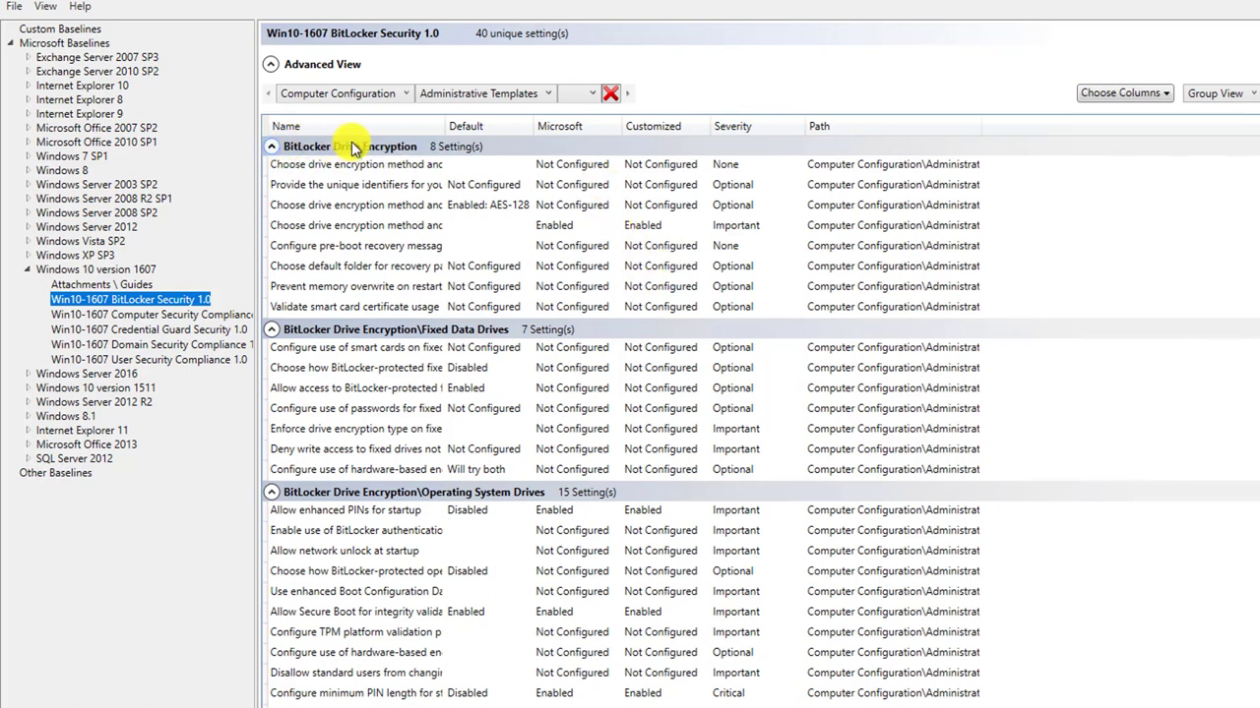
pyautogui.moveTo(191, 300)
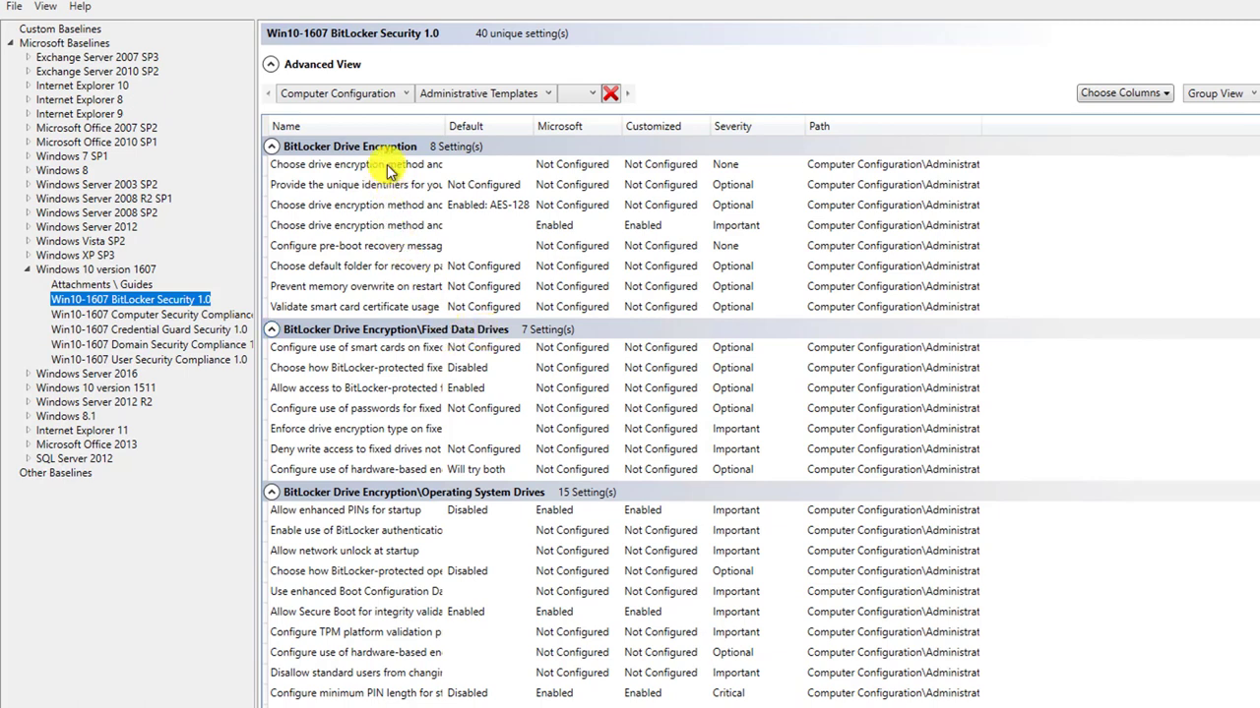
pyautogui.click(369, 369)
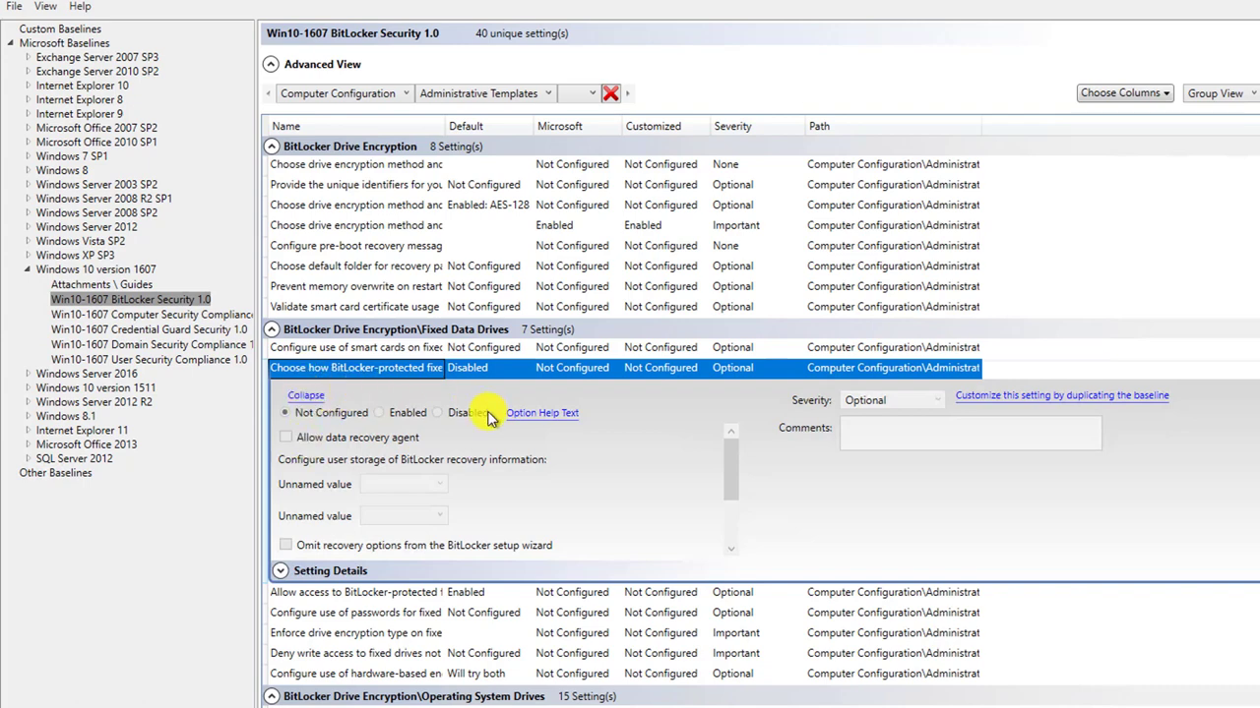
pyautogui.click(305, 397)
pyautogui.click(300, 368)
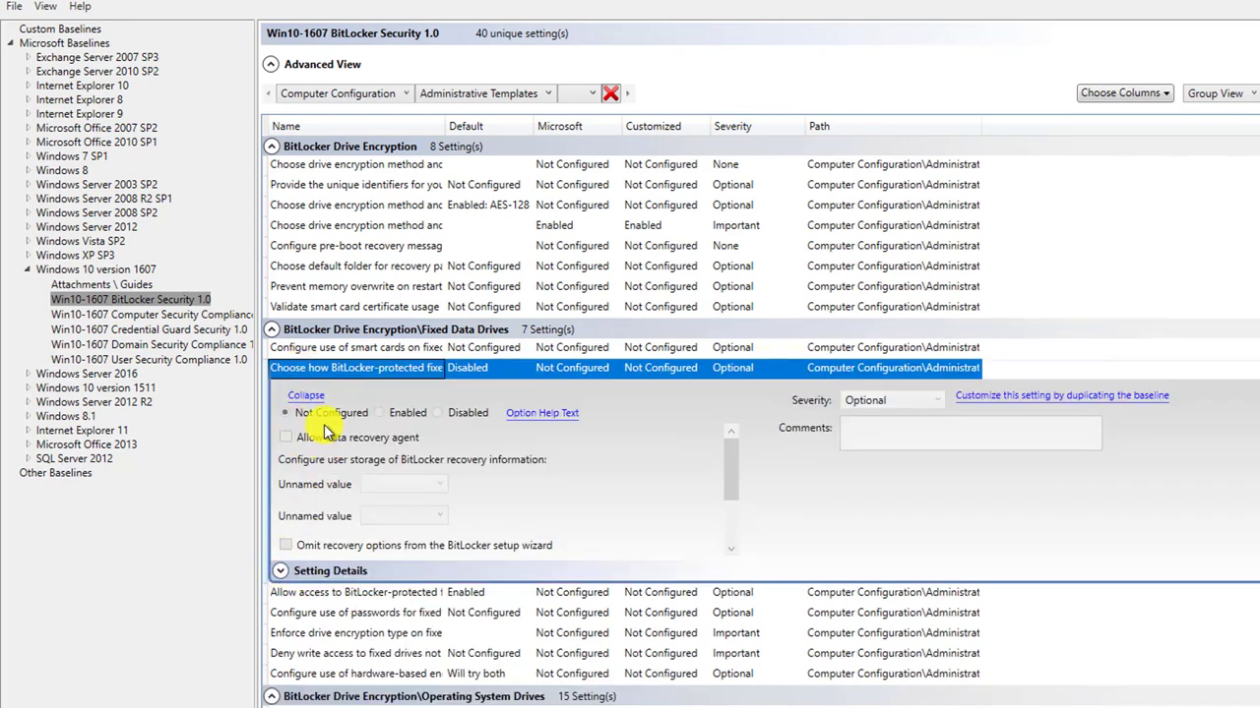
pyautogui.click(328, 597)
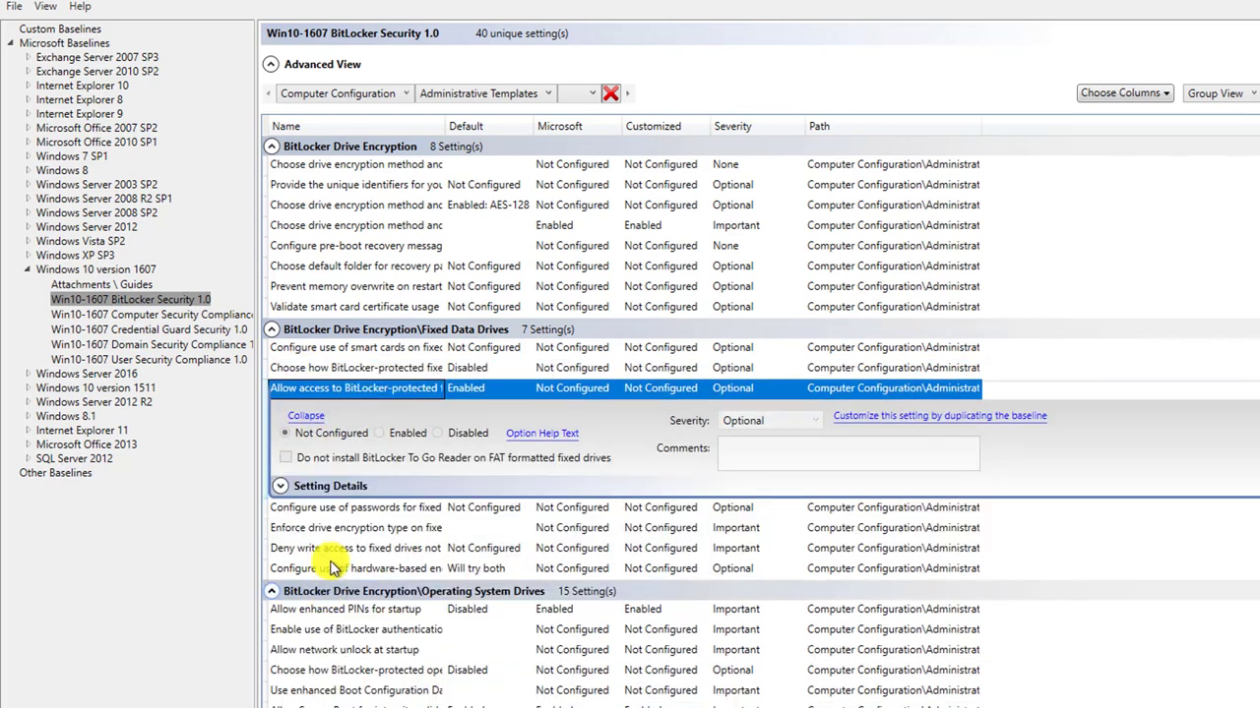
# Step: Examine the UI path, vulnerability and potential impact of the setting for configuring use of passwords on fixed data drives
pyautogui.click(335, 511)
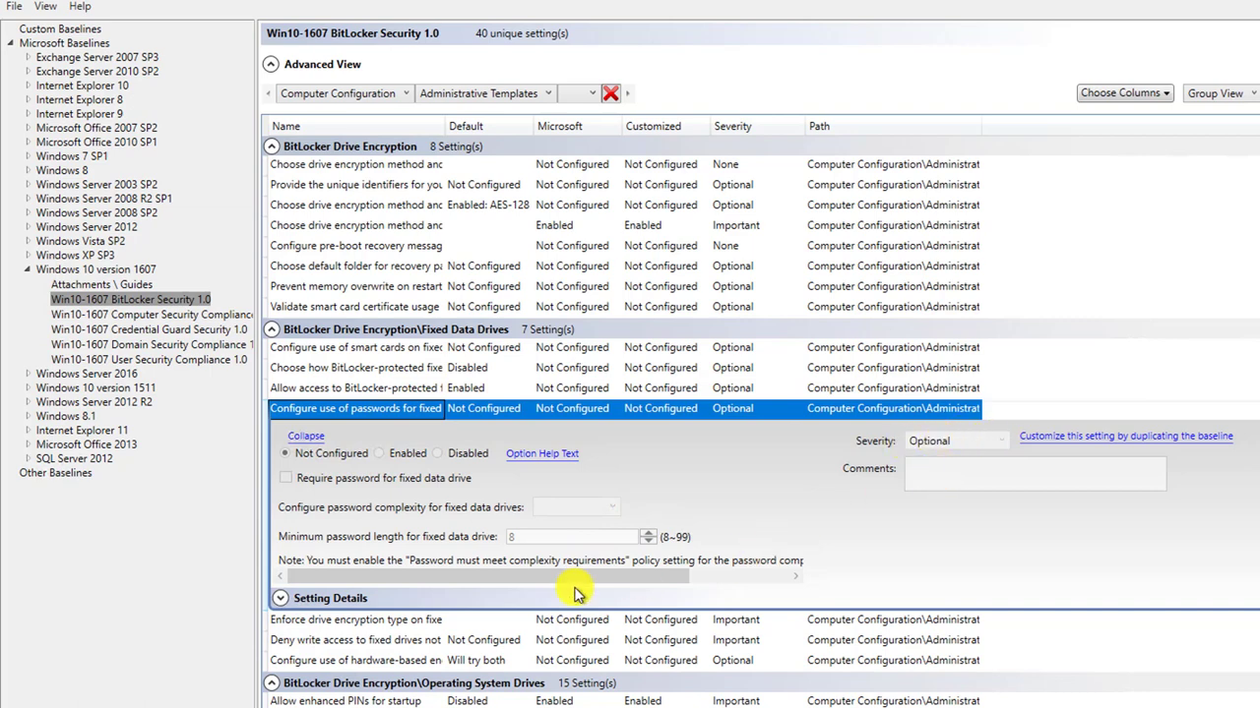
pyautogui.click(283, 599)
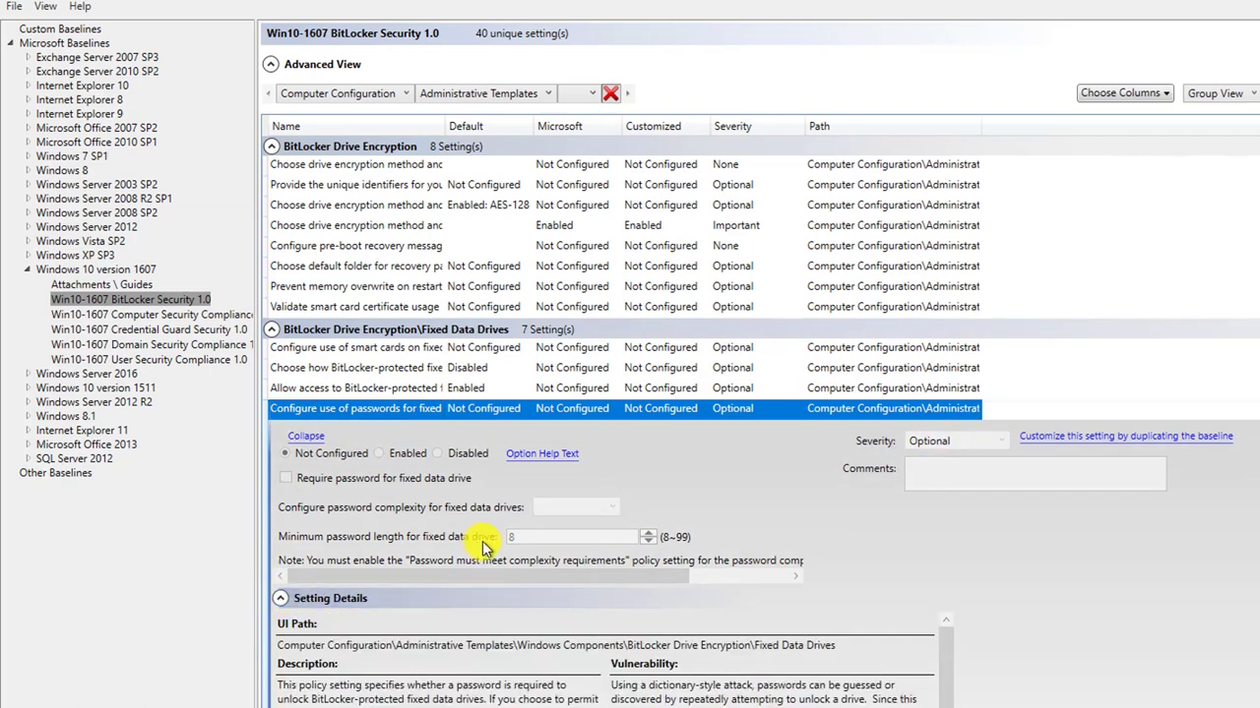
pyautogui.scroll(-4, 761, 422)
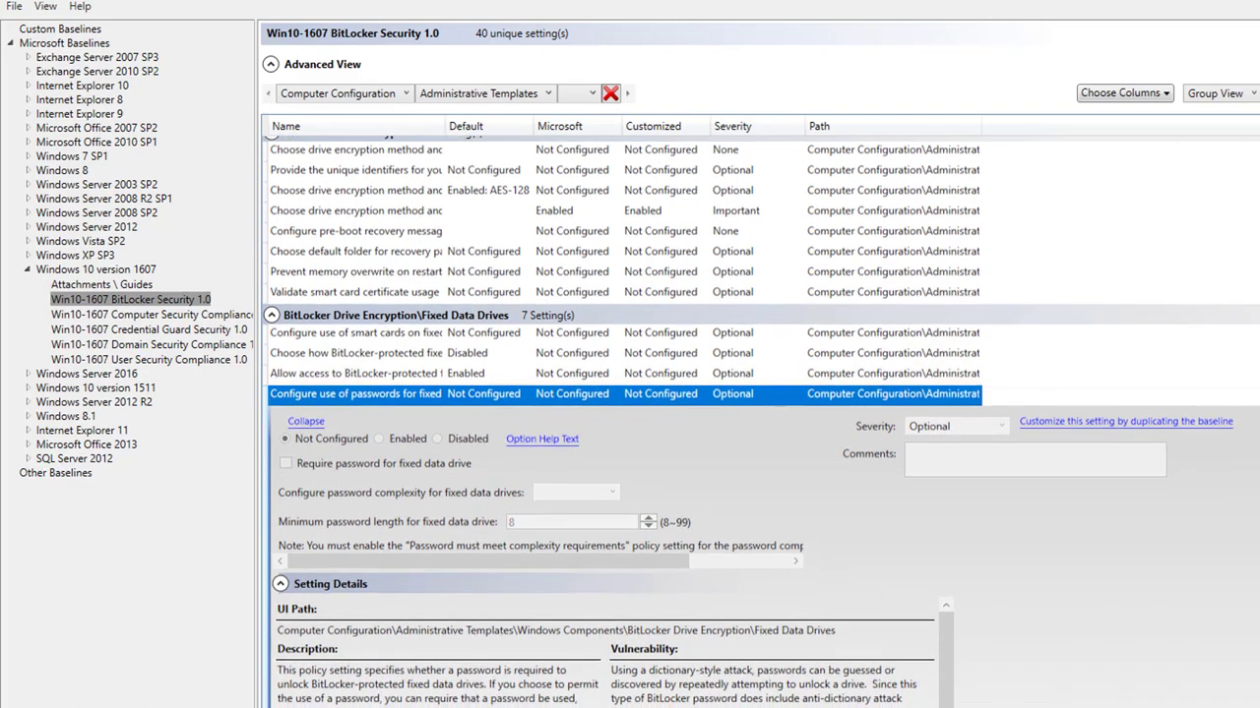
pyautogui.scroll(-1, 694, 561)
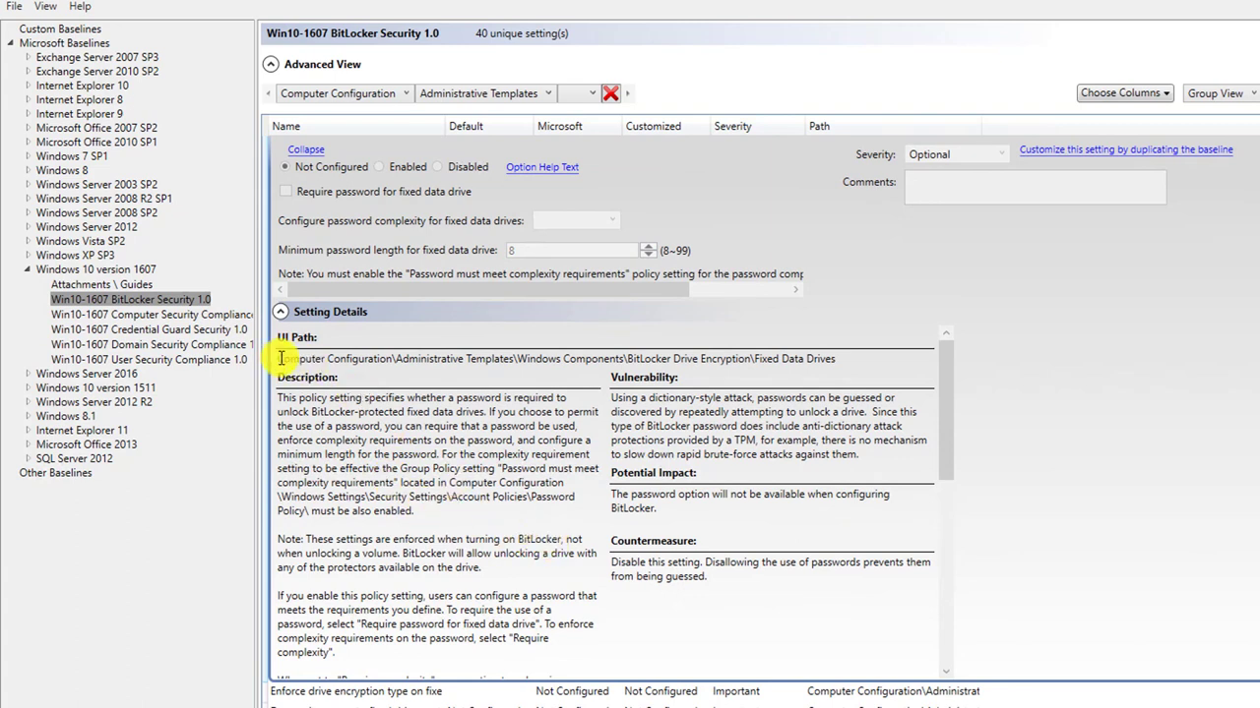
pyautogui.moveTo(280, 360); pyautogui.dragTo(852, 366)
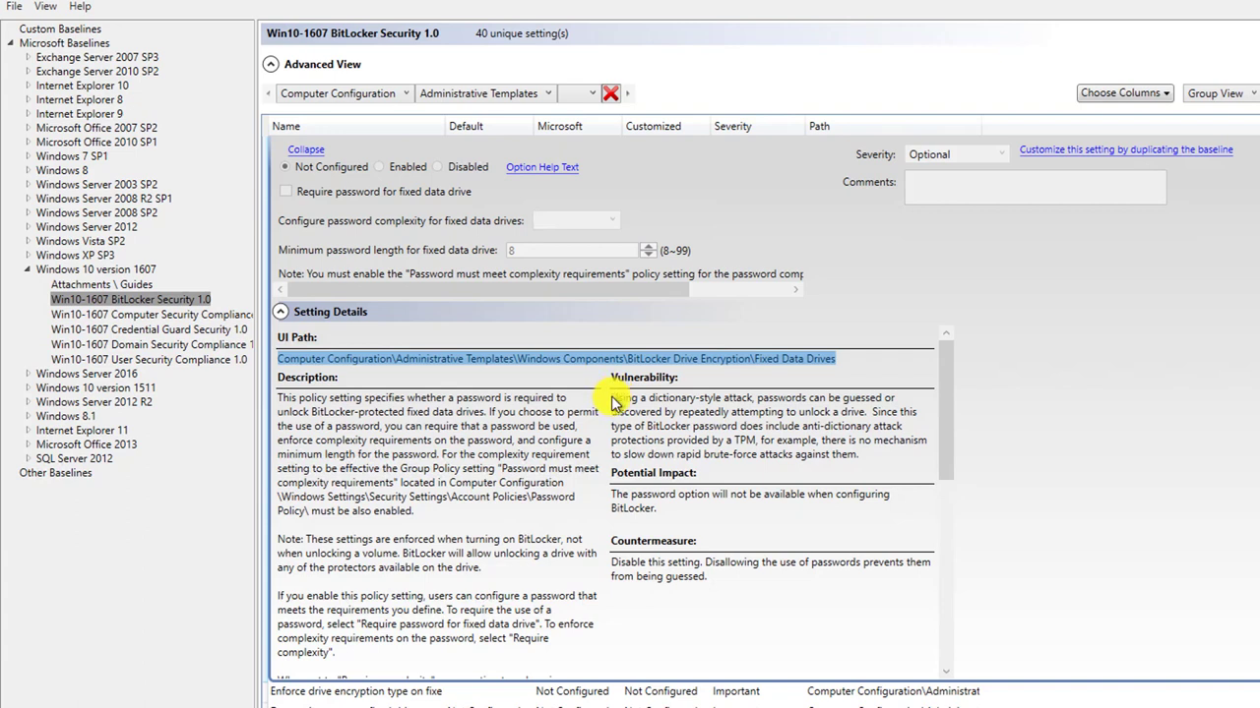
pyautogui.moveTo(611, 400); pyautogui.dragTo(874, 456)
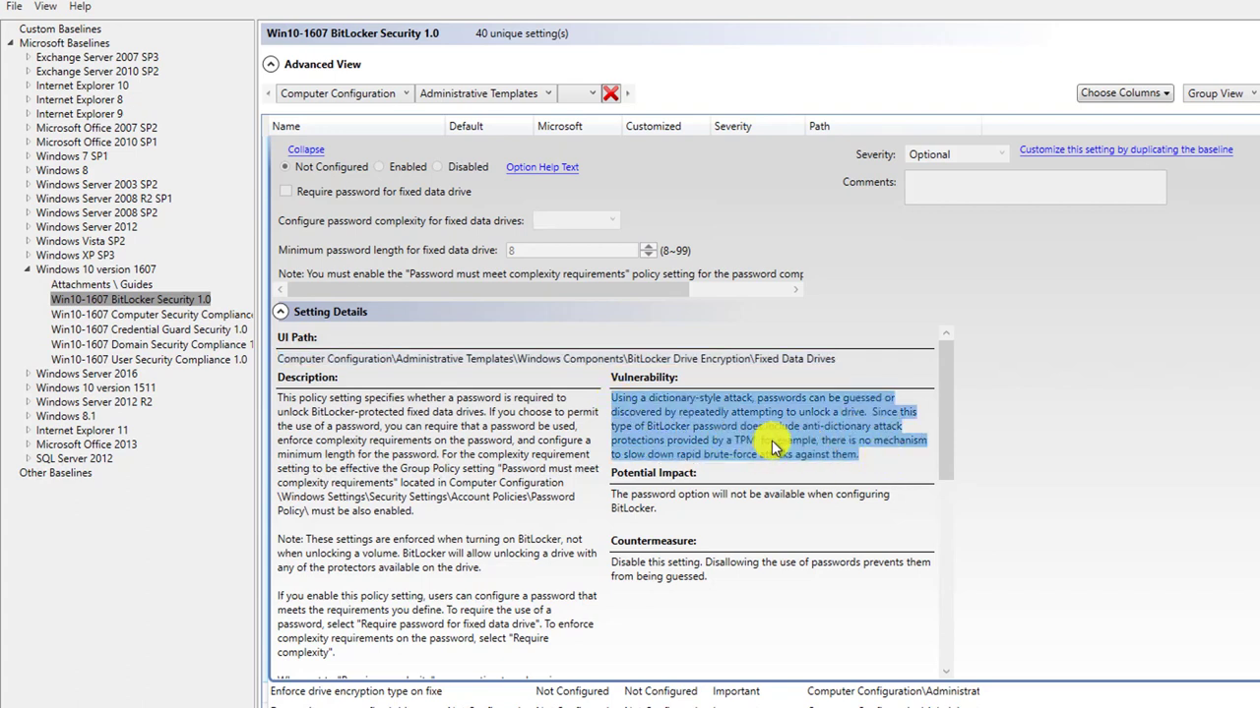
pyautogui.moveTo(657, 508); pyautogui.dragTo(602, 504)
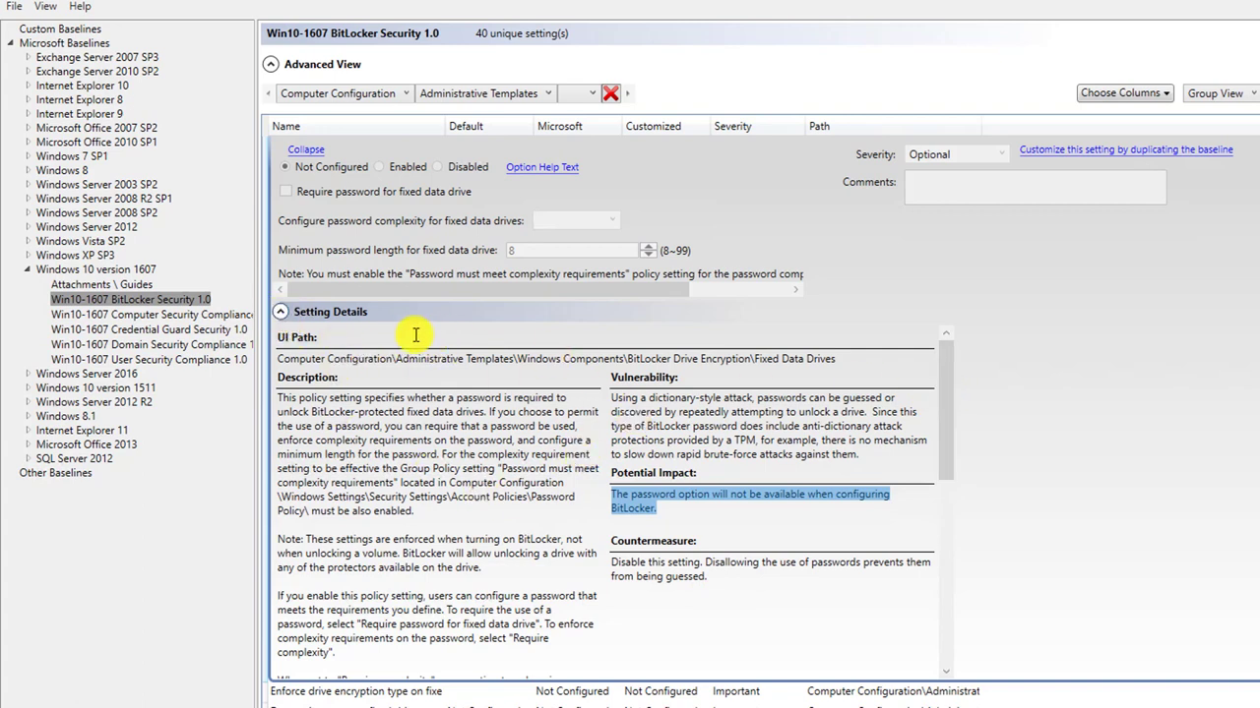
pyautogui.click(283, 314)
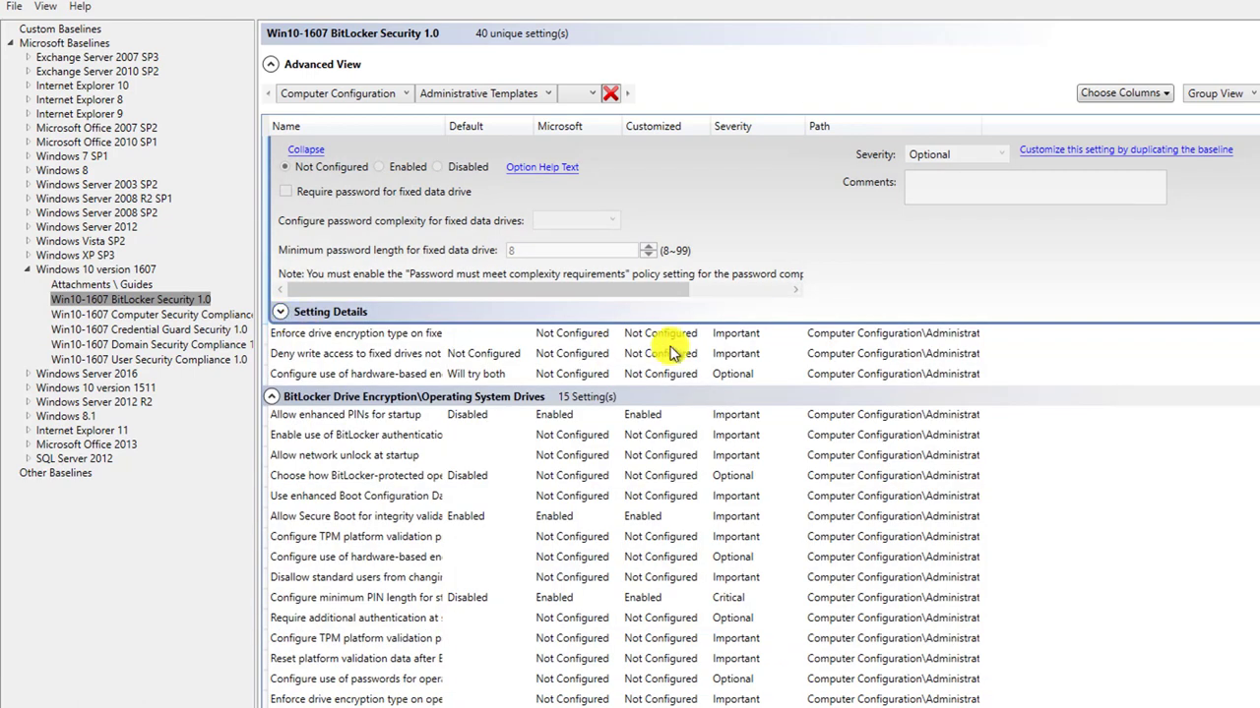
pyautogui.click(323, 147)
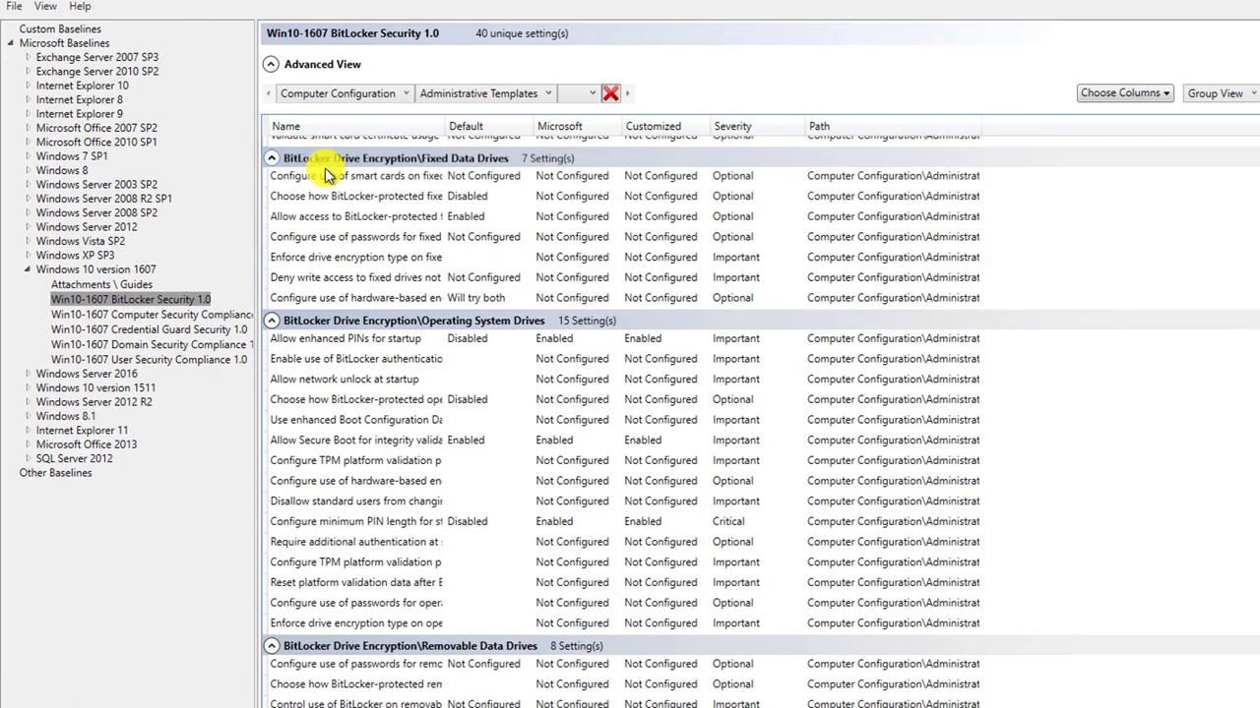
pyautogui.scroll(1, 451, 317)
pyautogui.scroll(3, 451, 320)
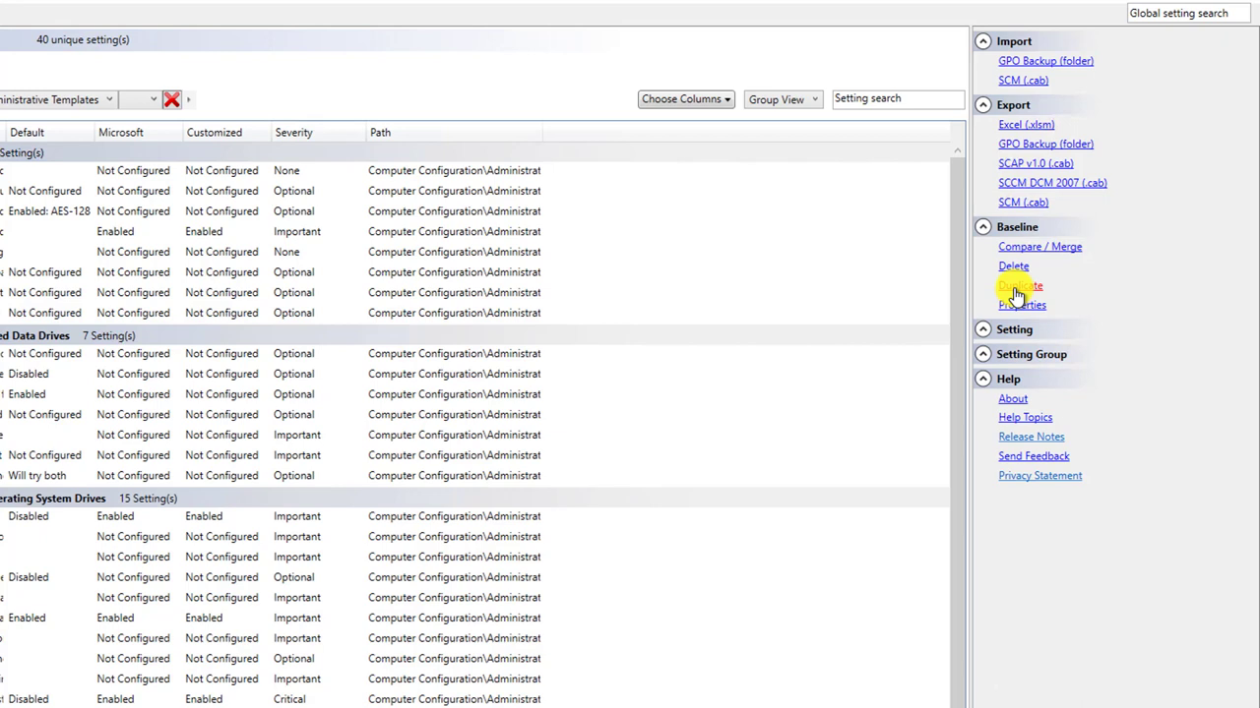
# Step: Duplicate the Win10-1607 BitLocker Security baseline under the name "Bitlocker Security Template Kopie", keeping the suggested description
pyautogui.click(1016, 287)
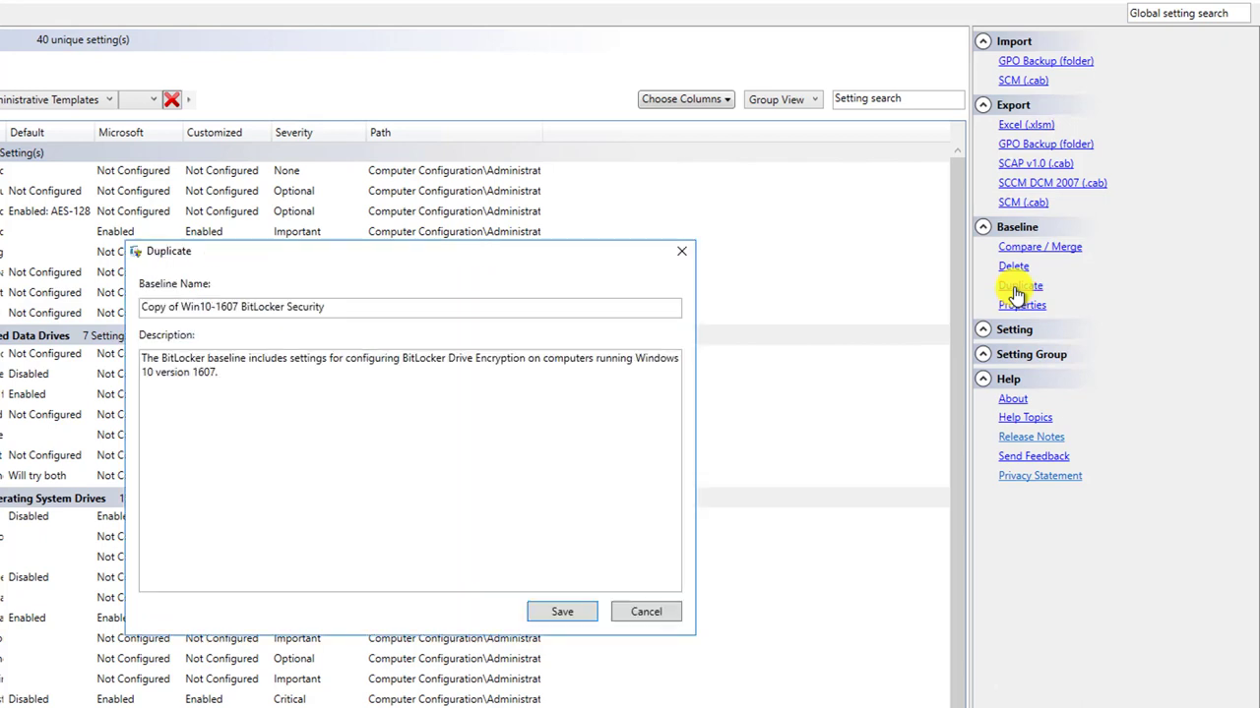
pyautogui.click(201, 306)
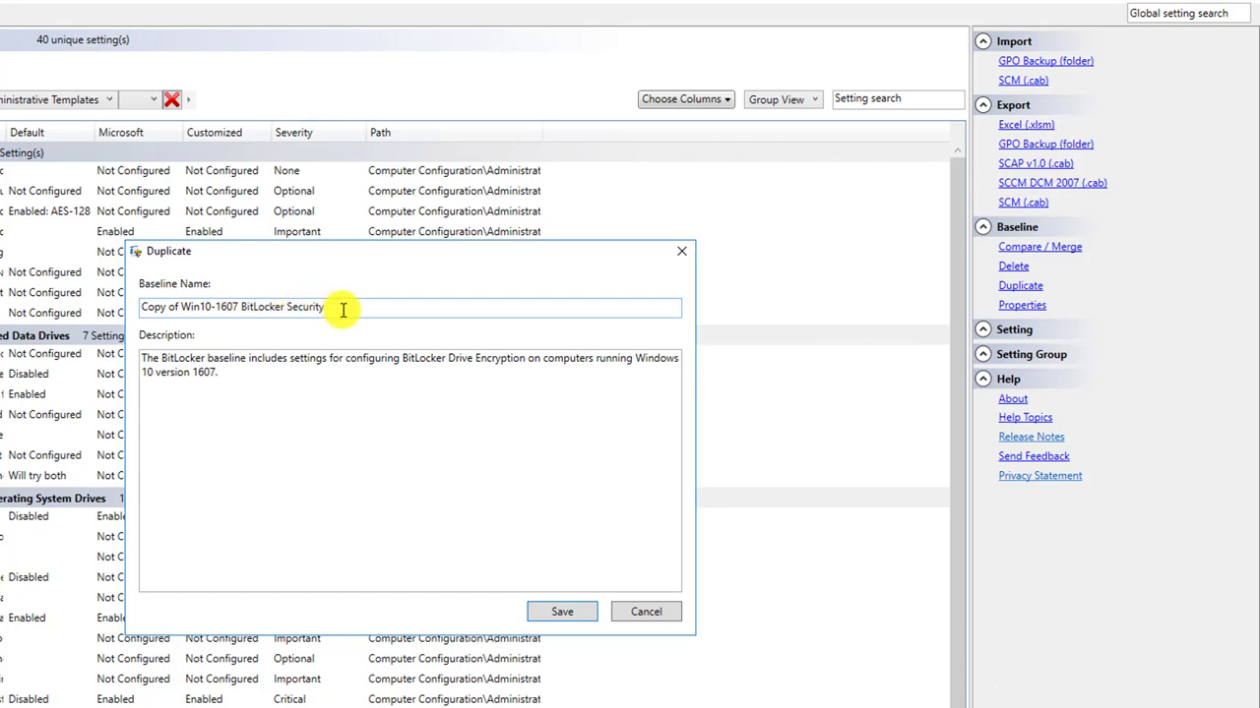
pyautogui.moveTo(340, 309); pyautogui.dragTo(120, 315)
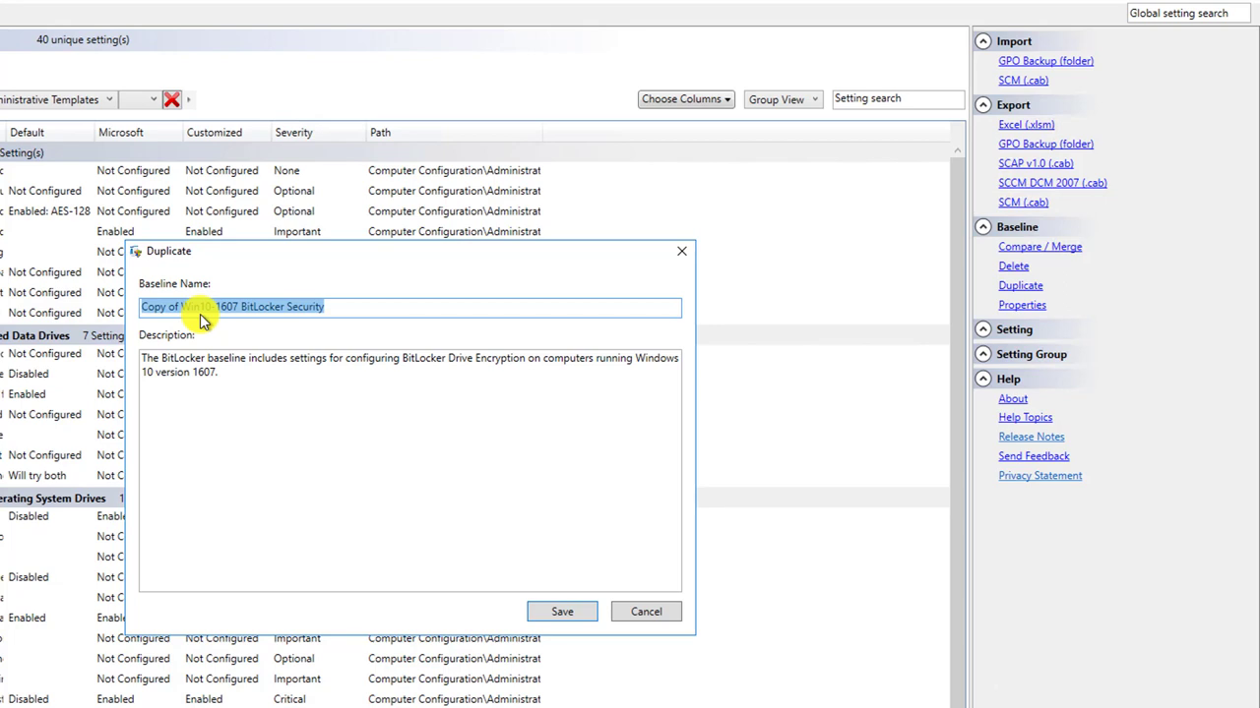
pyautogui.write('Bitloc')
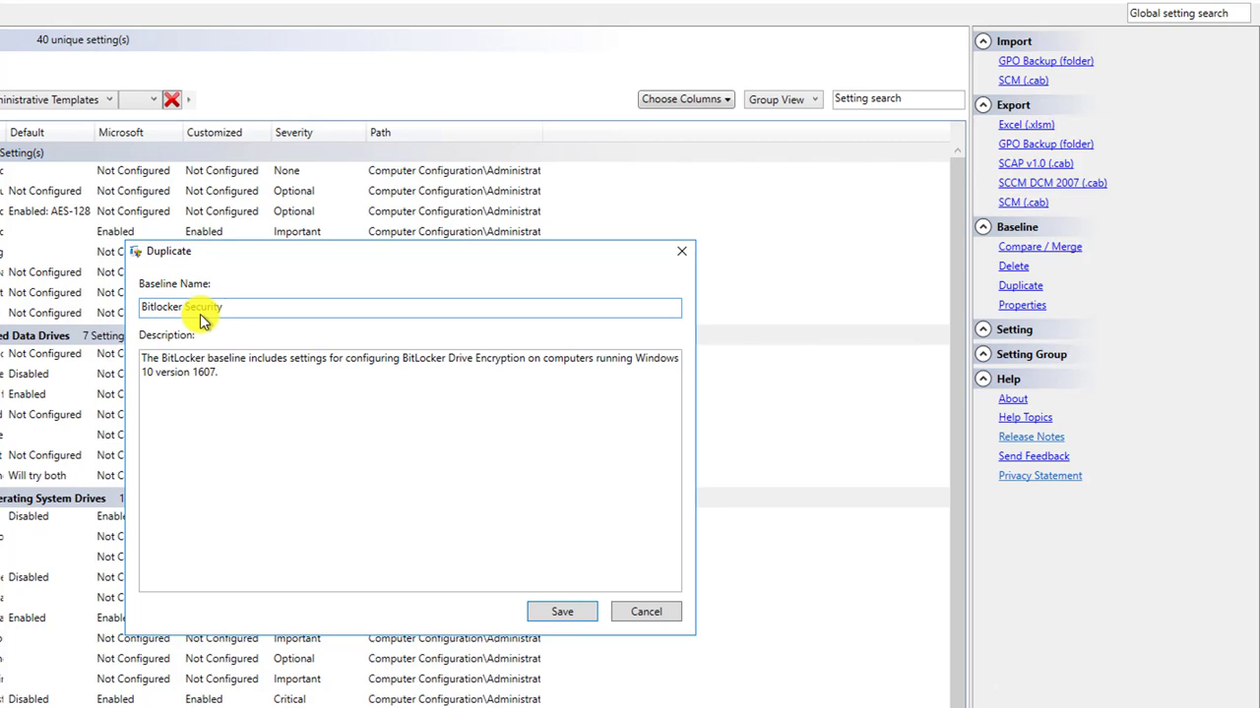
pyautogui.write('Template Kopie')
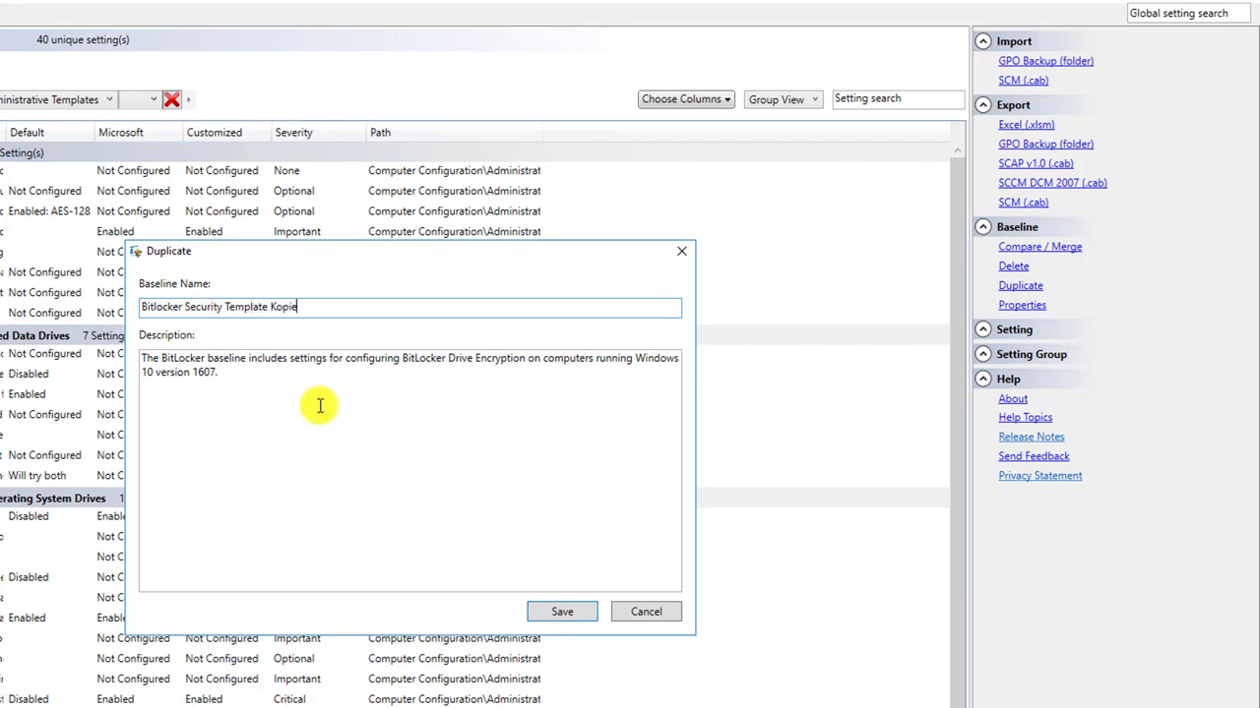
pyautogui.click(560, 613)
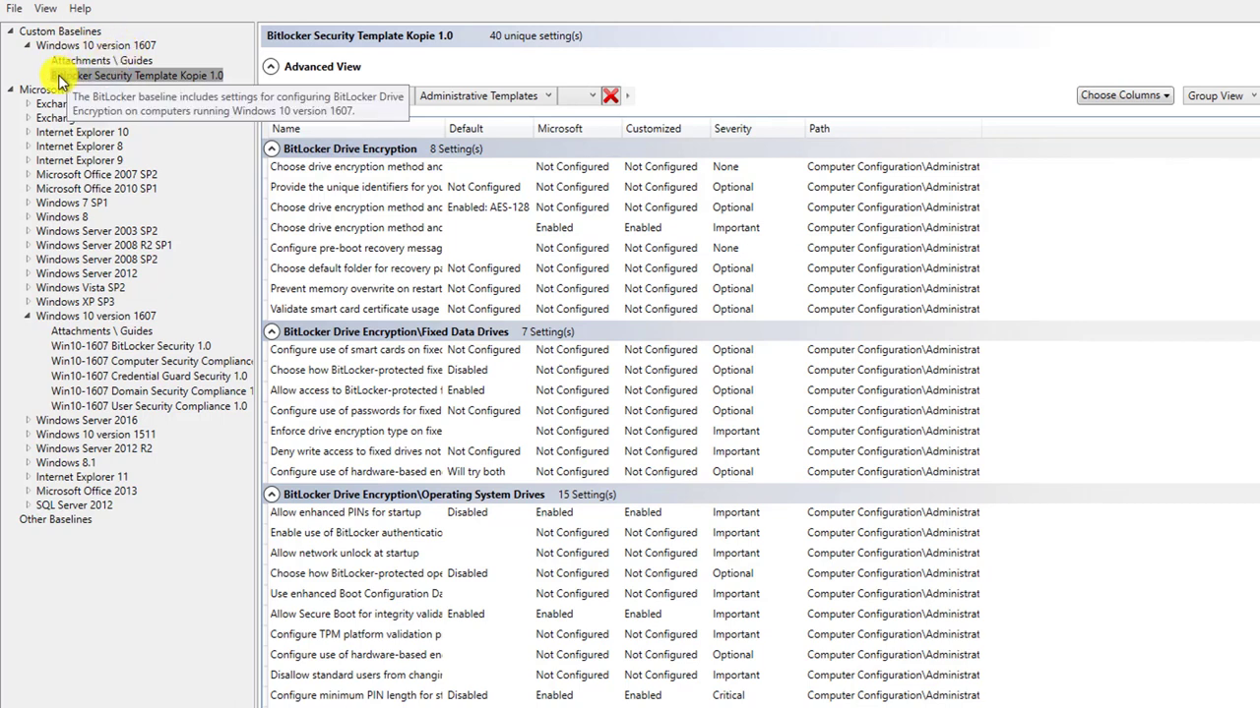
# Step: In the Bitlocker Security Template Kopie baseline, open the setting enforcing drive encryption type on fixed data drives and review its severity options
pyautogui.click(122, 82)
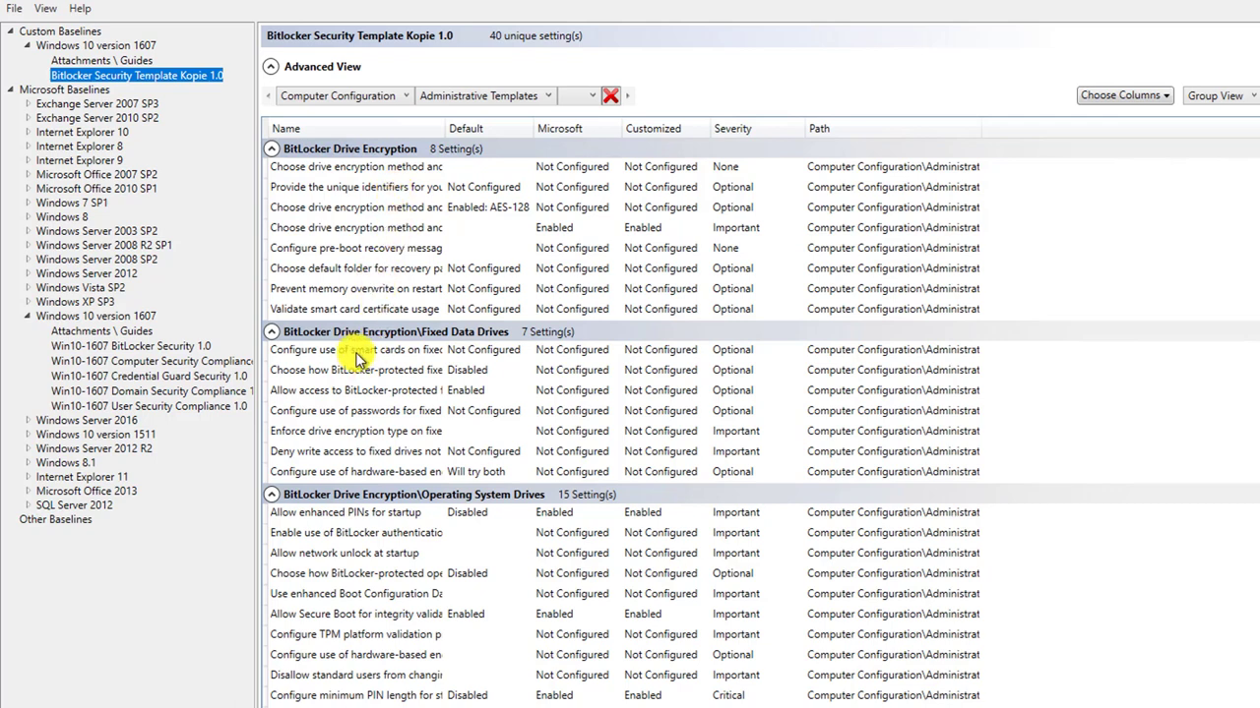
pyautogui.click(409, 432)
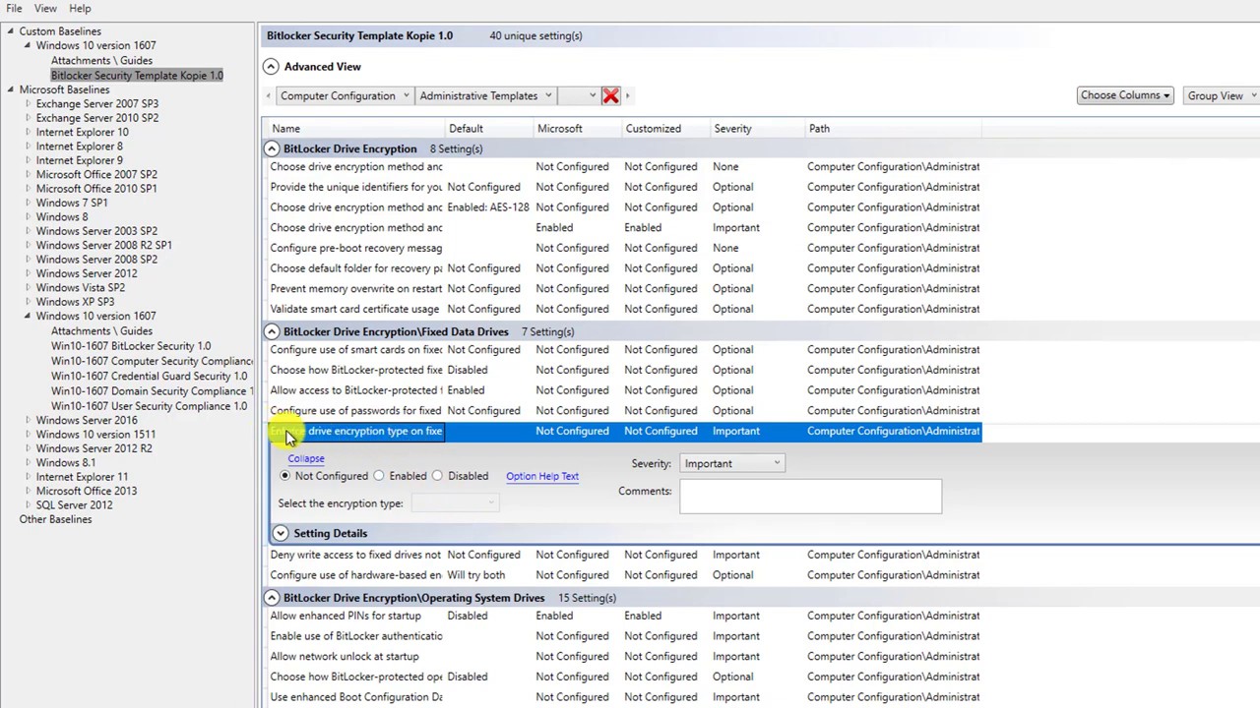
pyautogui.click(768, 466)
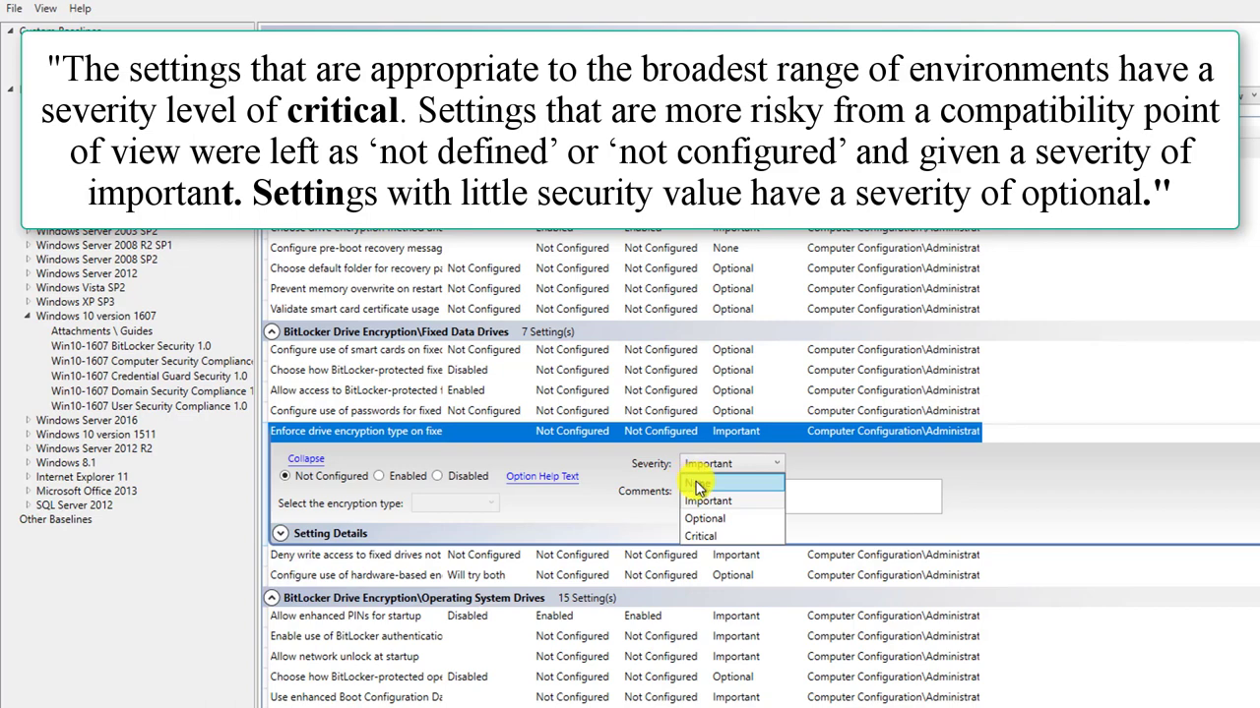
pyautogui.click(852, 469)
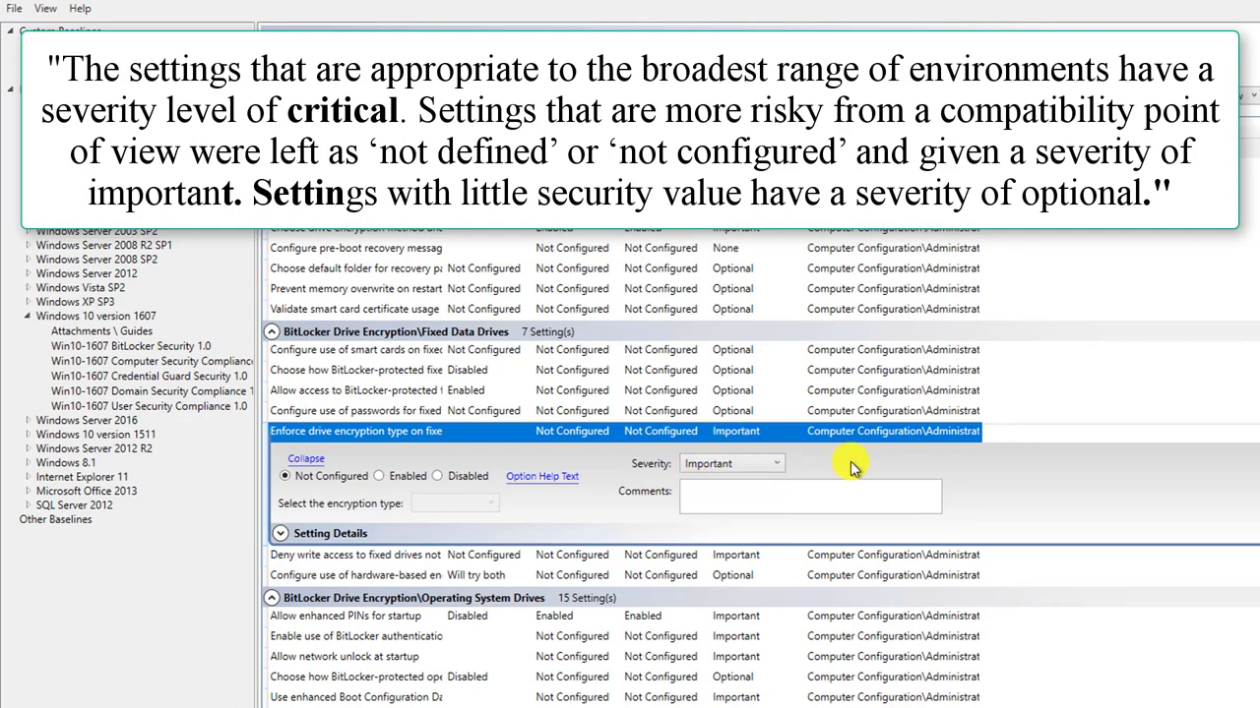
# Step: Read the setting details for enforcing the drive encryption type on fixed data drives, including its description and vulnerability
pyautogui.click(284, 535)
pyautogui.scroll(-1, 612, 679)
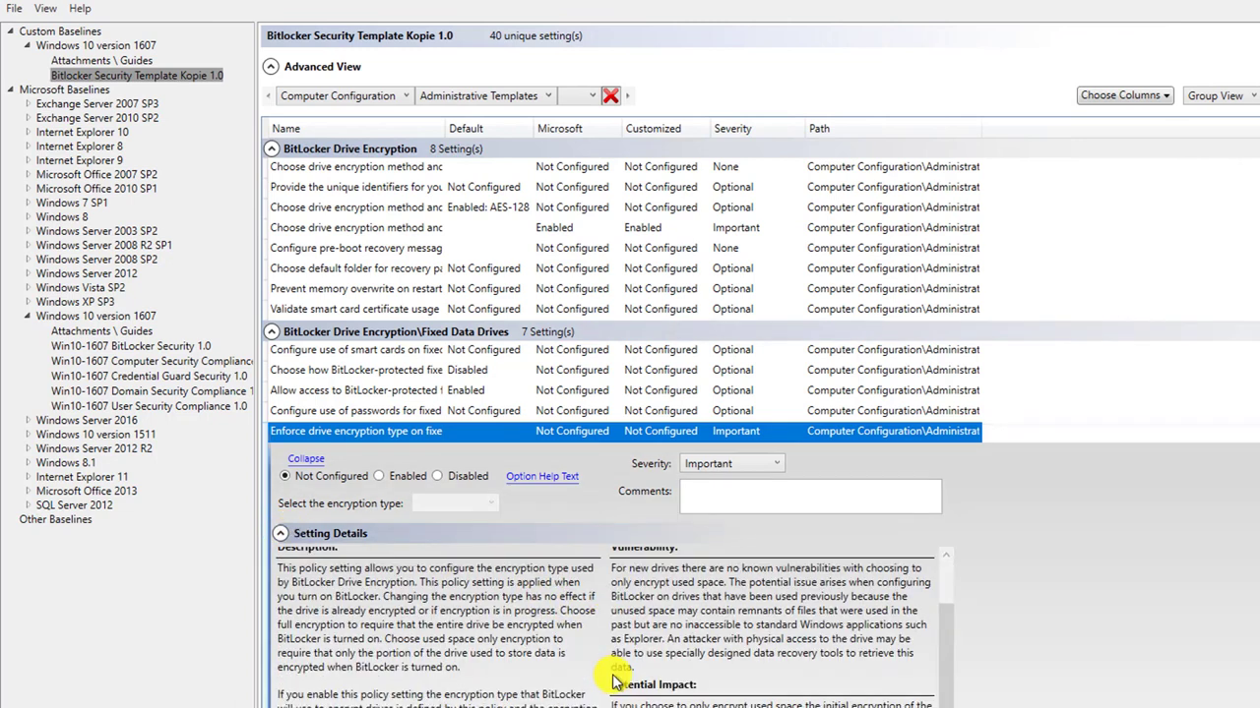
pyautogui.scroll(1, 608, 660)
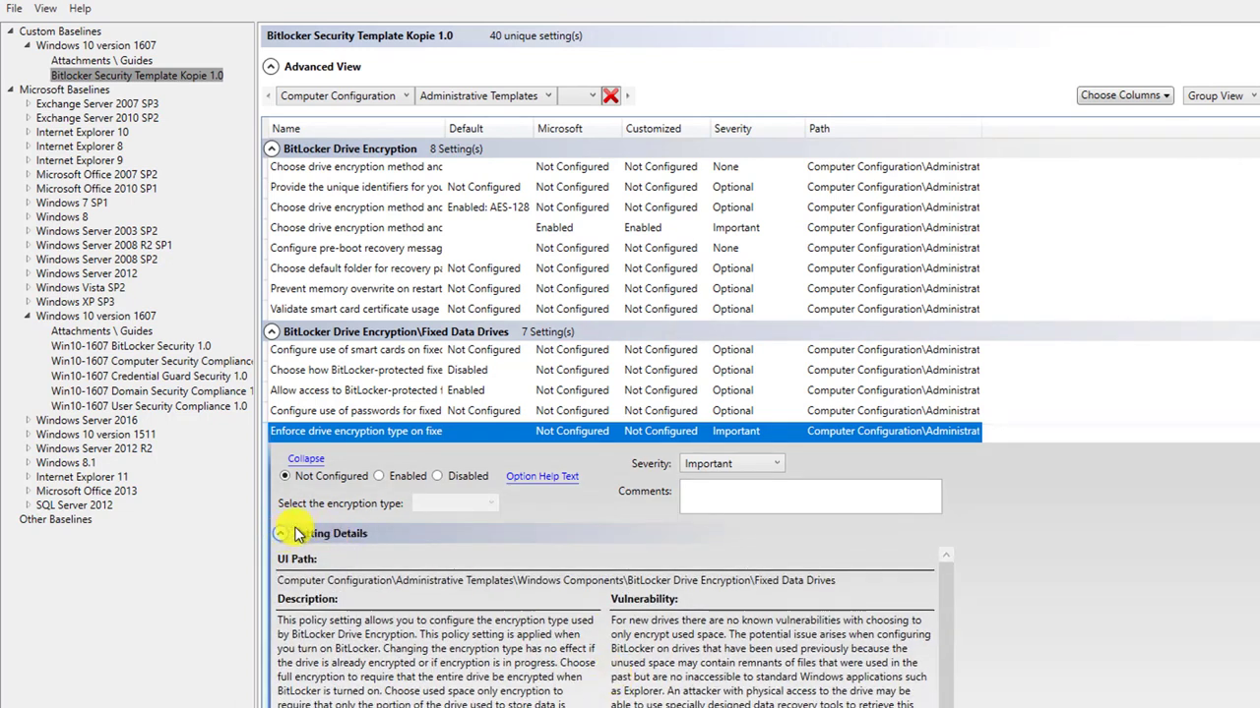
pyautogui.click(283, 533)
# Step: Enable enforcement of the drive encryption type on fixed data drives and set the encryption type to Full encryption
pyautogui.scroll(-4, 1240, 531)
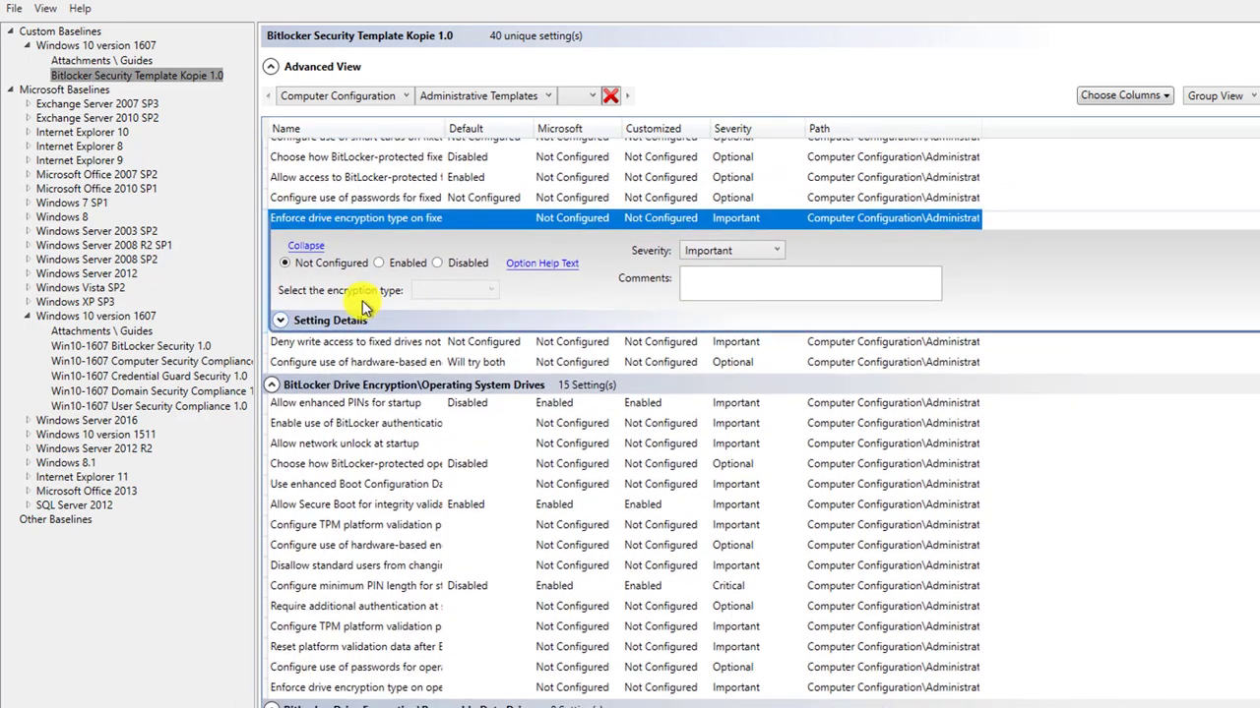
pyautogui.click(379, 264)
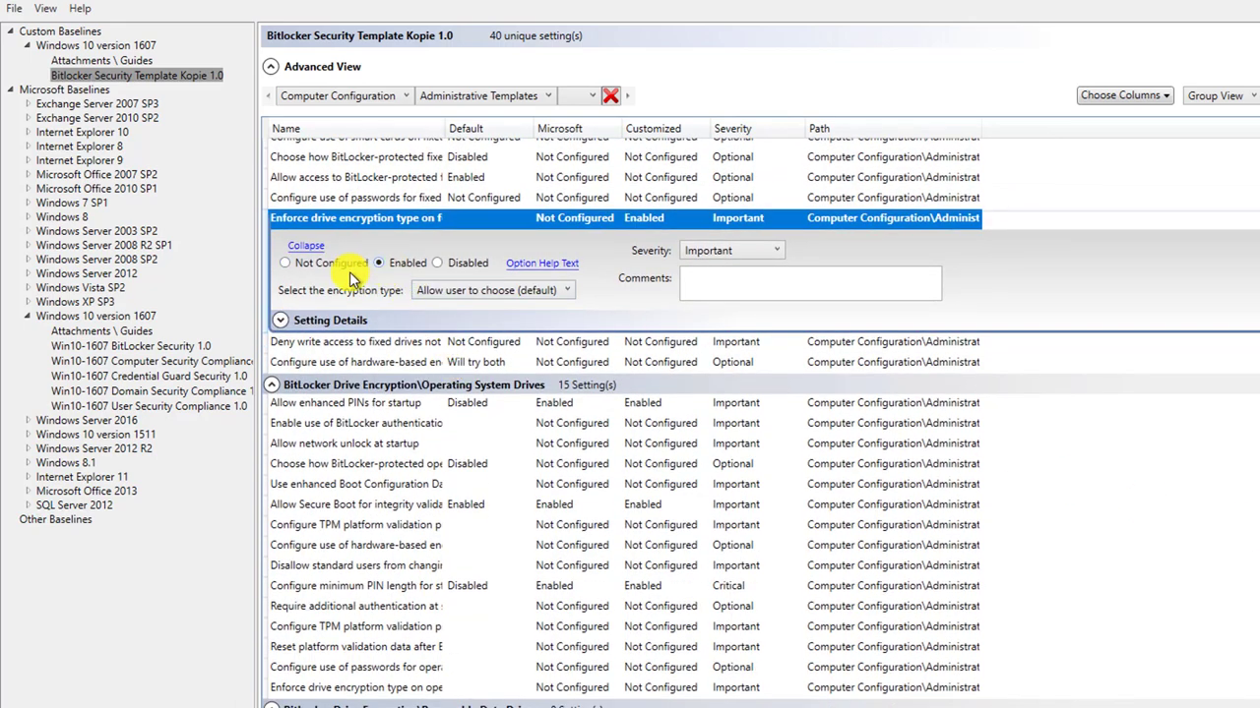
pyautogui.click(467, 291)
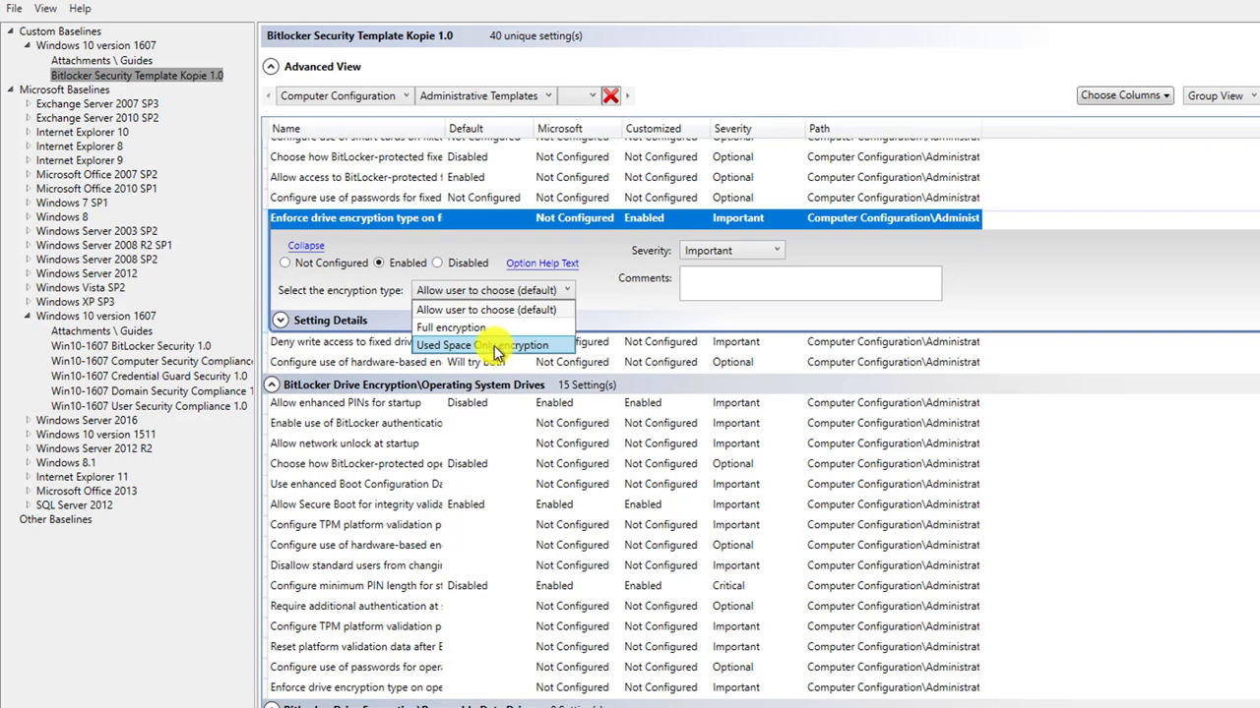
pyautogui.click(448, 328)
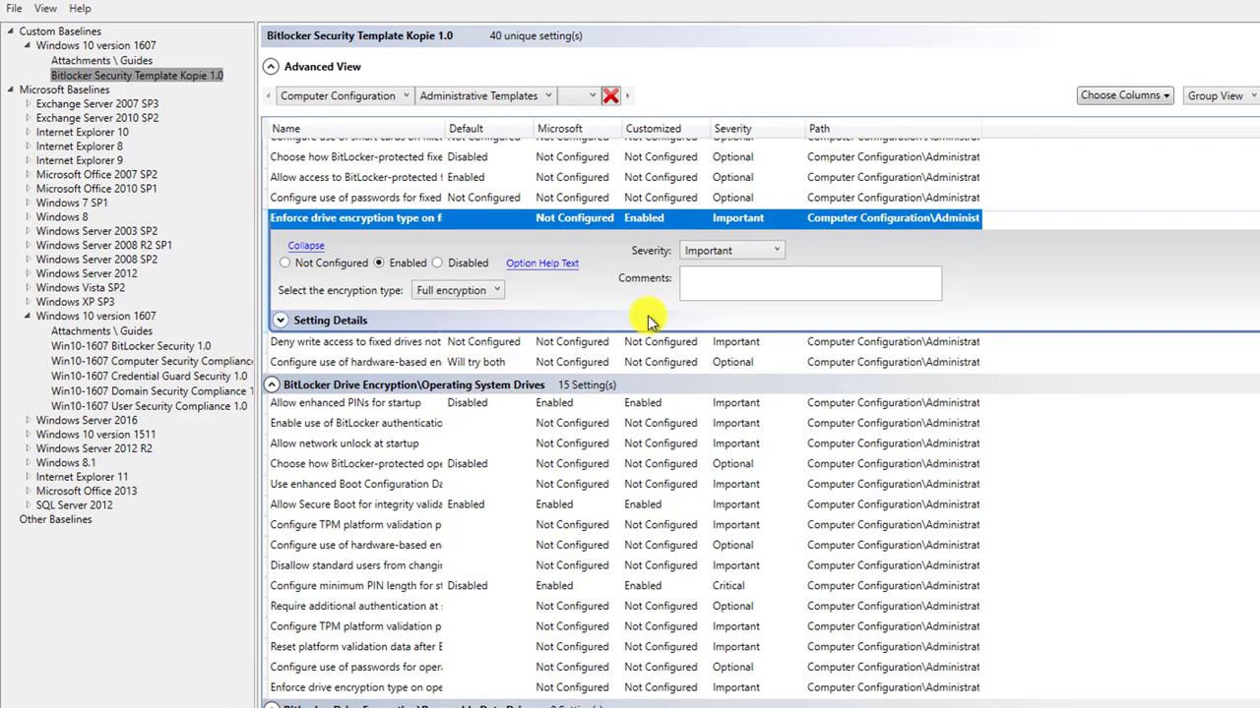
pyautogui.click(285, 321)
pyautogui.click(283, 321)
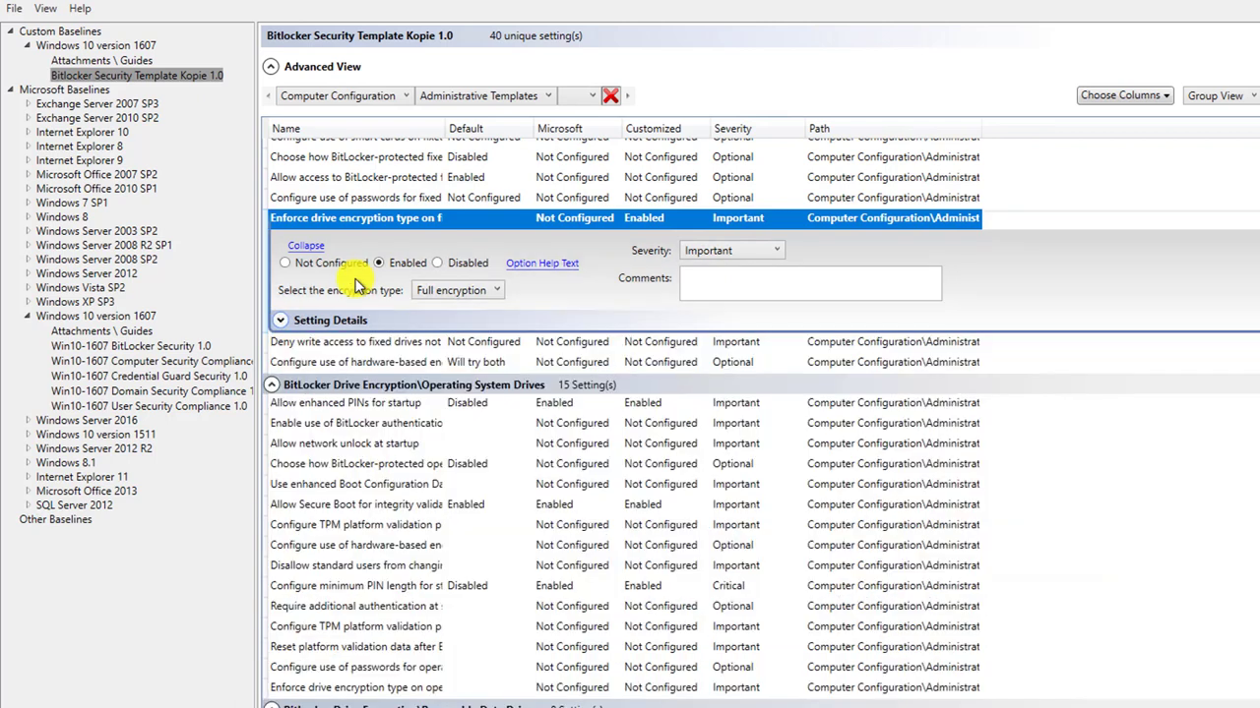
# Step: Collapse the fixed-drive encryption type setting and widen the Default, Microsoft and Path columns of the settings list
pyautogui.click(303, 246)
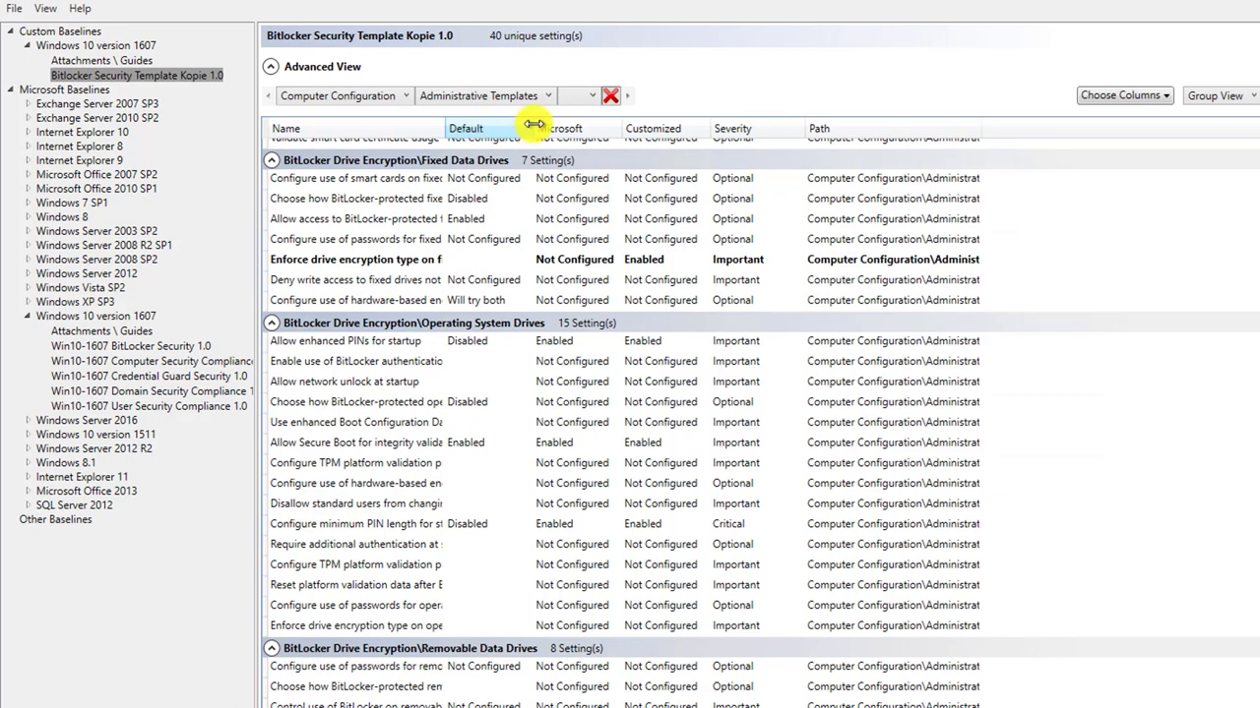
pyautogui.moveTo(534, 120); pyautogui.dragTo(575, 122)
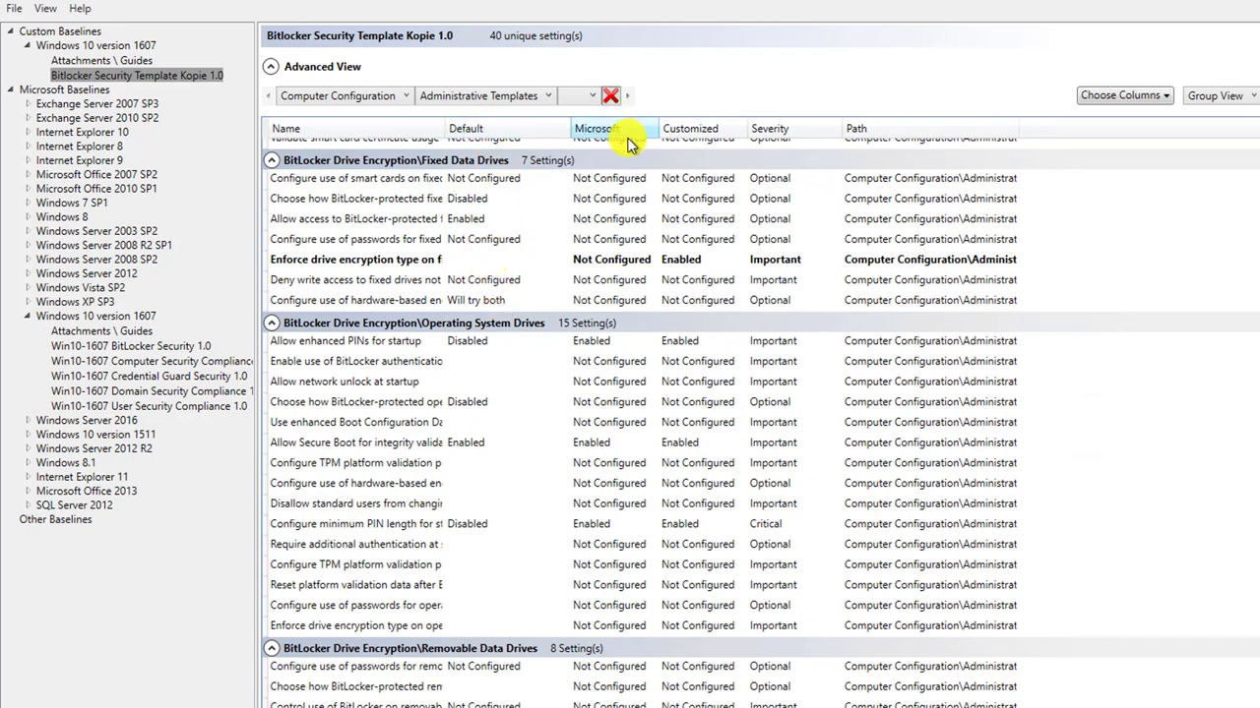
pyautogui.moveTo(658, 128); pyautogui.dragTo(683, 129)
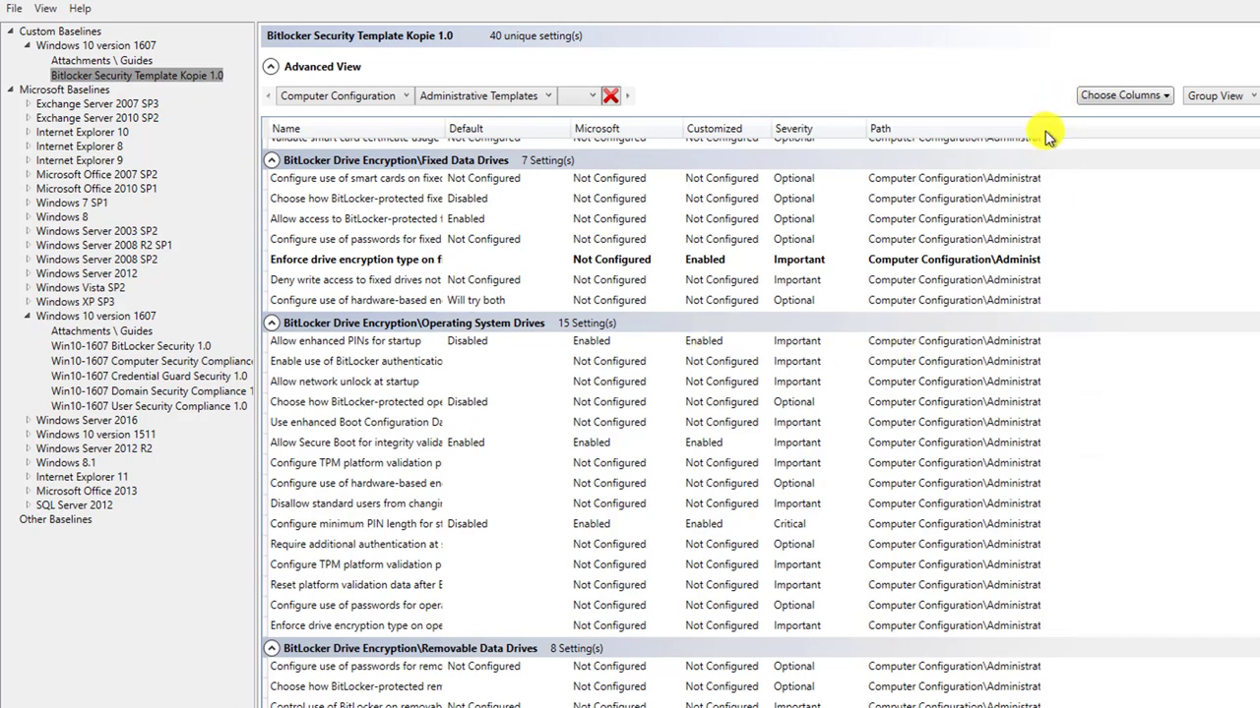
pyautogui.moveTo(1046, 124); pyautogui.dragTo(933, 124)
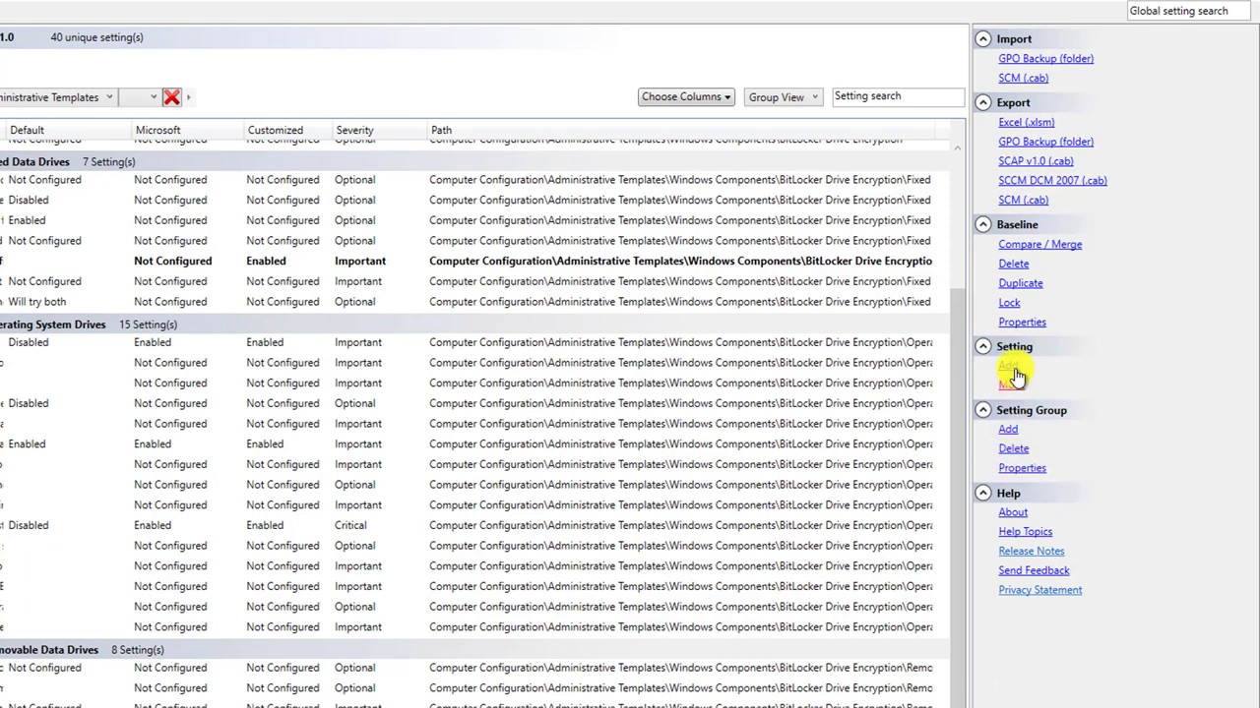
# Step: Add a setting group named "Bitlocker Custom" with the description "Einstellungen, die keiner Kategorie zugeordnet sind"
pyautogui.click(1008, 431)
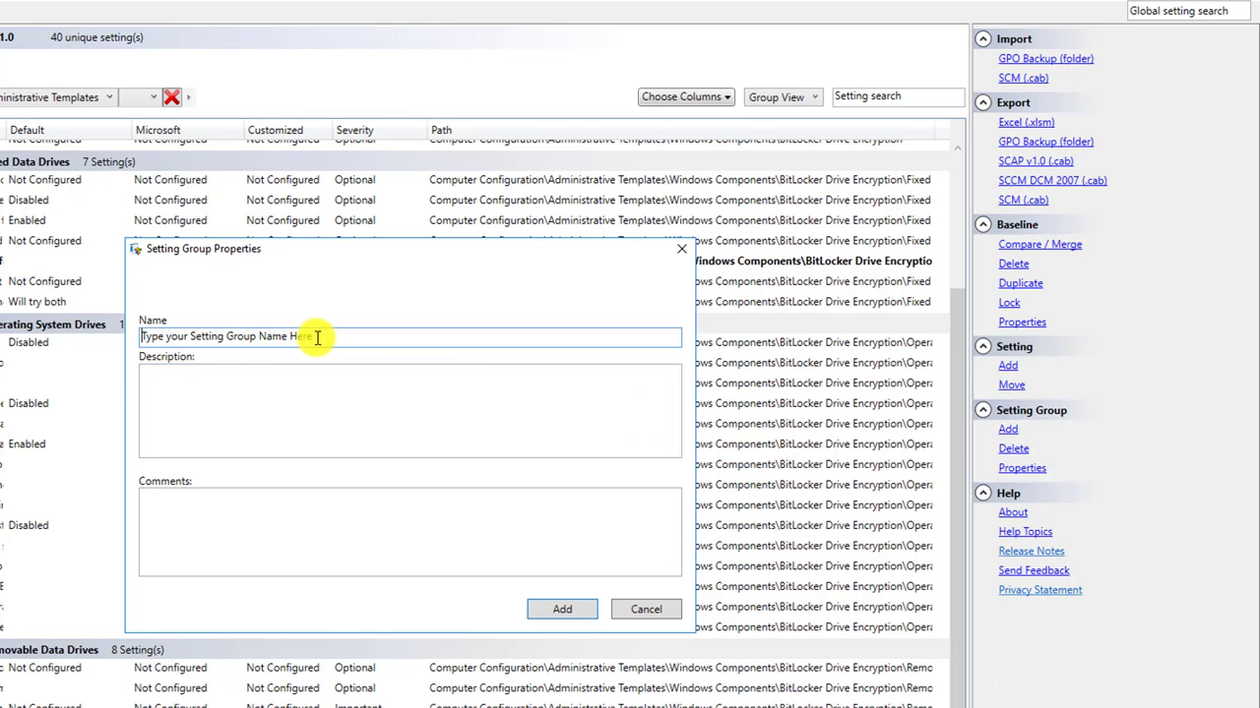
pyautogui.moveTo(317, 338); pyautogui.dragTo(79, 340)
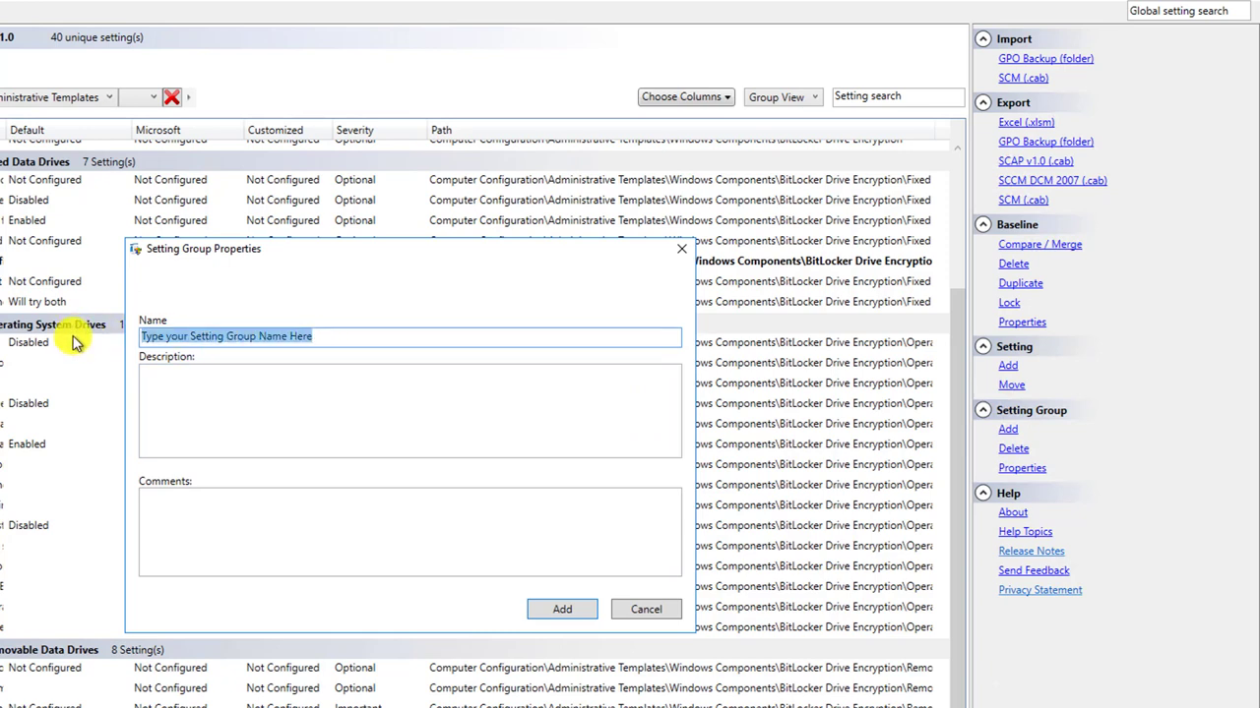
pyautogui.write('Bitlocker')
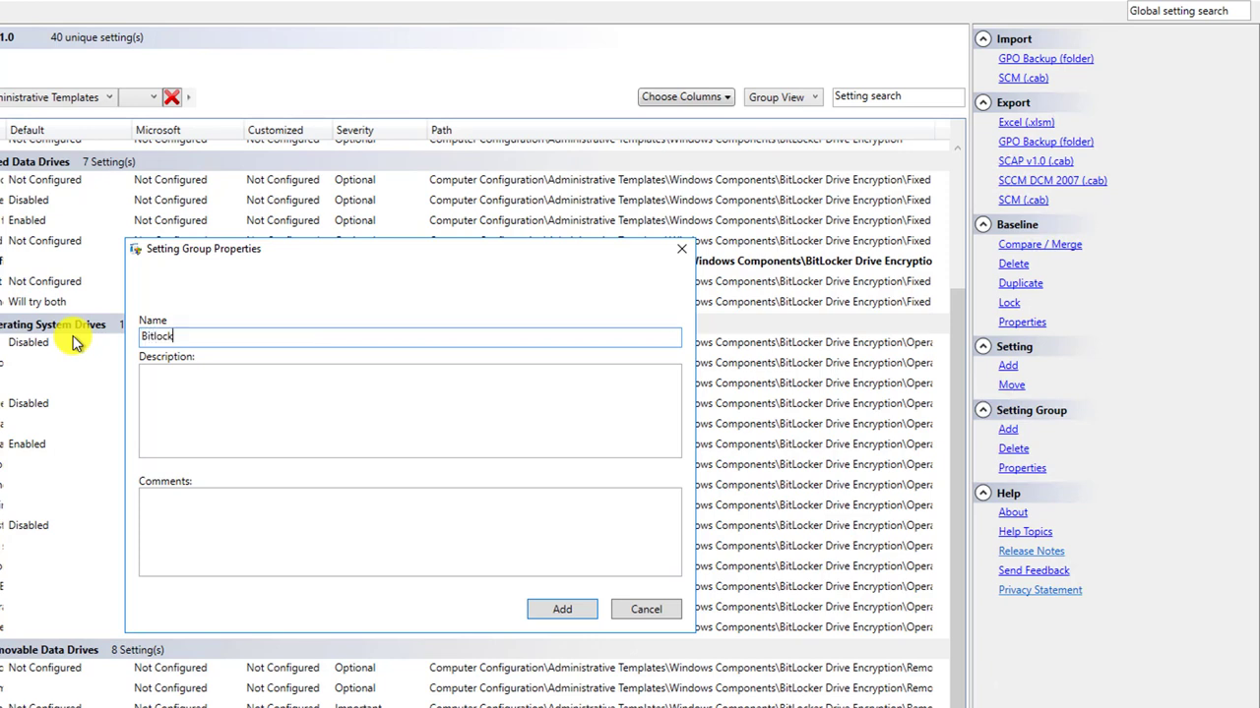
pyautogui.write('Cutsom')
pyautogui.press('BackSpace')
pyautogui.press('BackSpace')
pyautogui.write('tom')
pyautogui.click(389, 448)
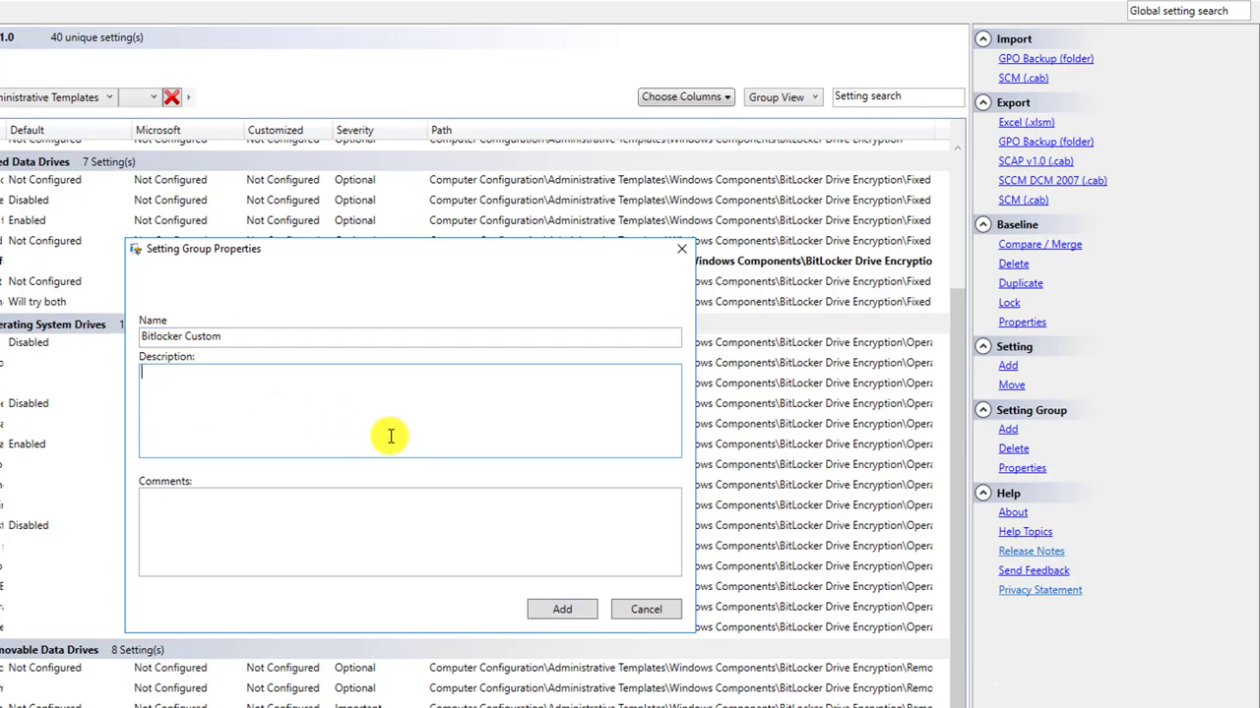
pyautogui.write('Einstellungen, die keine r')
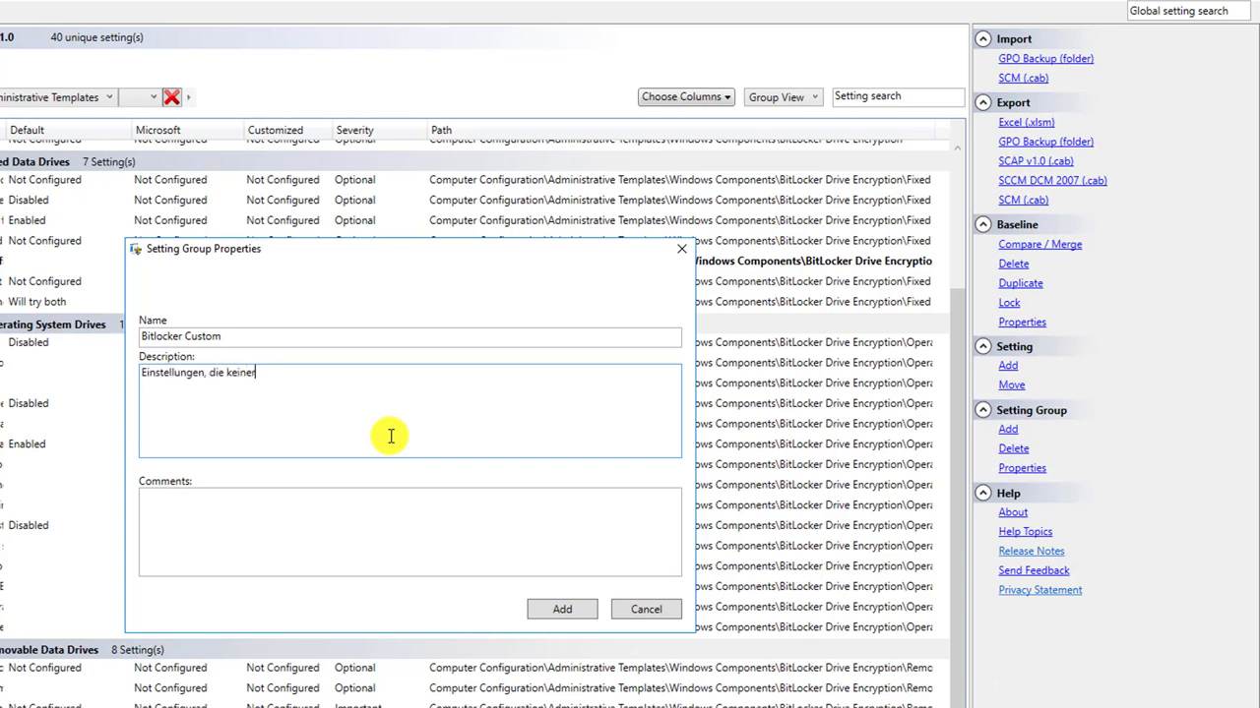
pyautogui.write(' Kategorie zugeordnet sind')
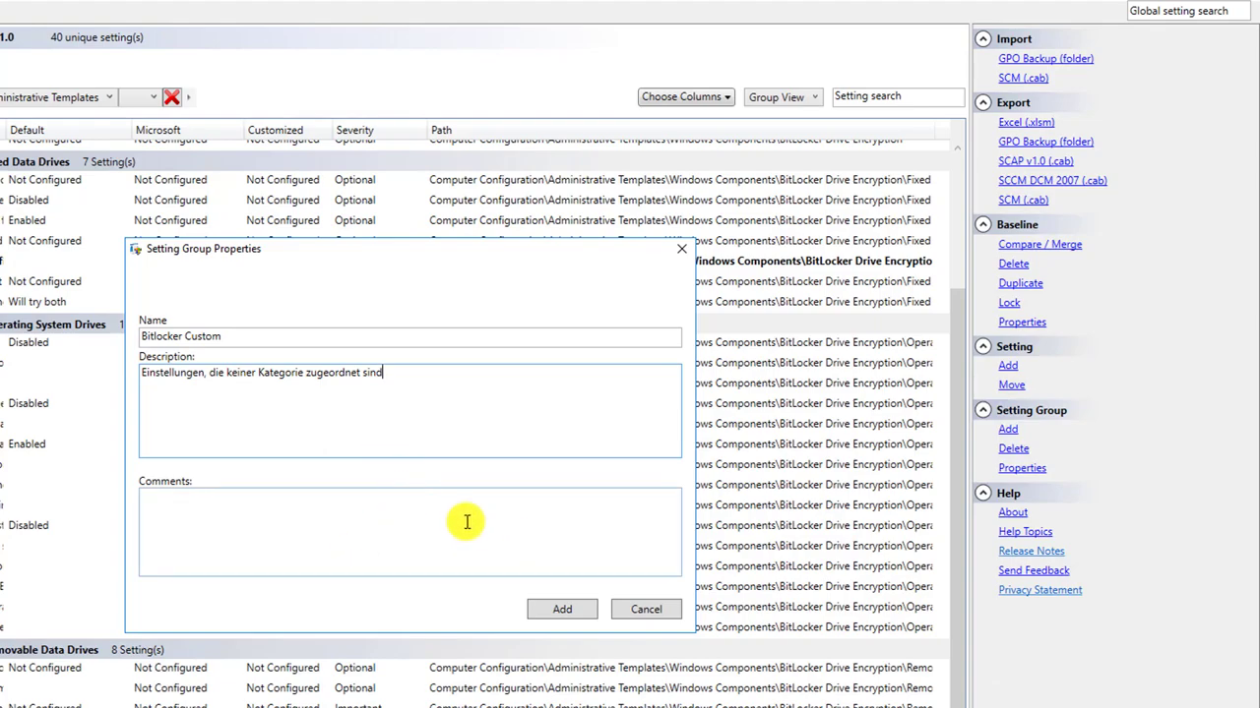
pyautogui.click(562, 610)
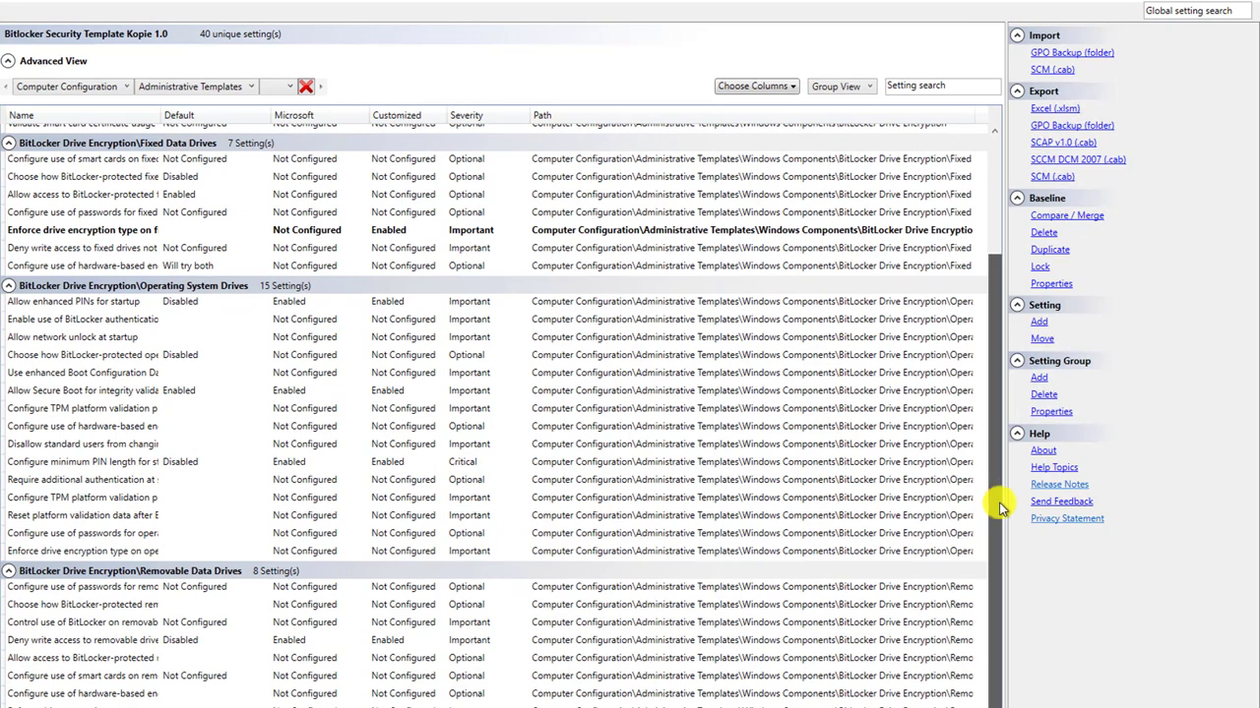
# Step: Start adding a setting to the baseline and choose Bitlocker Custom as the target setting group
pyautogui.moveTo(997, 502); pyautogui.dragTo(997, 319)
pyautogui.scroll(-1, 996, 320)
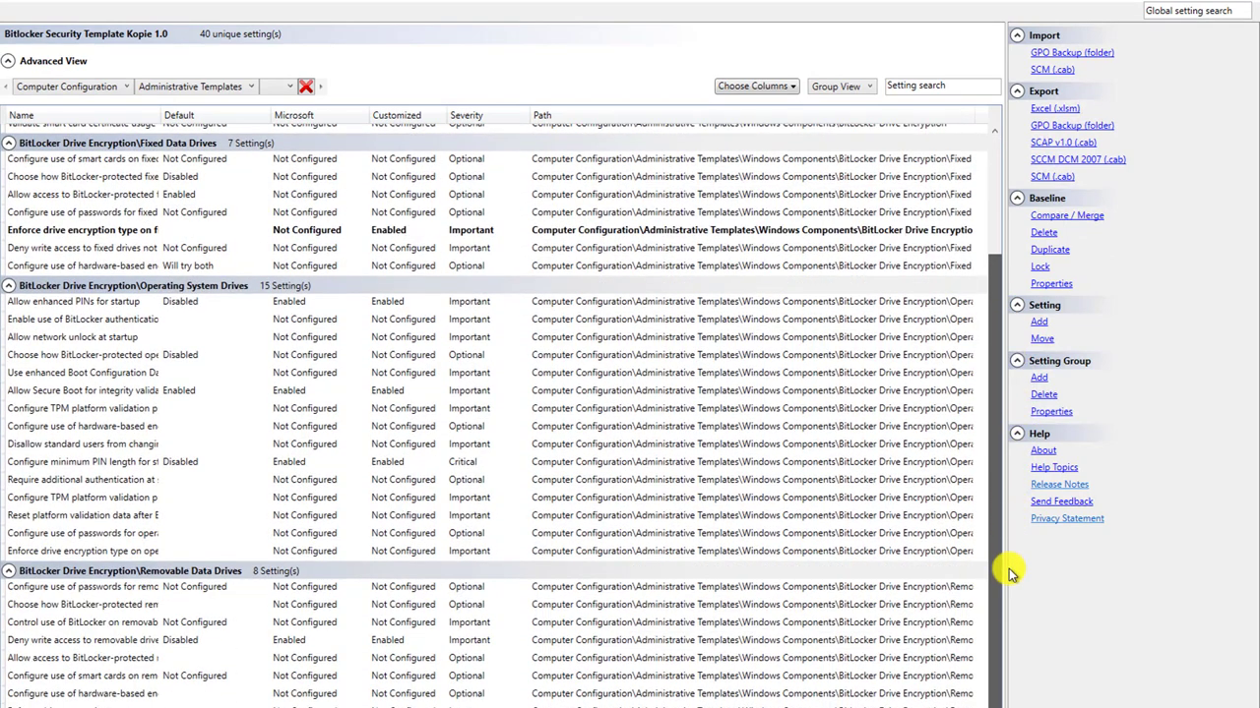
pyautogui.scroll(1, 989, 337)
pyautogui.scroll(1, 989, 337)
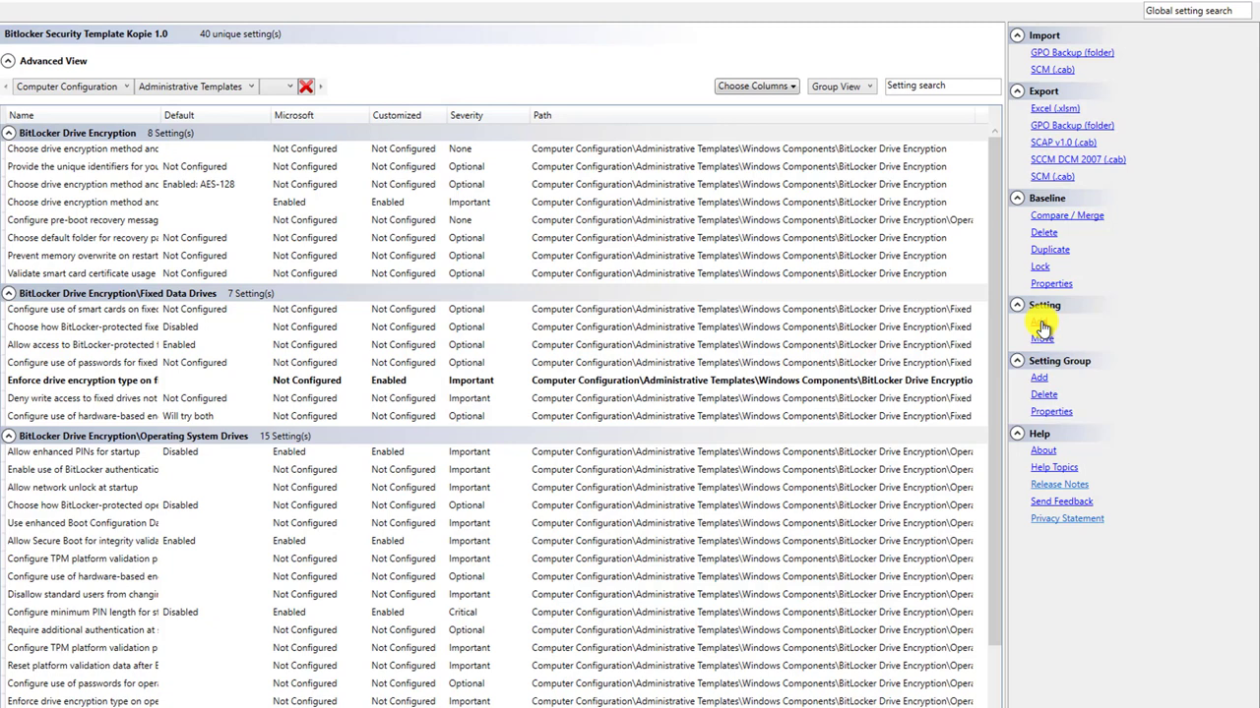
pyautogui.click(1040, 323)
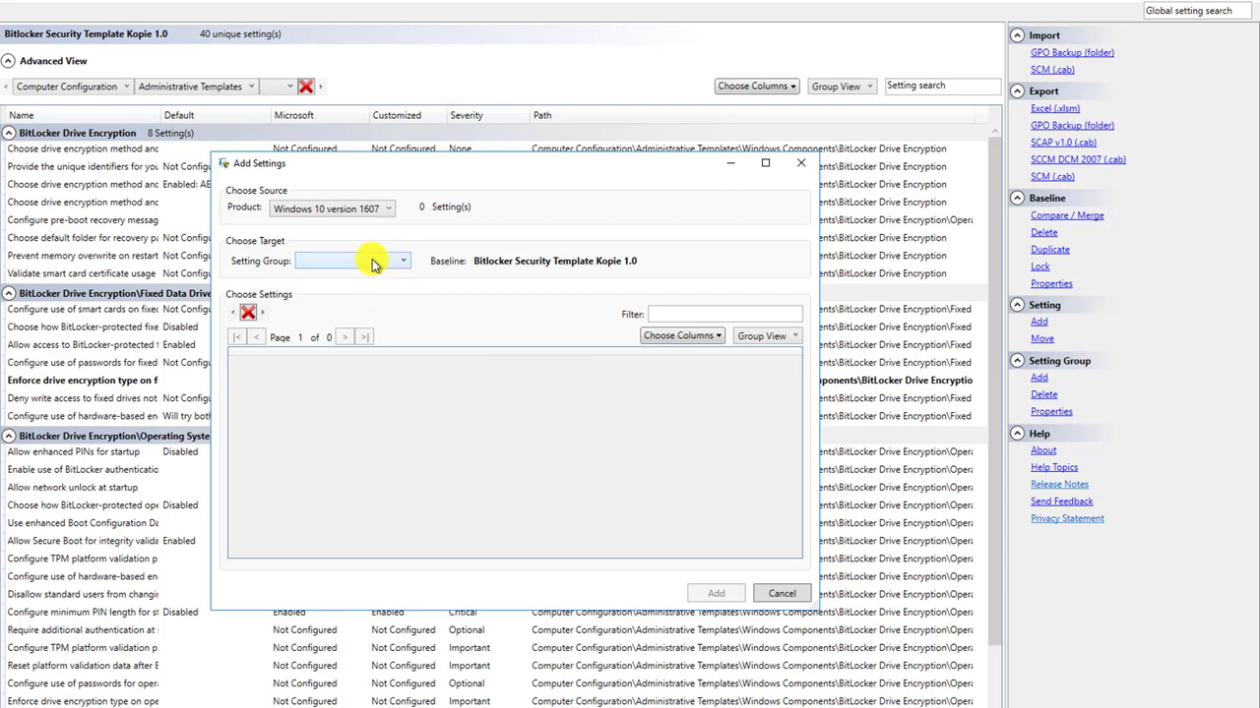
pyautogui.click(374, 262)
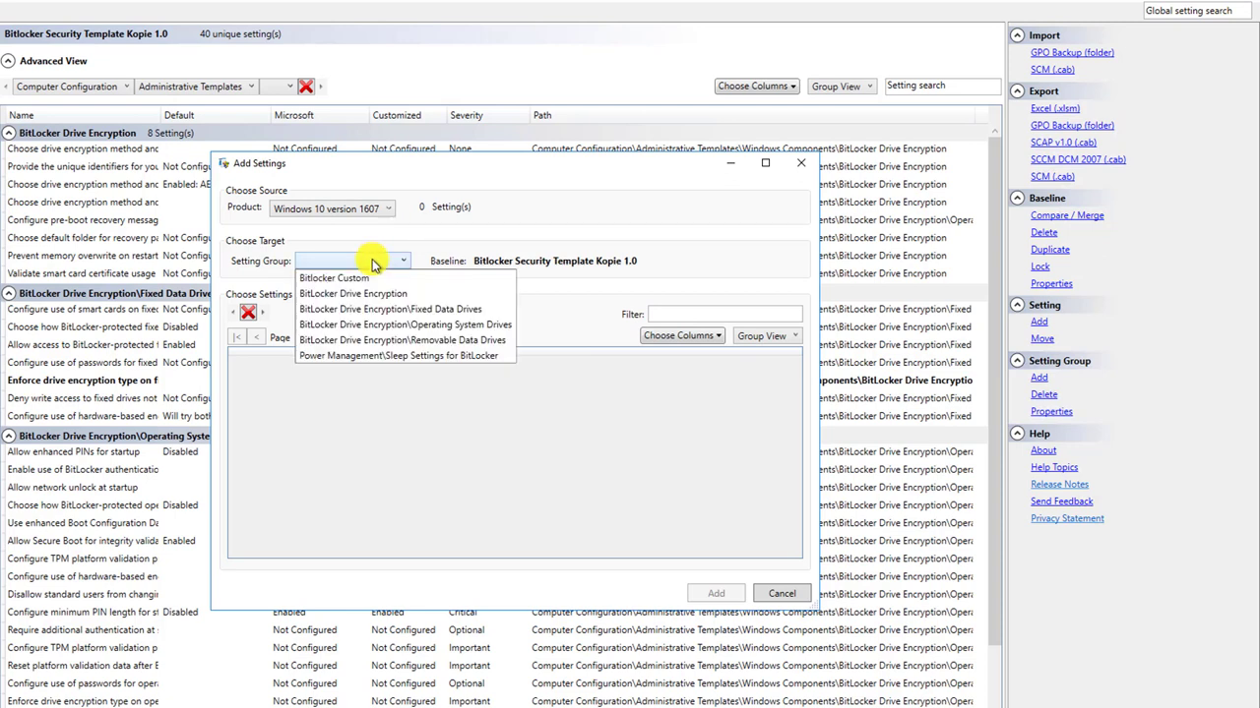
pyautogui.click(315, 279)
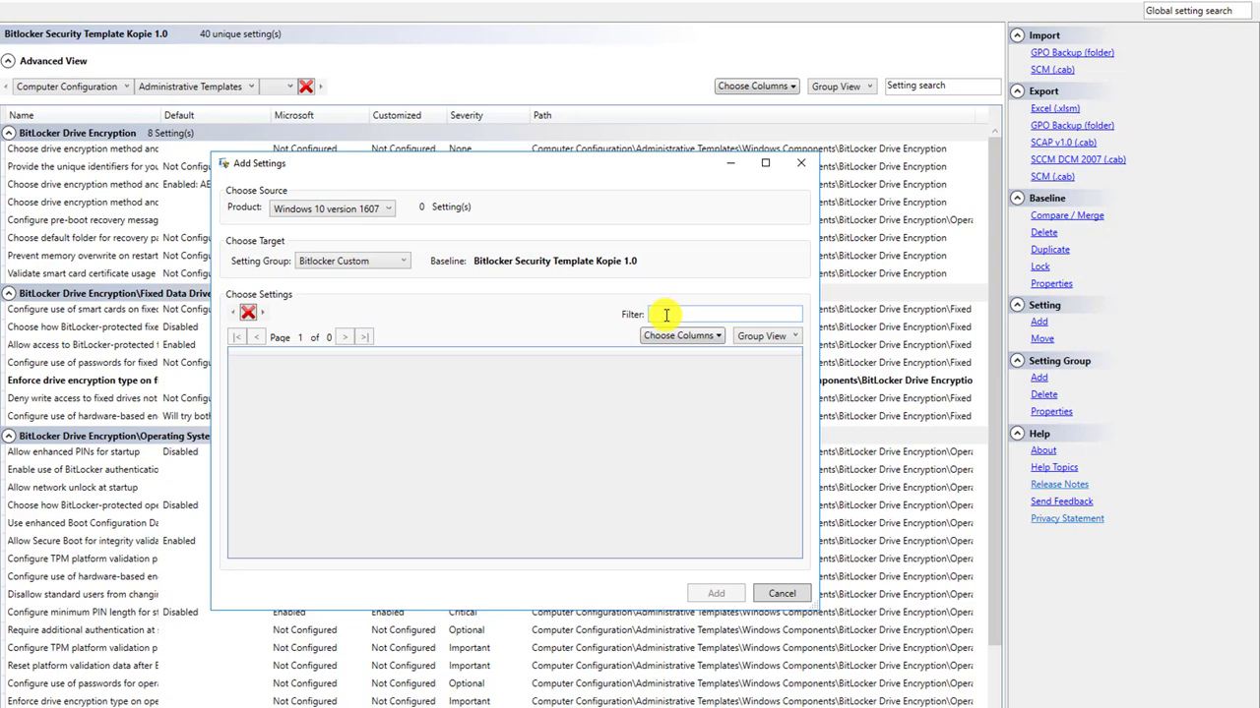
# Step: Try Windows 10 version 1607, Windows 10 version 1511 and SQL Server 2012 as the source product for the settings
pyautogui.click(382, 209)
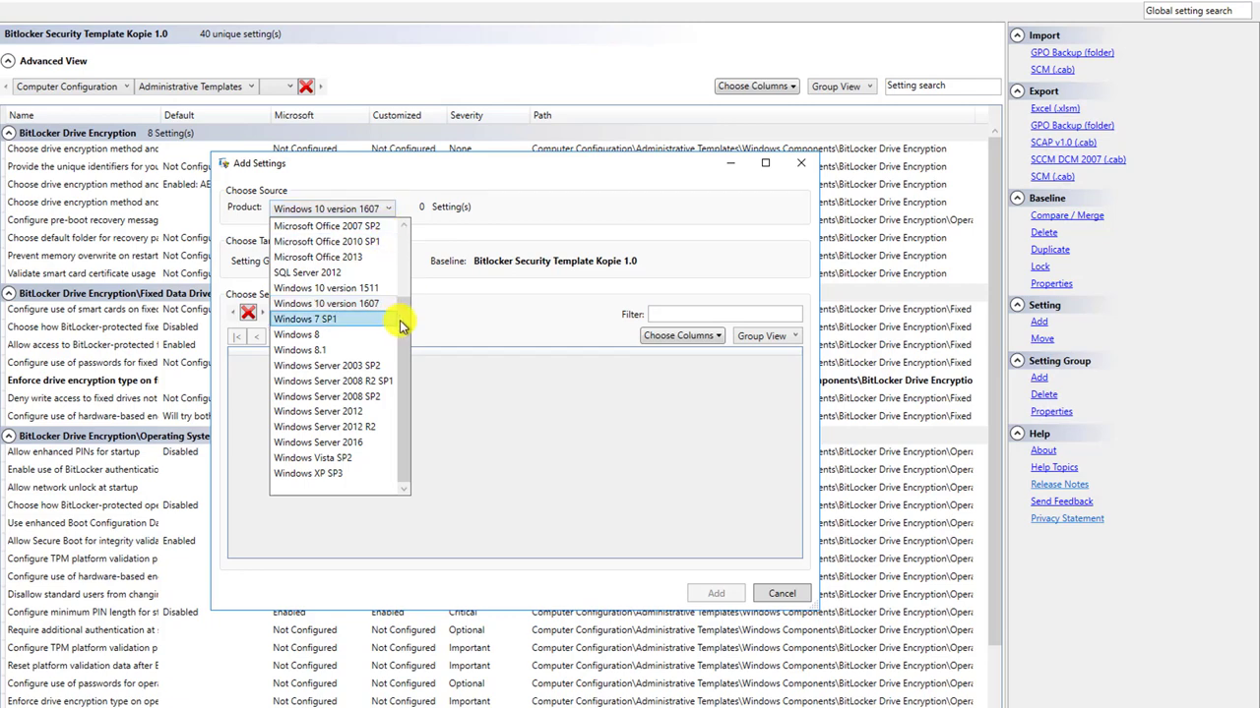
pyautogui.moveTo(403, 327); pyautogui.dragTo(402, 256)
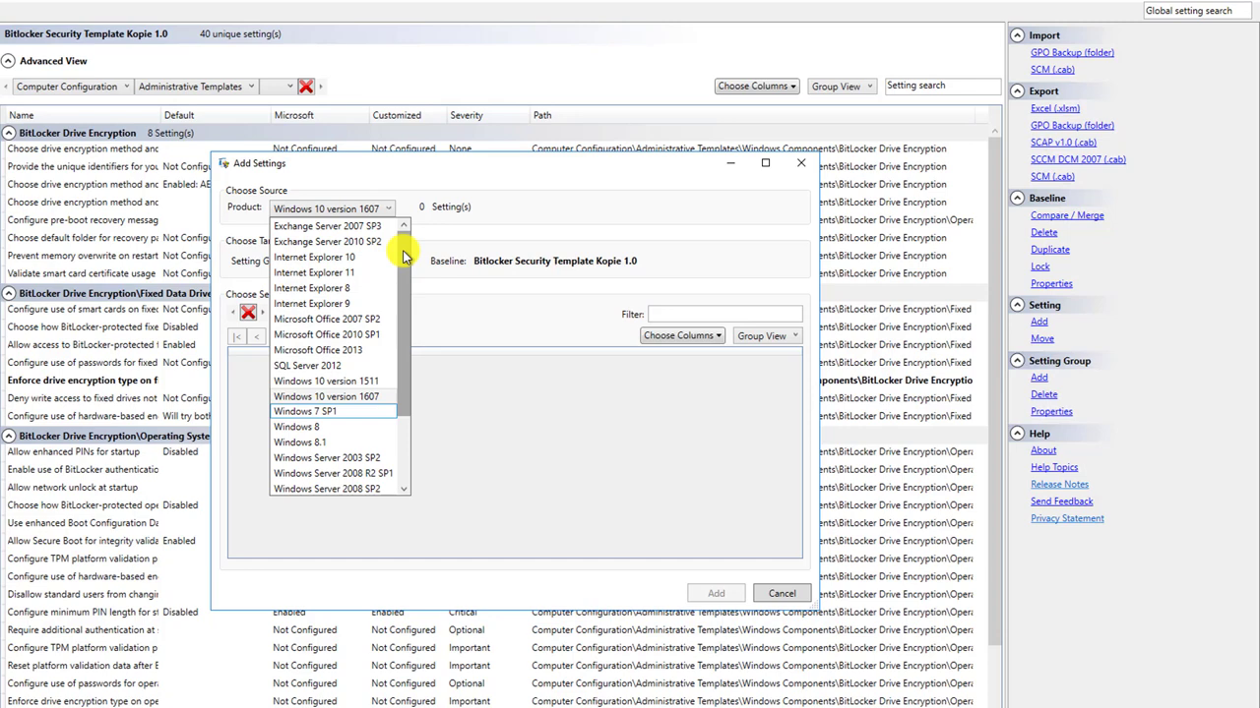
pyautogui.click(371, 398)
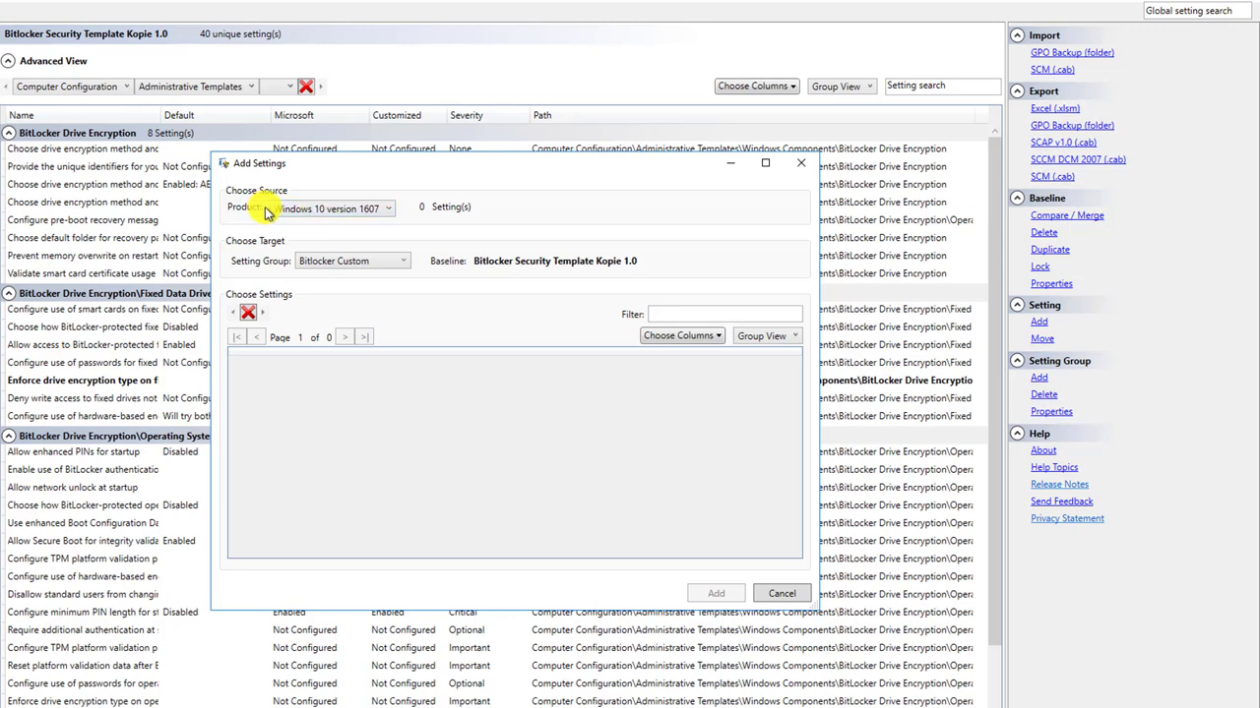
pyautogui.click(332, 210)
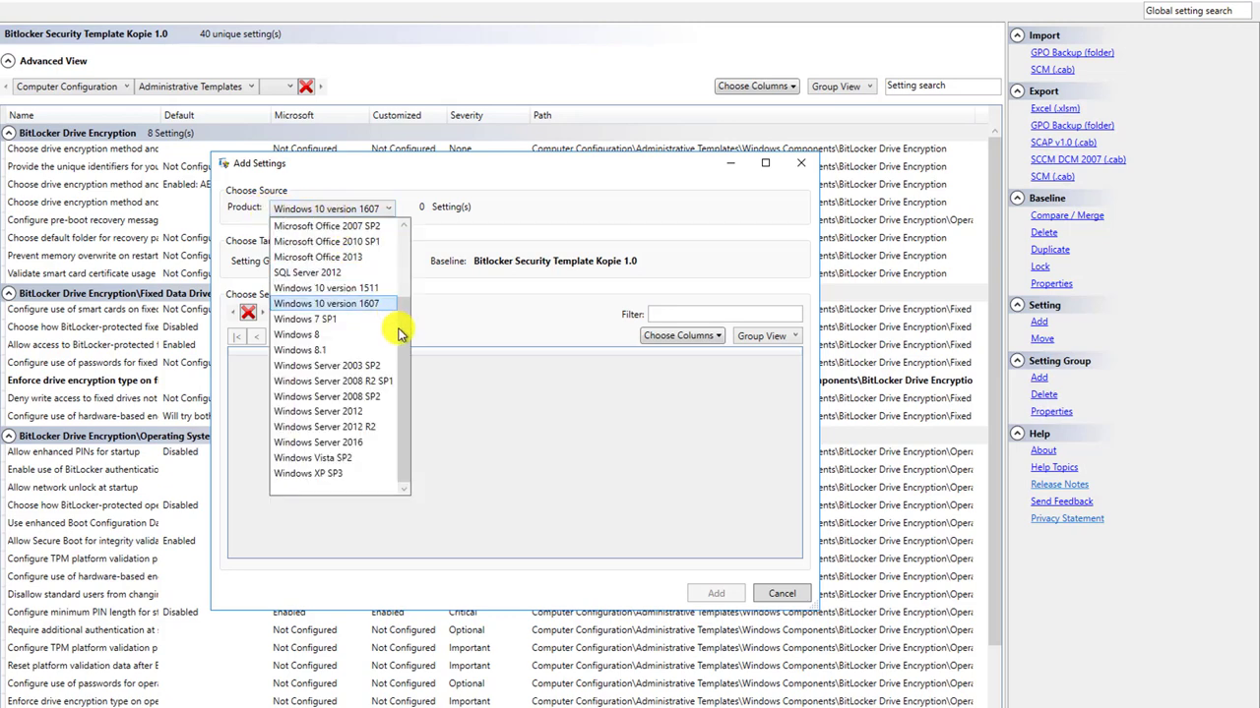
pyautogui.scroll(1, 401, 334)
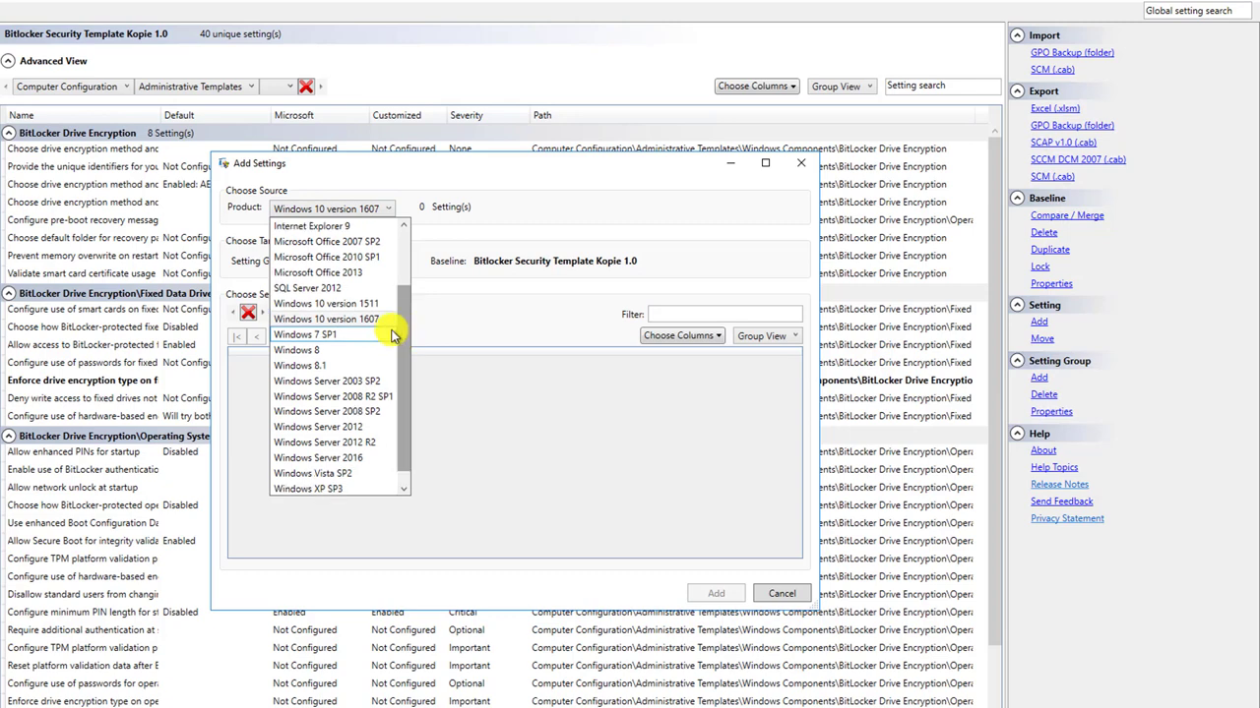
pyautogui.click(329, 305)
pyautogui.click(374, 209)
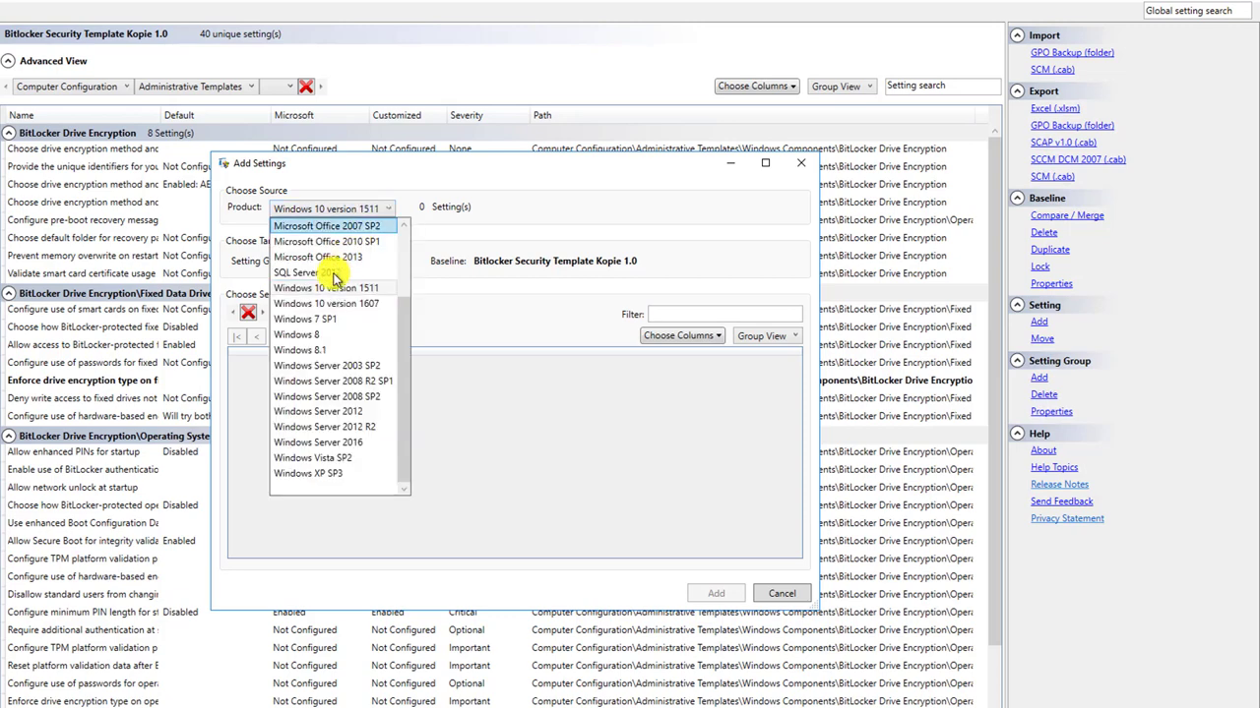
pyautogui.click(328, 270)
# Step: Choose Windows Server 2012 as the source product and add its "Do not display the lock screen" setting to the Bitlocker Custom group
pyautogui.click(331, 208)
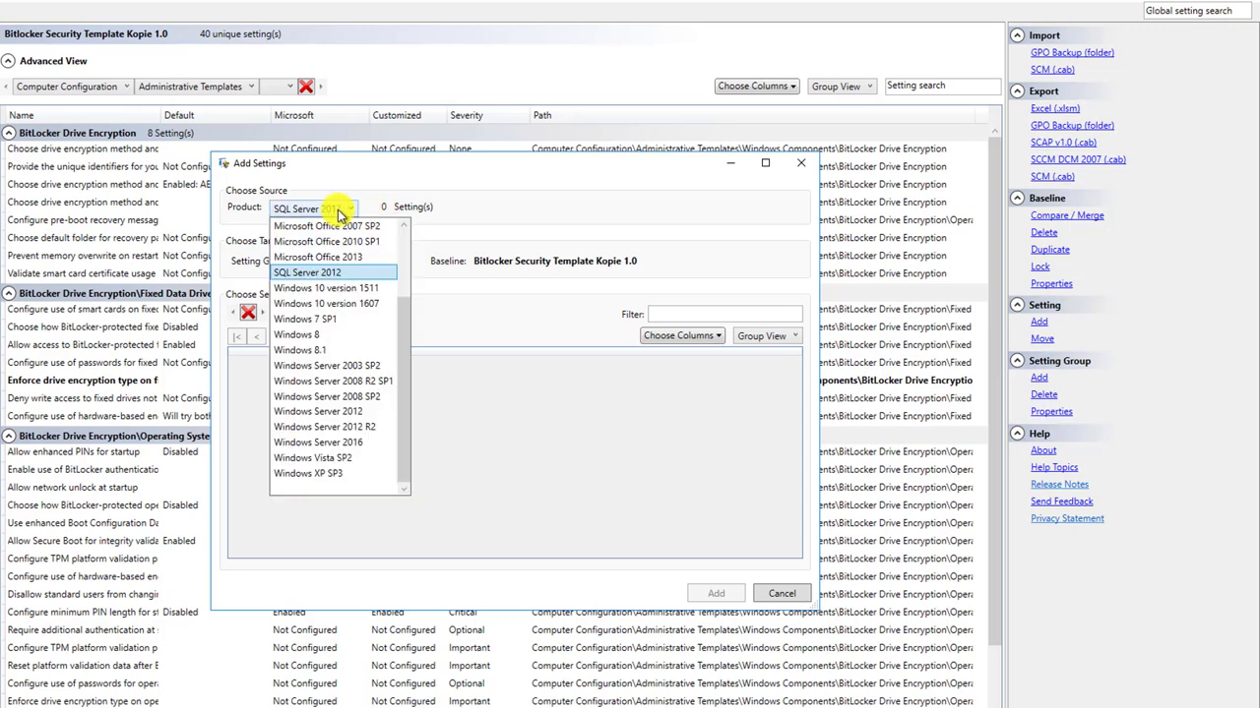
pyautogui.moveTo(408, 337); pyautogui.dragTo(407, 379)
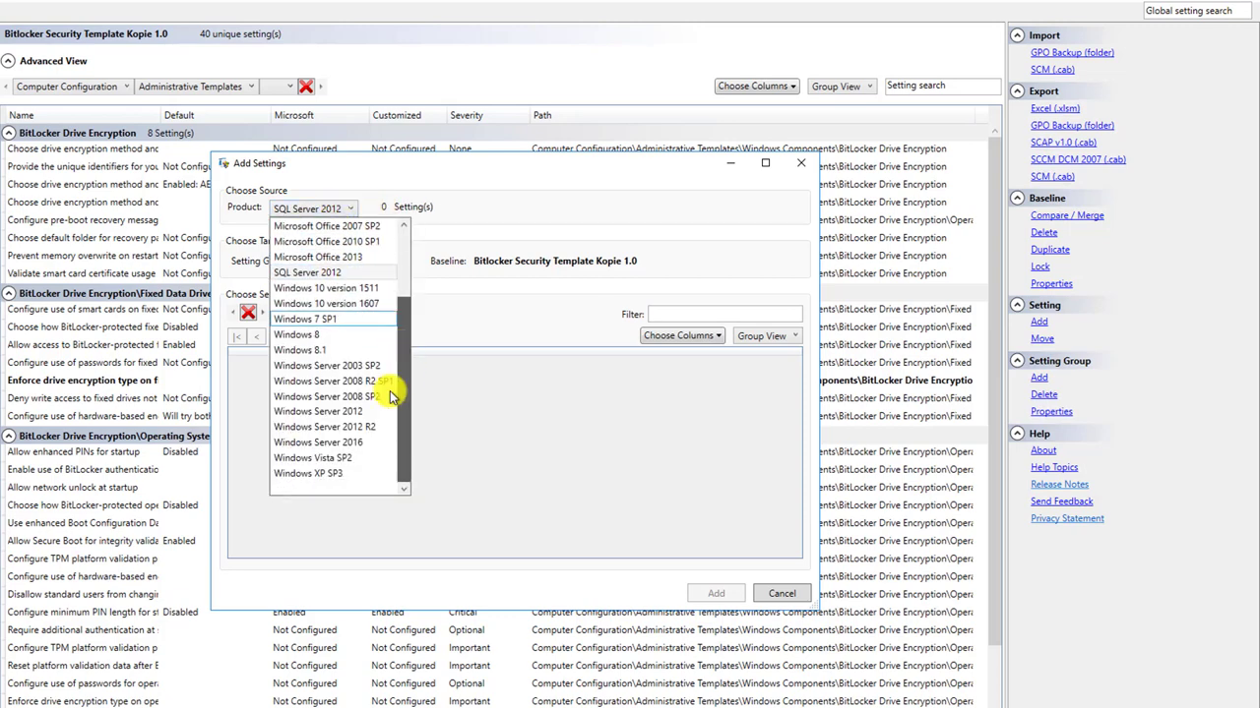
pyautogui.click(328, 412)
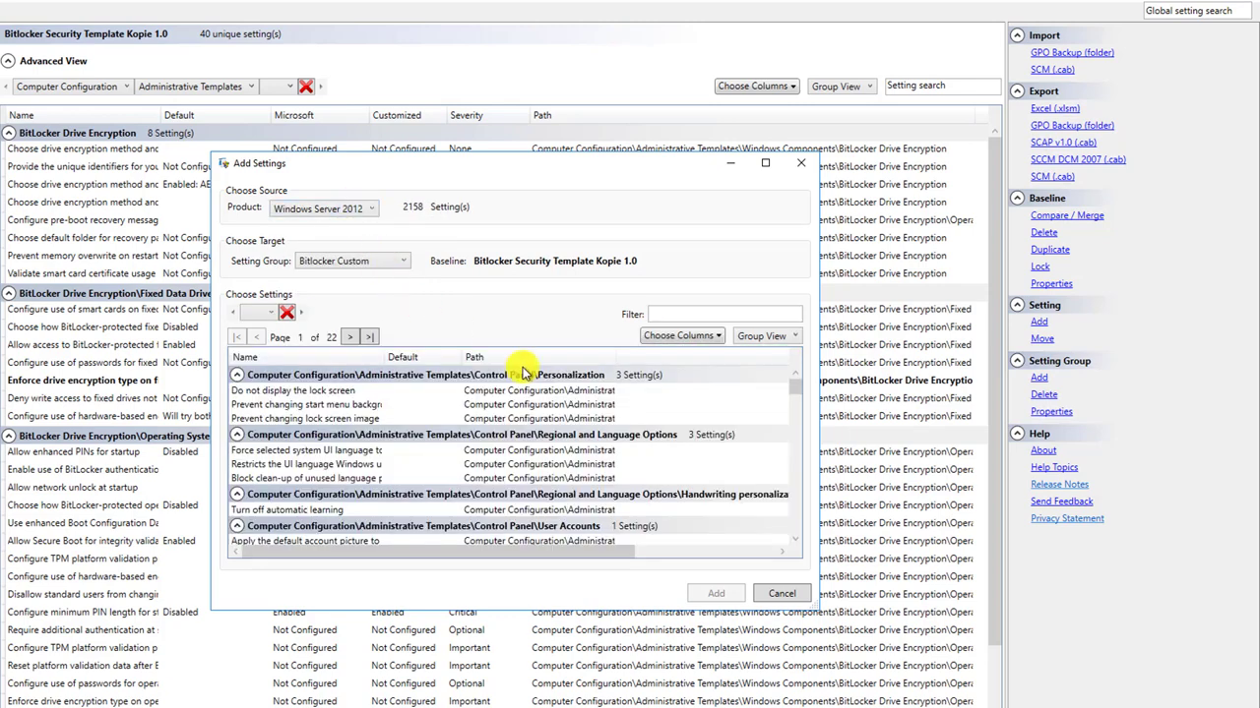
pyautogui.moveTo(795, 385)
pyautogui.mouseDown()
pyautogui.moveTo(795, 525)
pyautogui.moveTo(775, 407)
pyautogui.moveTo(794, 375)
pyautogui.mouseUp()
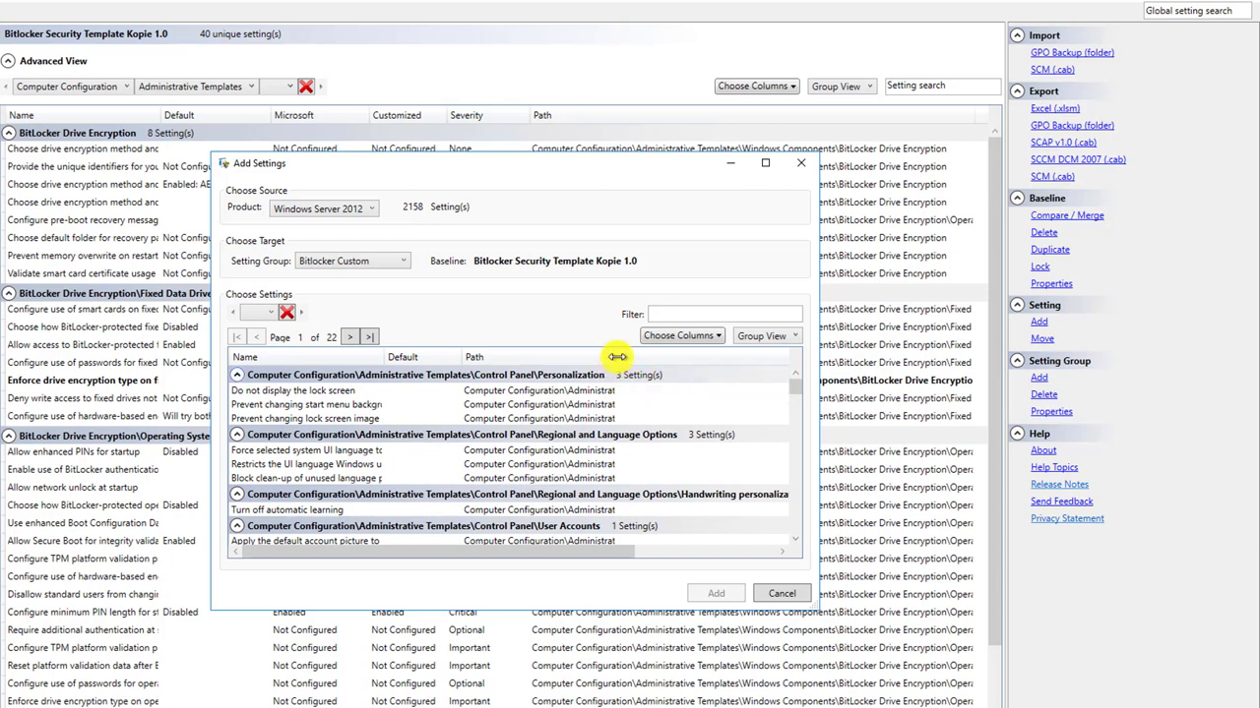
pyautogui.moveTo(615, 353); pyautogui.dragTo(775, 350)
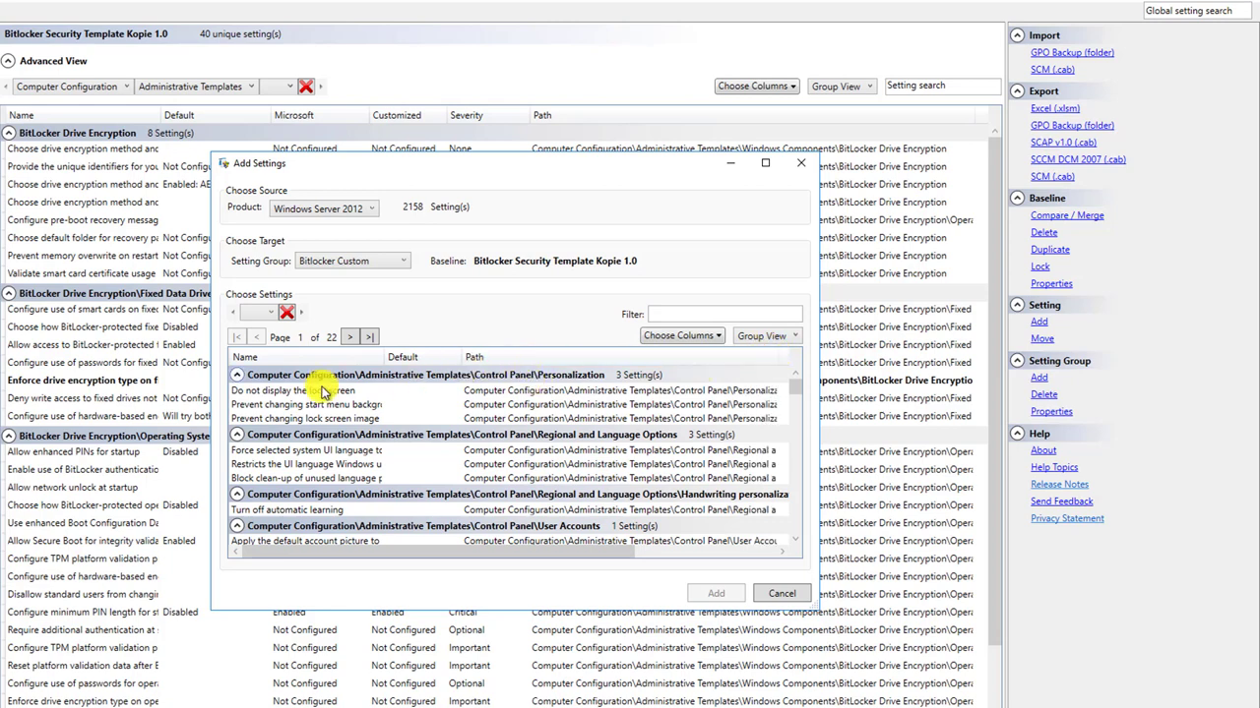
pyautogui.click(285, 392)
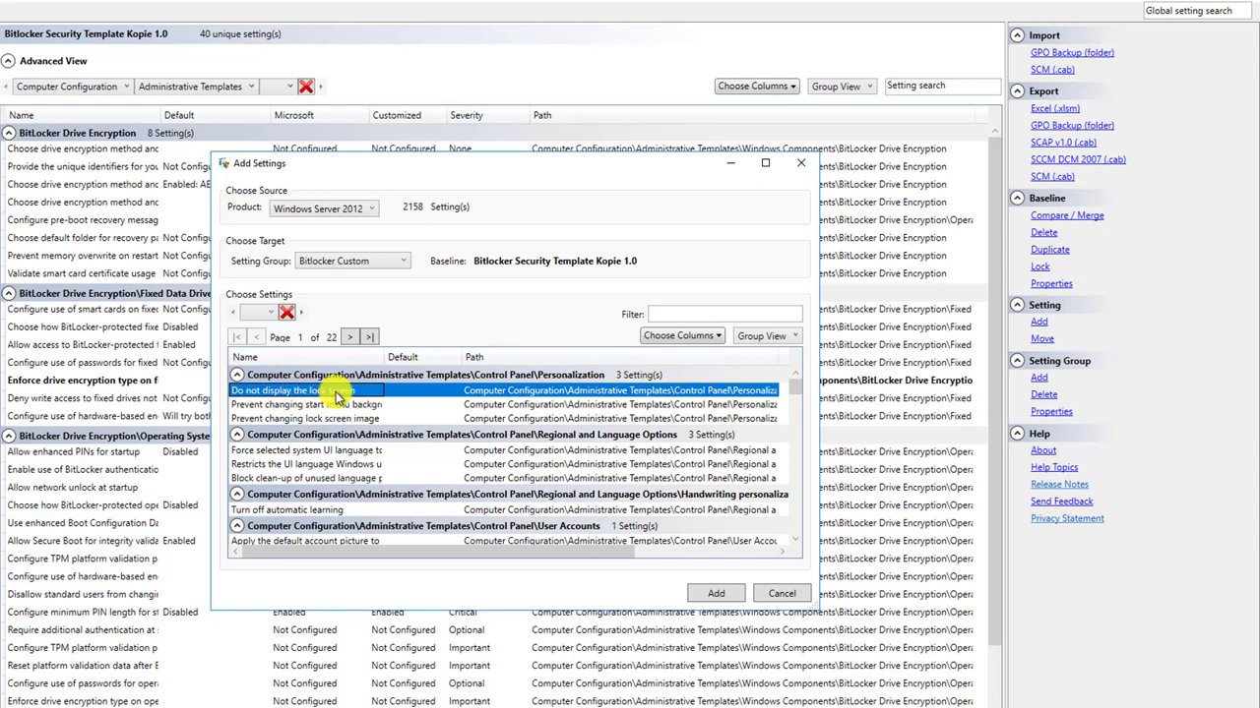
pyautogui.click(708, 594)
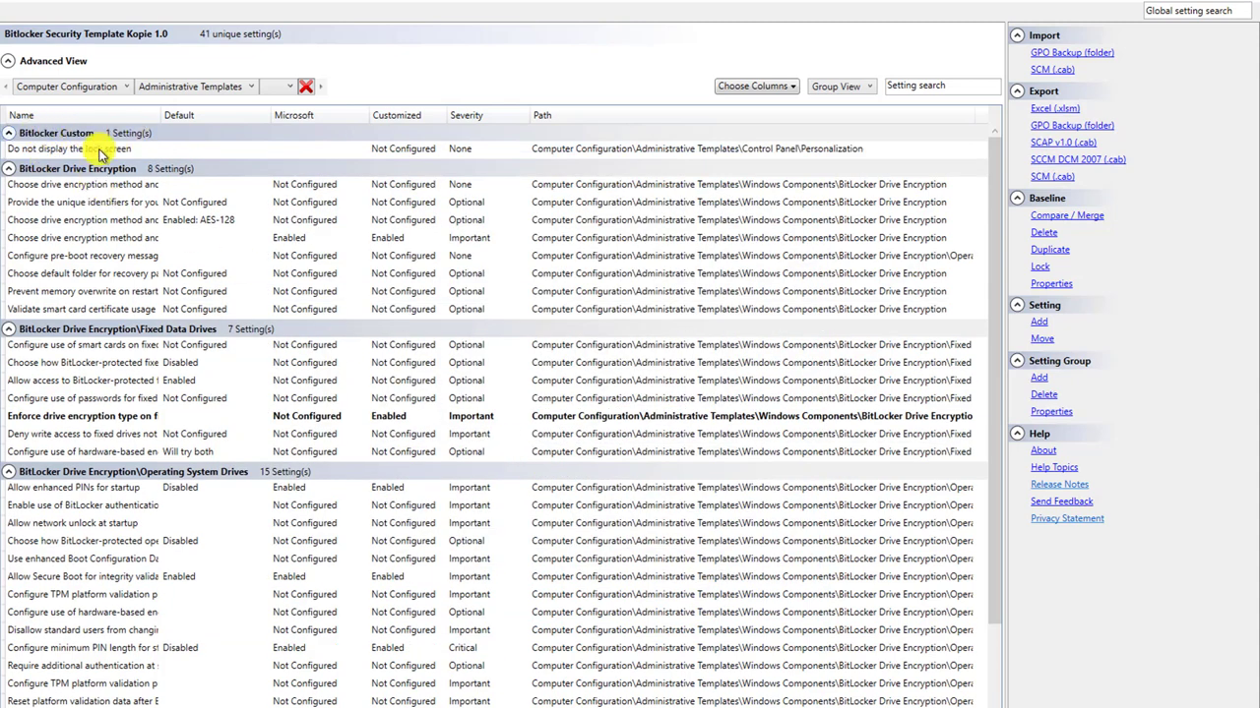
# Step: Enable the "Do not display the lock screen" setting with Optional severity and review its setting details
pyautogui.click(88, 150)
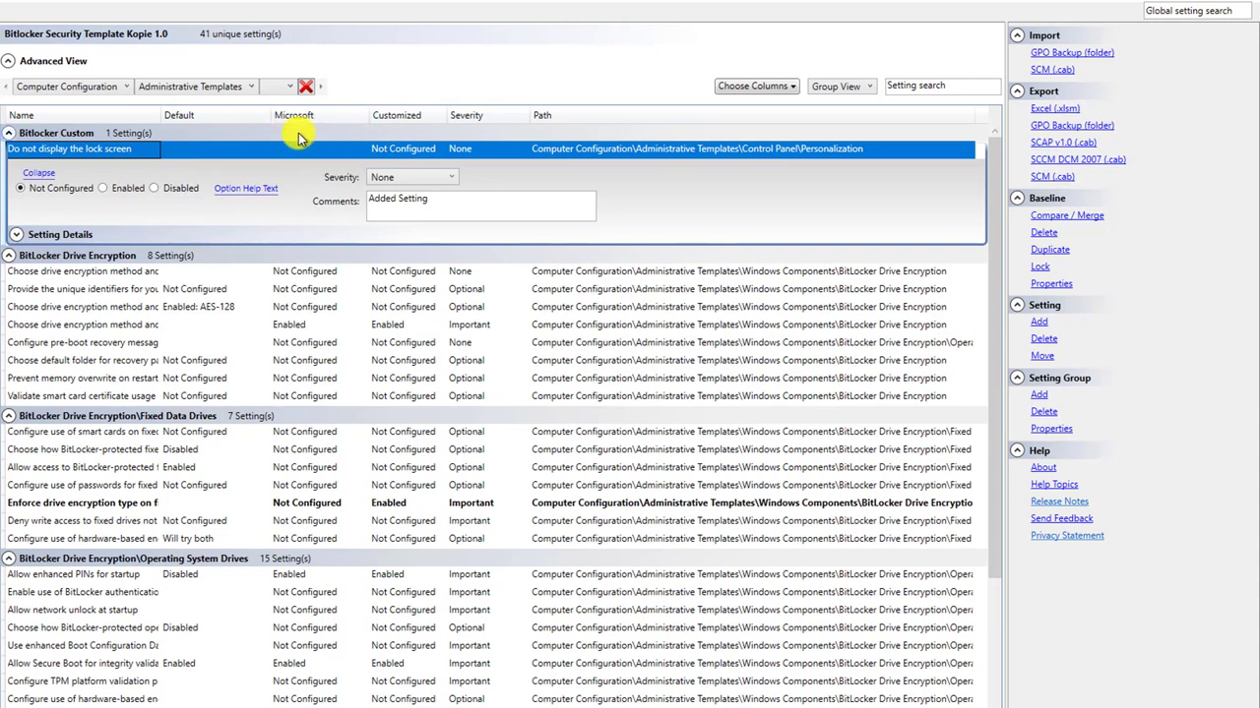
pyautogui.click(103, 188)
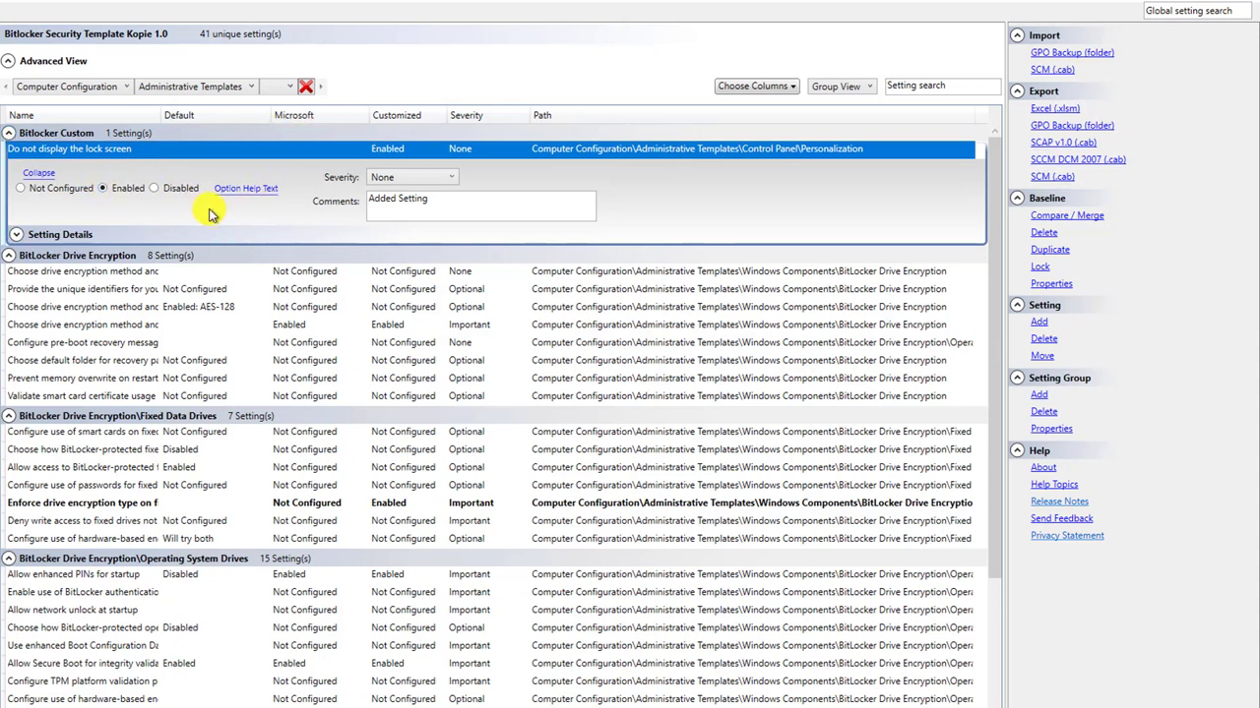
pyautogui.click(410, 177)
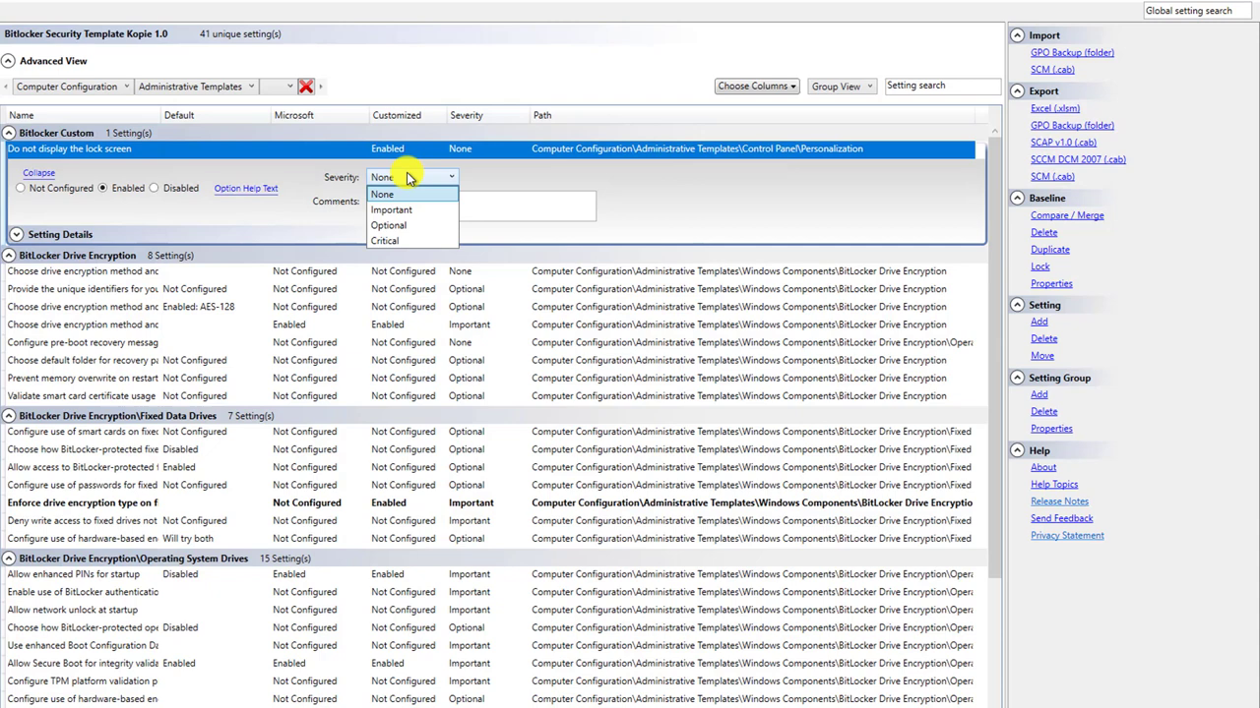
pyautogui.click(394, 227)
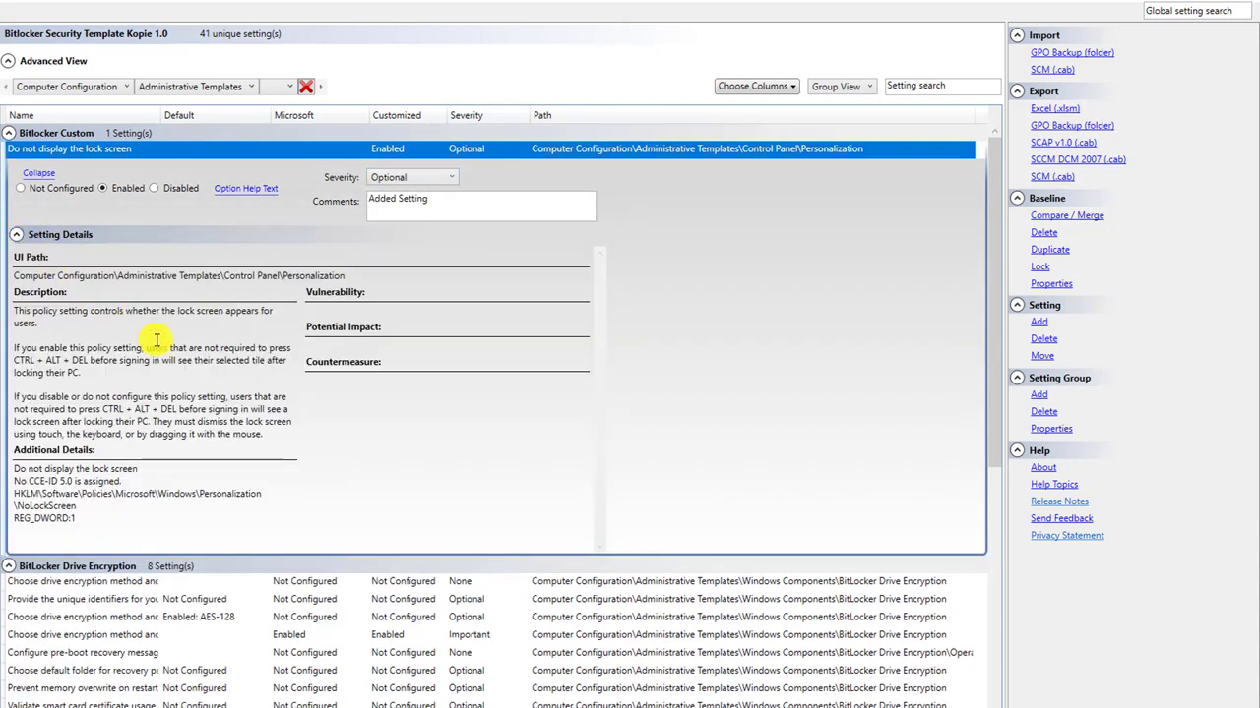
pyautogui.click(20, 237)
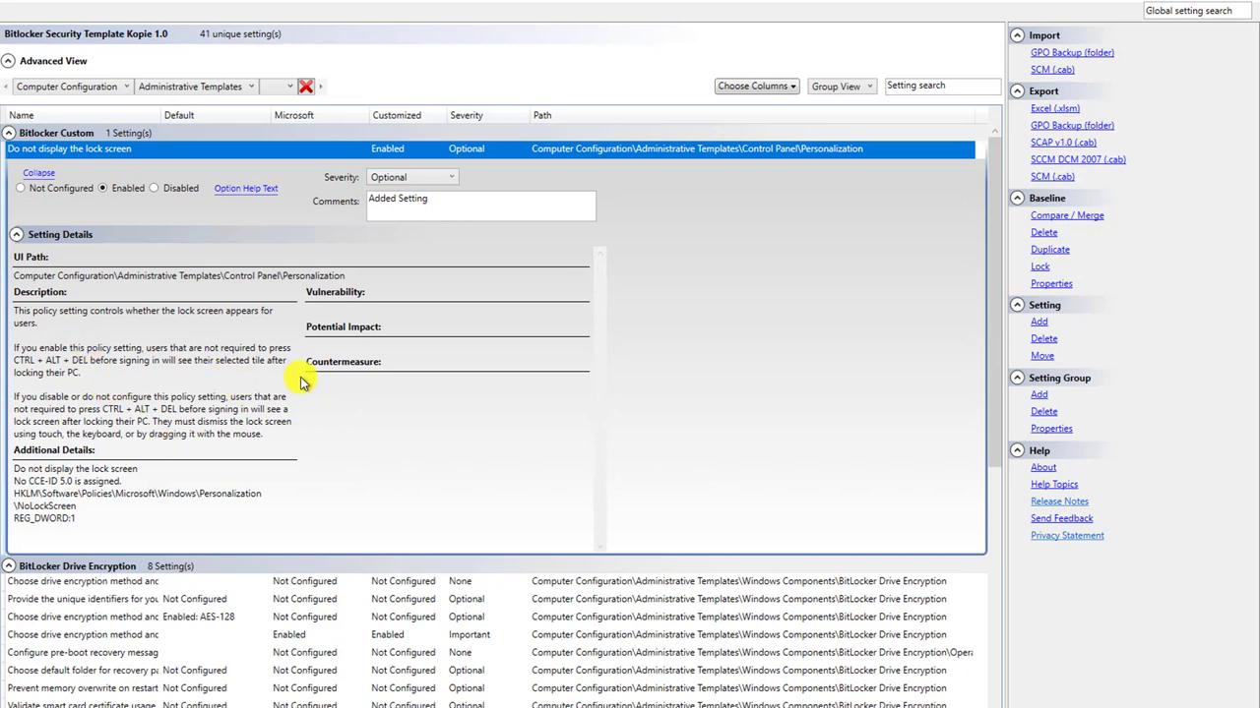
pyautogui.click(18, 236)
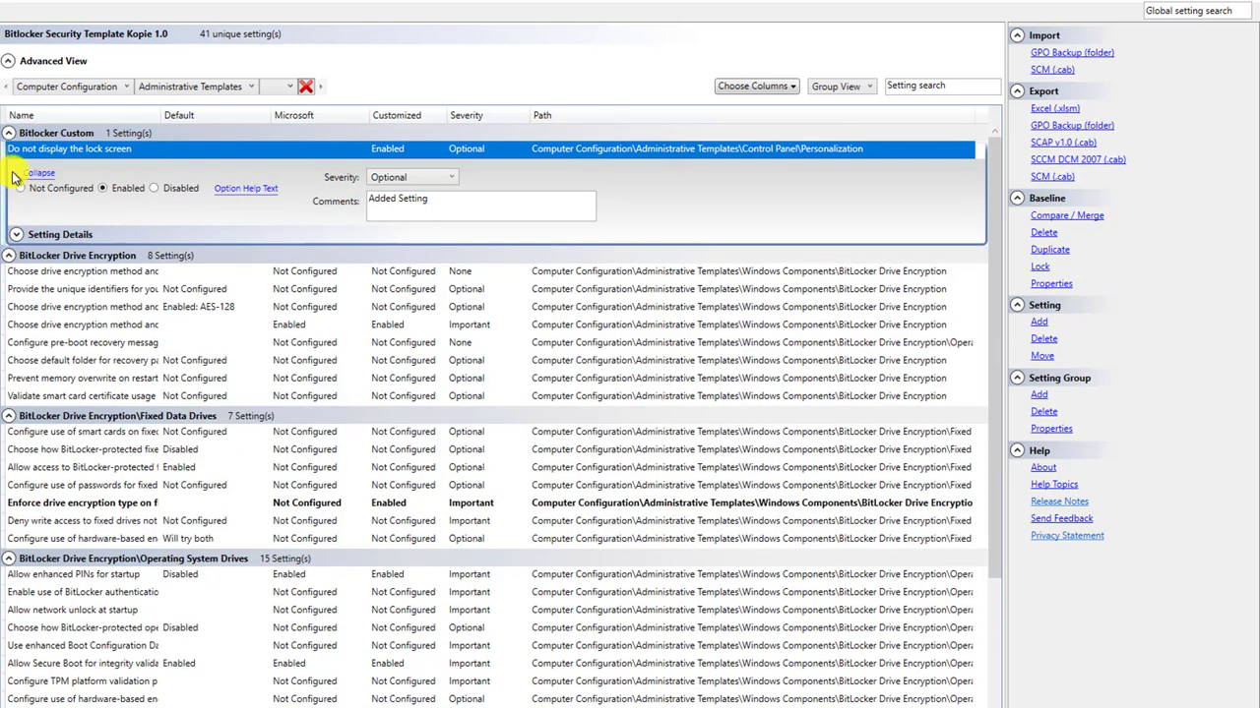
# Step: Collapse the Bitlocker Custom setting group, and hide and restore the Advanced View options above the settings list
pyautogui.click(9, 133)
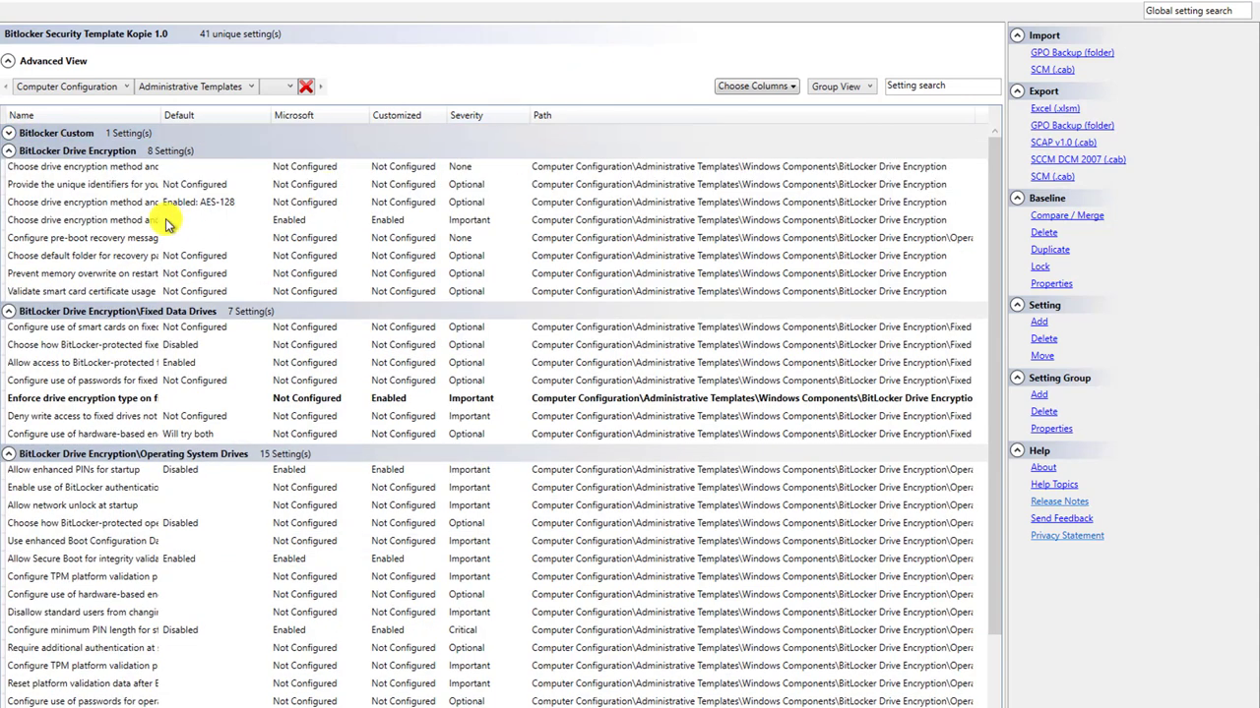
pyautogui.click(10, 134)
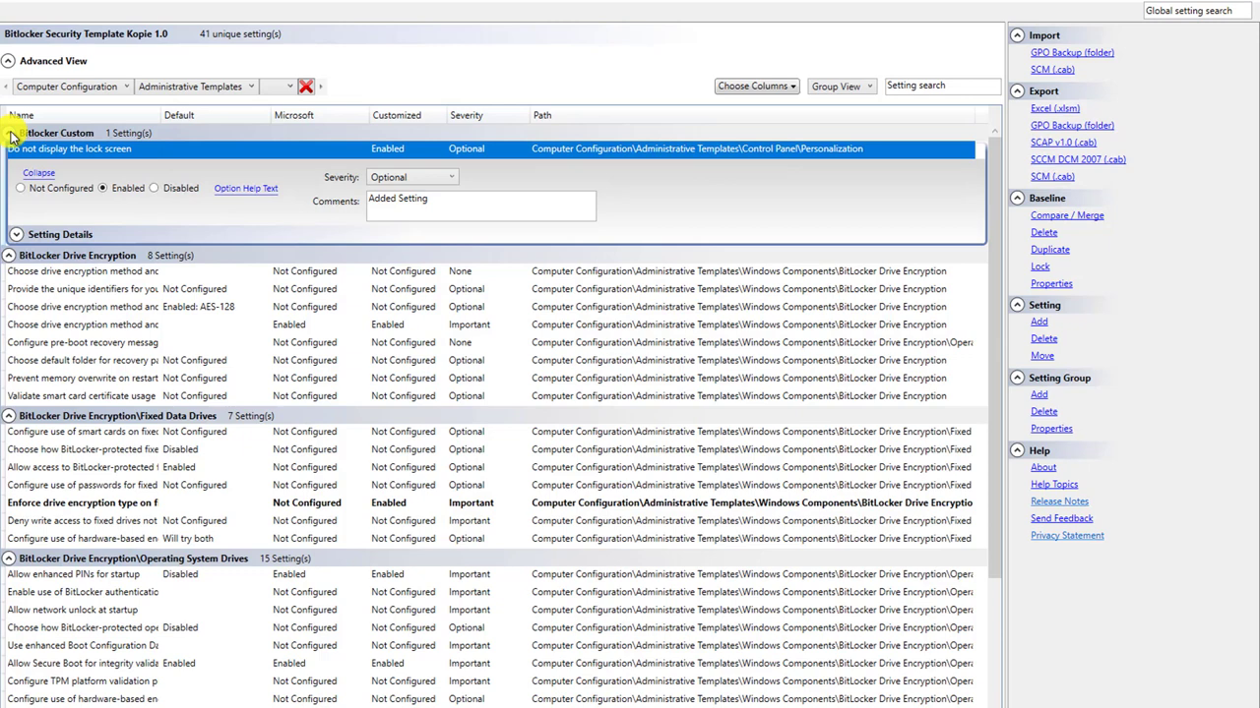
pyautogui.click(9, 134)
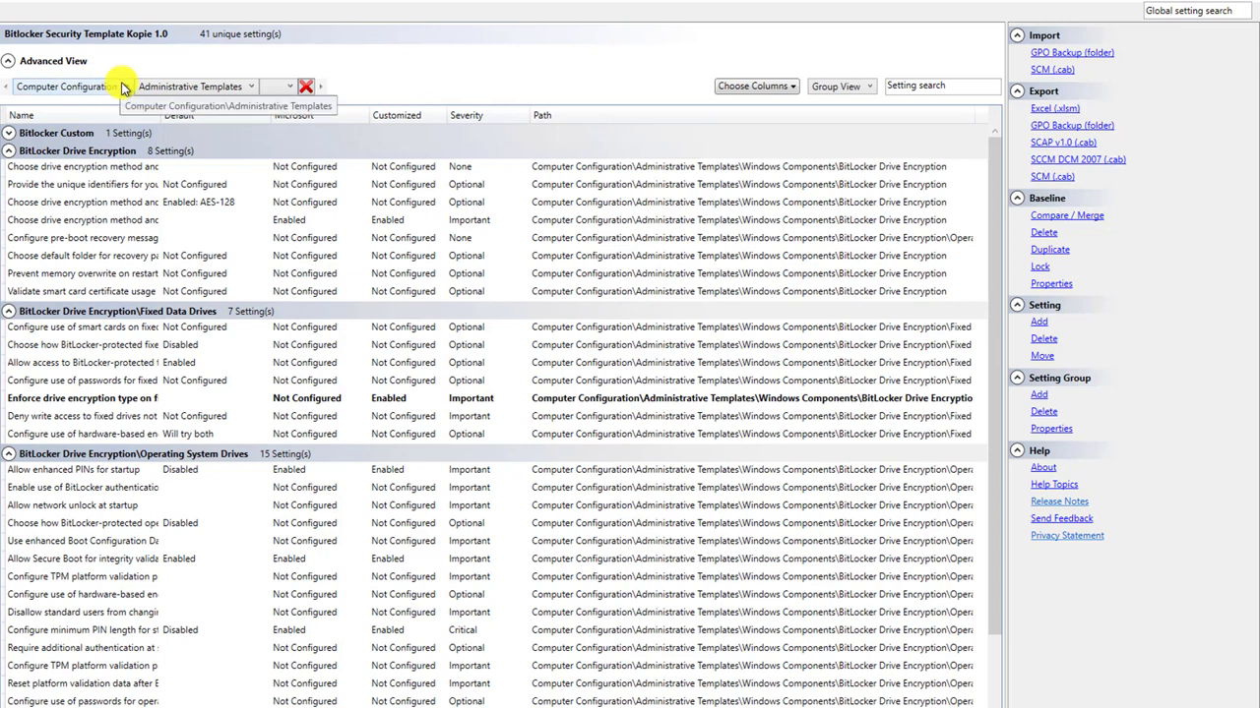
pyautogui.click(8, 62)
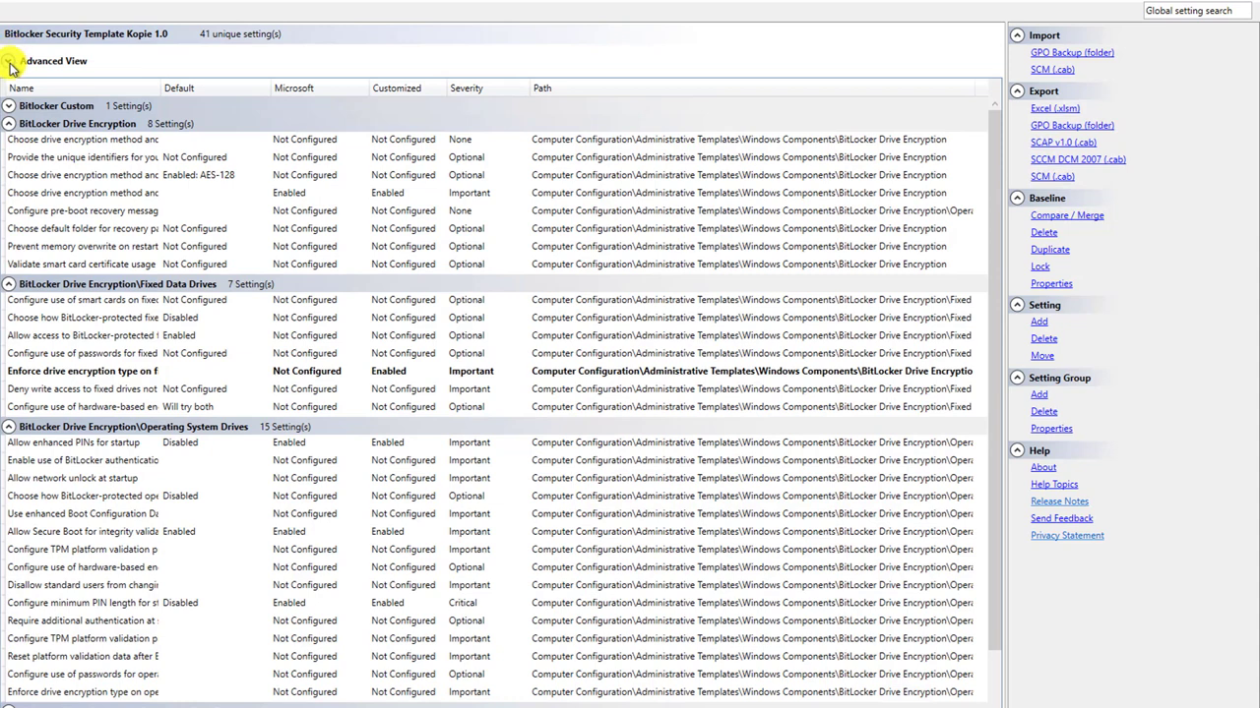
pyautogui.click(10, 64)
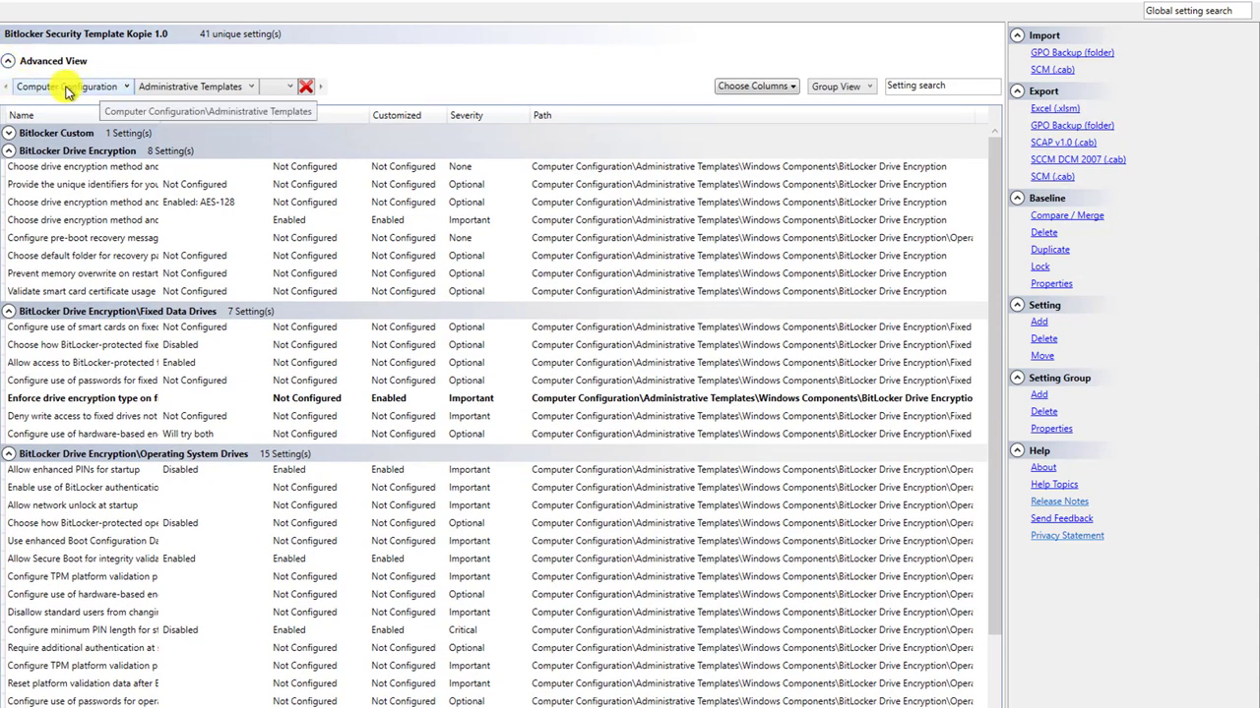
# Step: Filter the settings under Computer Configuration, Administrative Templates by Control Panel, System and Windows Components in turn
pyautogui.click(121, 87)
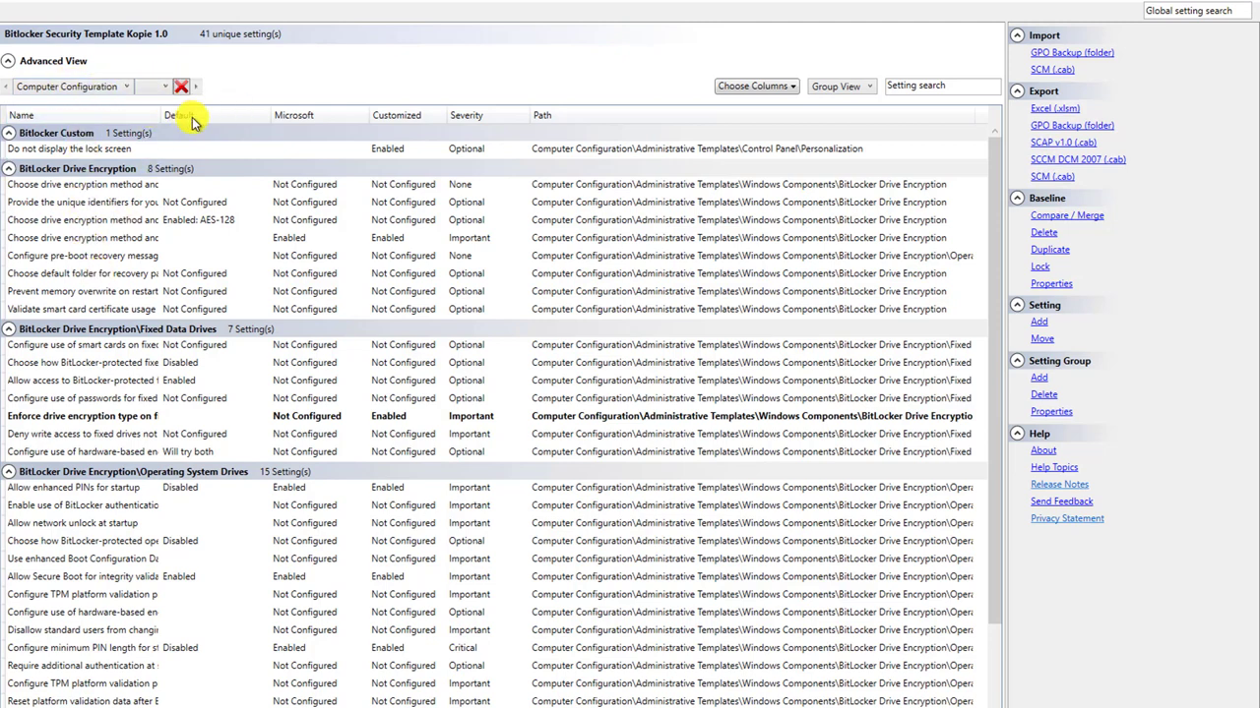
pyautogui.click(192, 103)
pyautogui.click(291, 90)
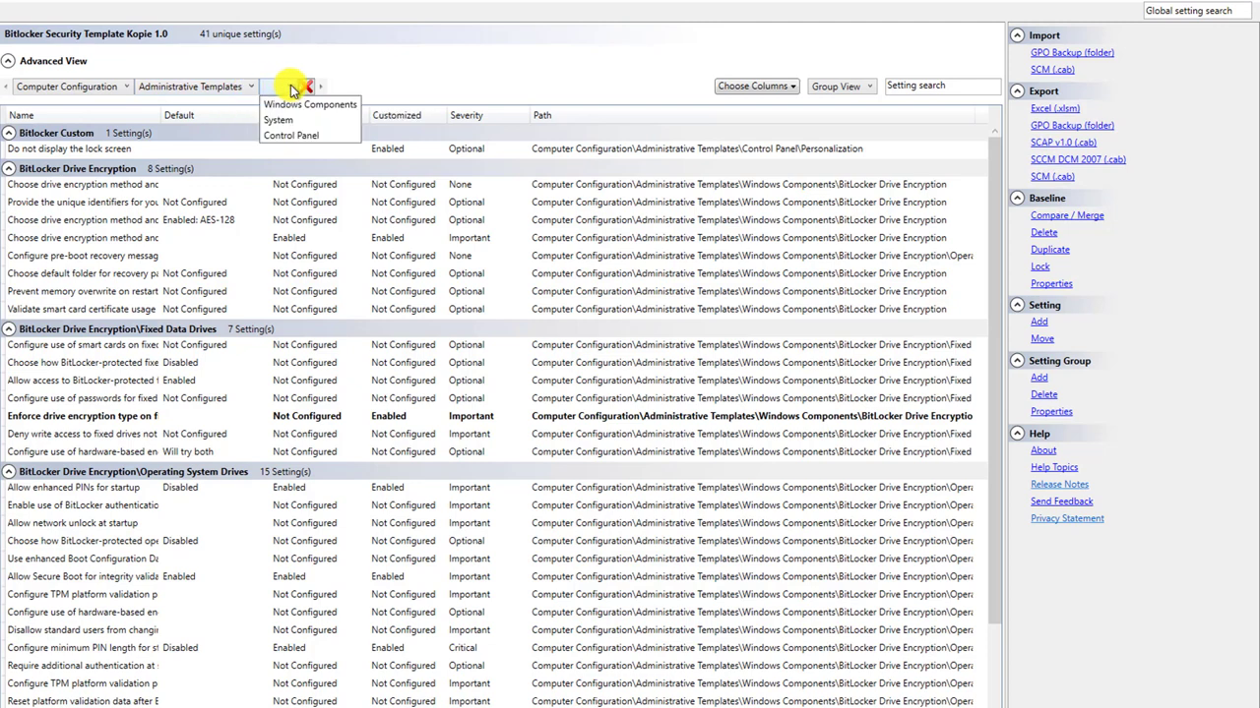
pyautogui.click(295, 137)
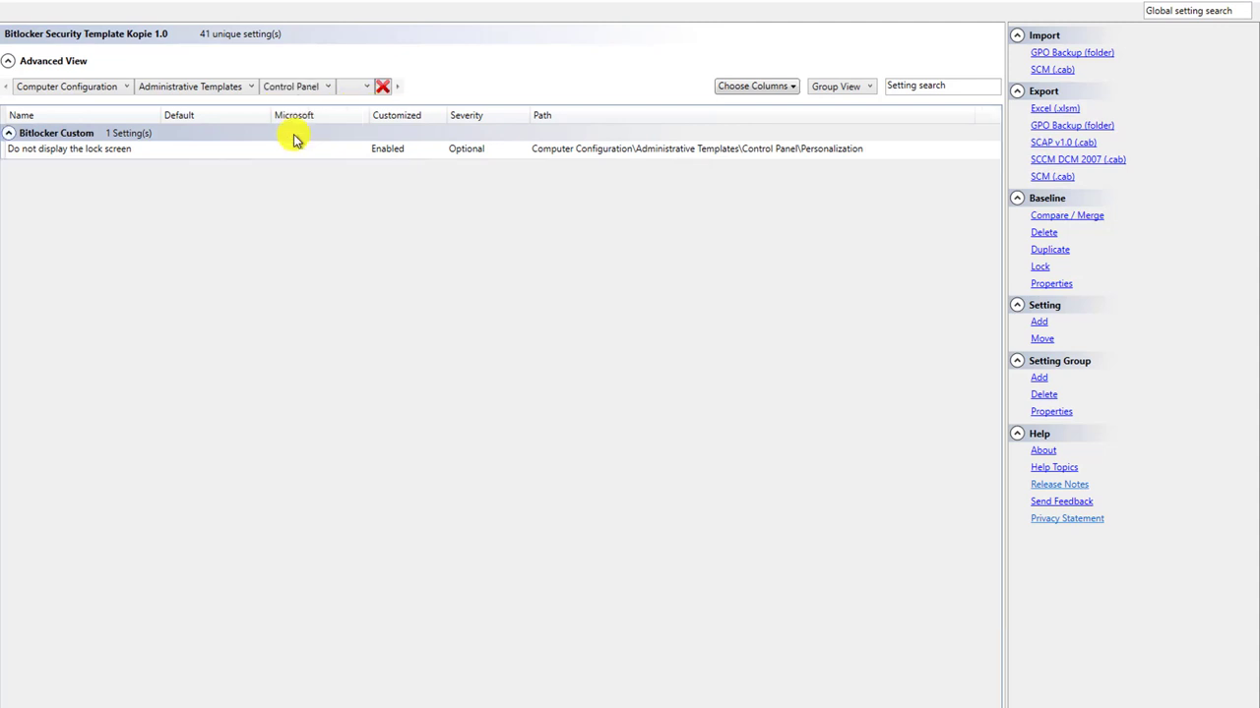
pyautogui.click(316, 90)
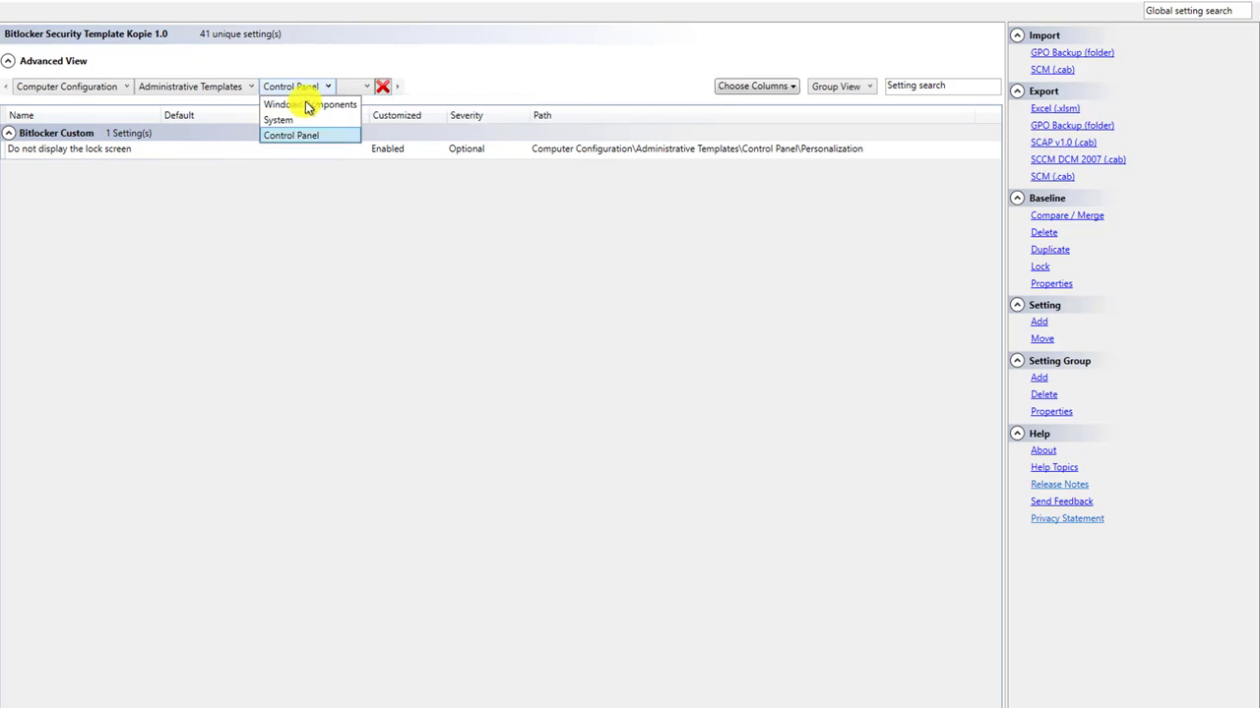
pyautogui.click(295, 120)
pyautogui.click(304, 90)
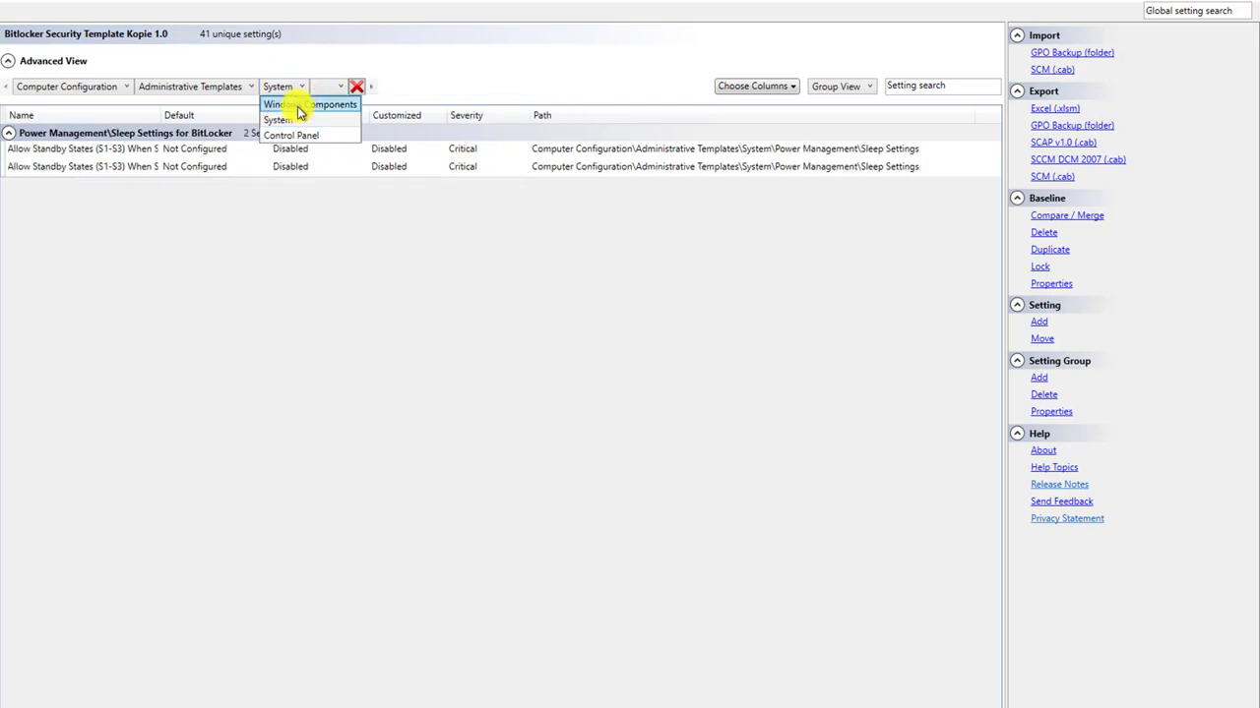
pyautogui.click(296, 104)
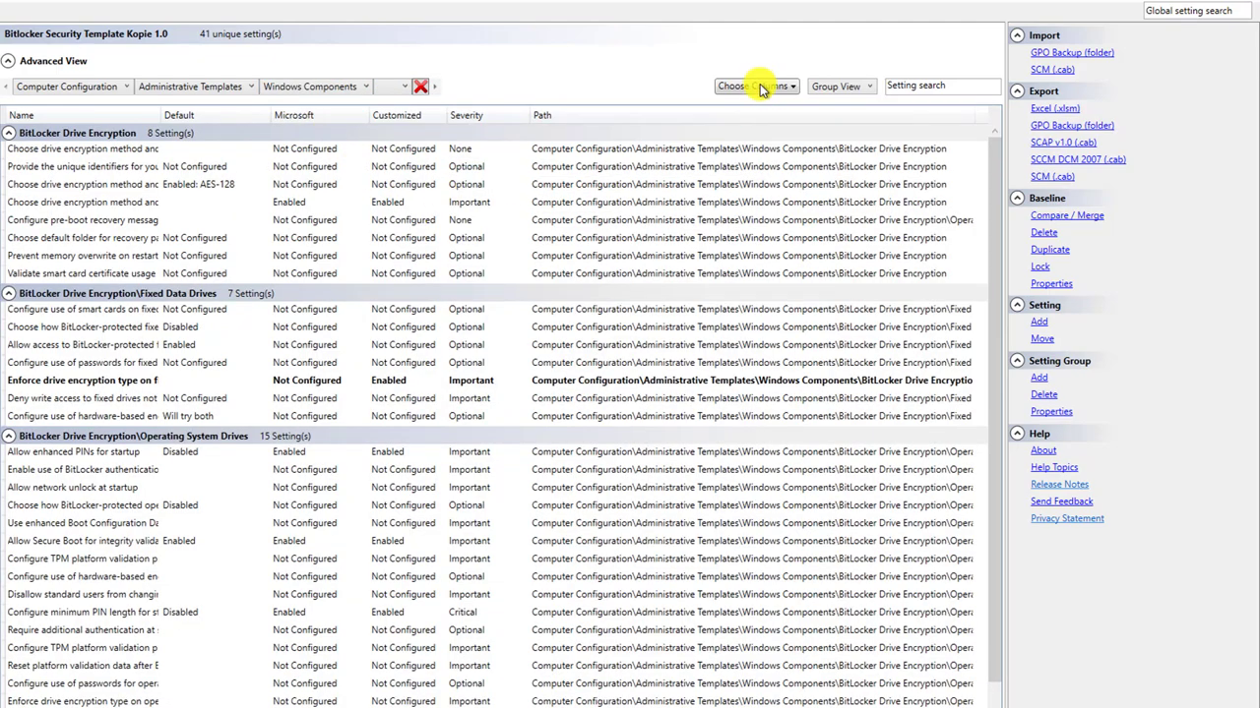
# Step: Review the available list columns, and switch the settings list to Simple View and back to Group View
pyautogui.click(757, 86)
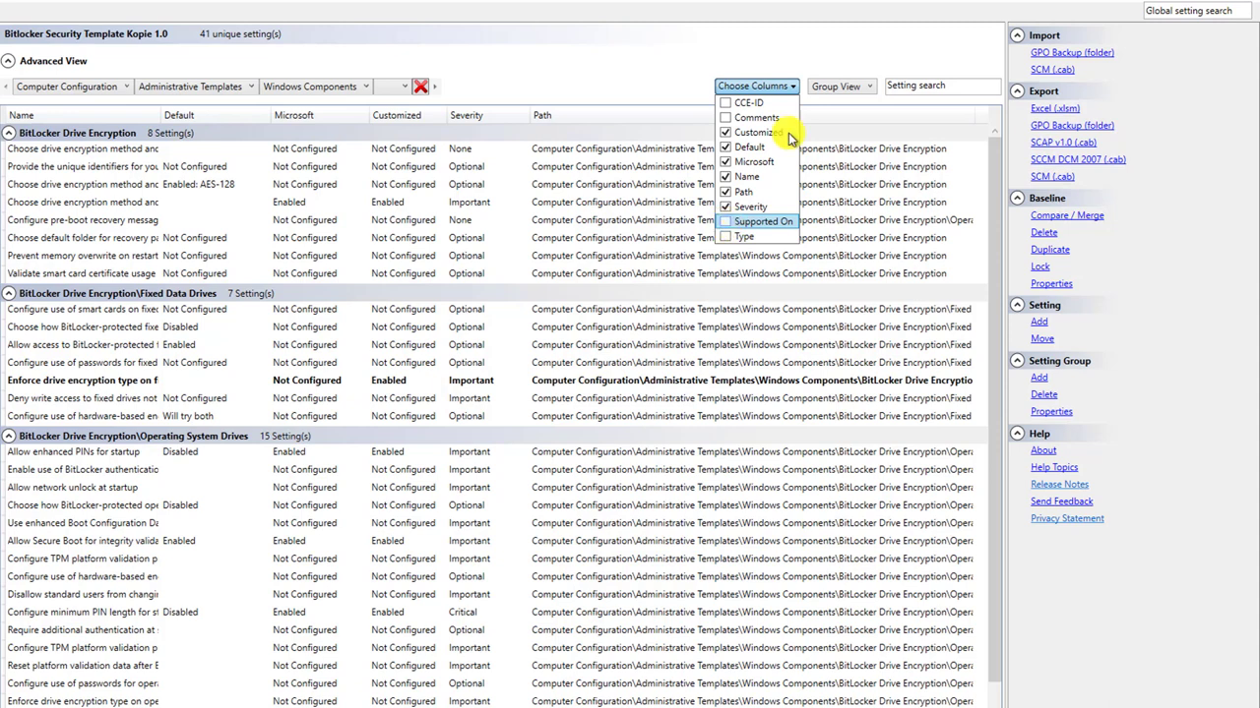
pyautogui.click(813, 47)
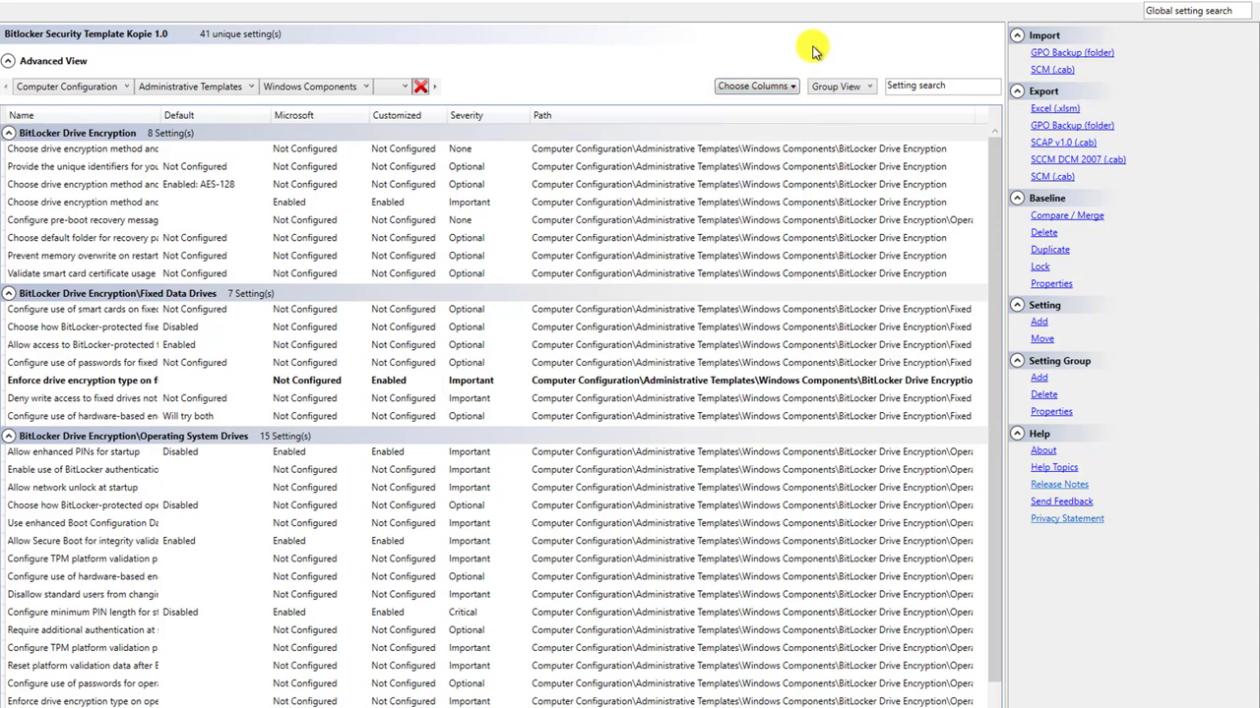
pyautogui.click(852, 88)
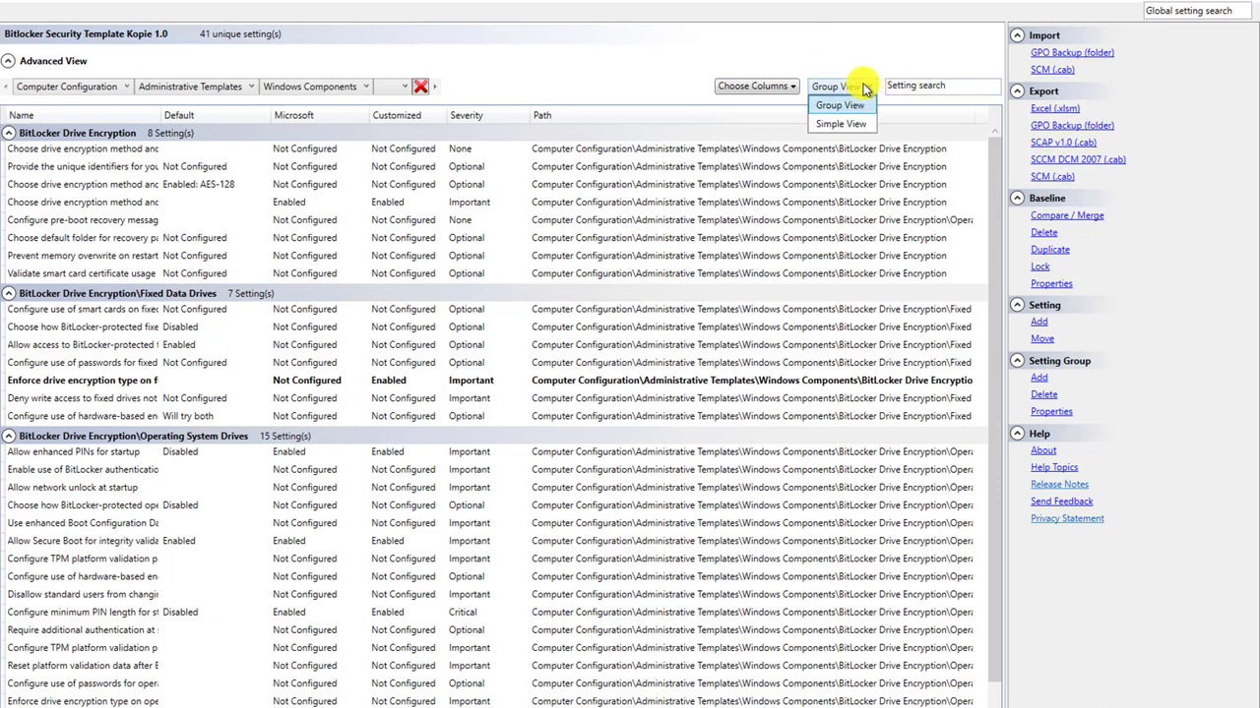
pyautogui.click(843, 125)
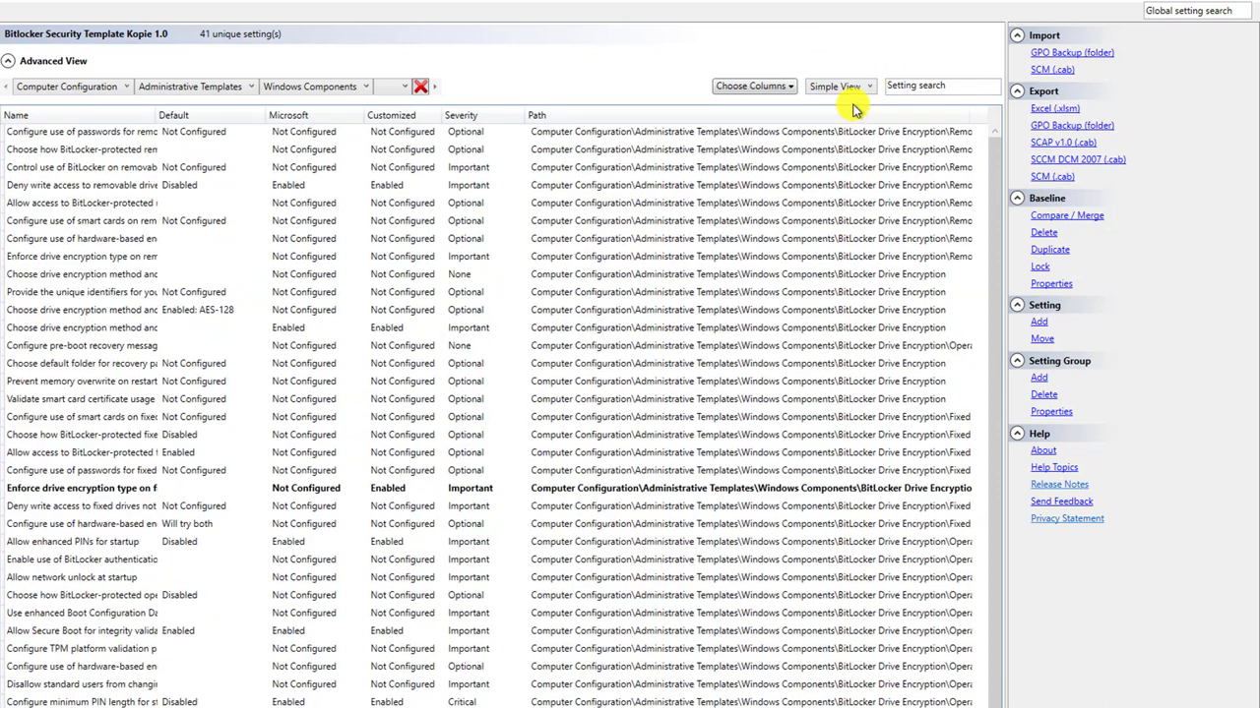
pyautogui.click(856, 89)
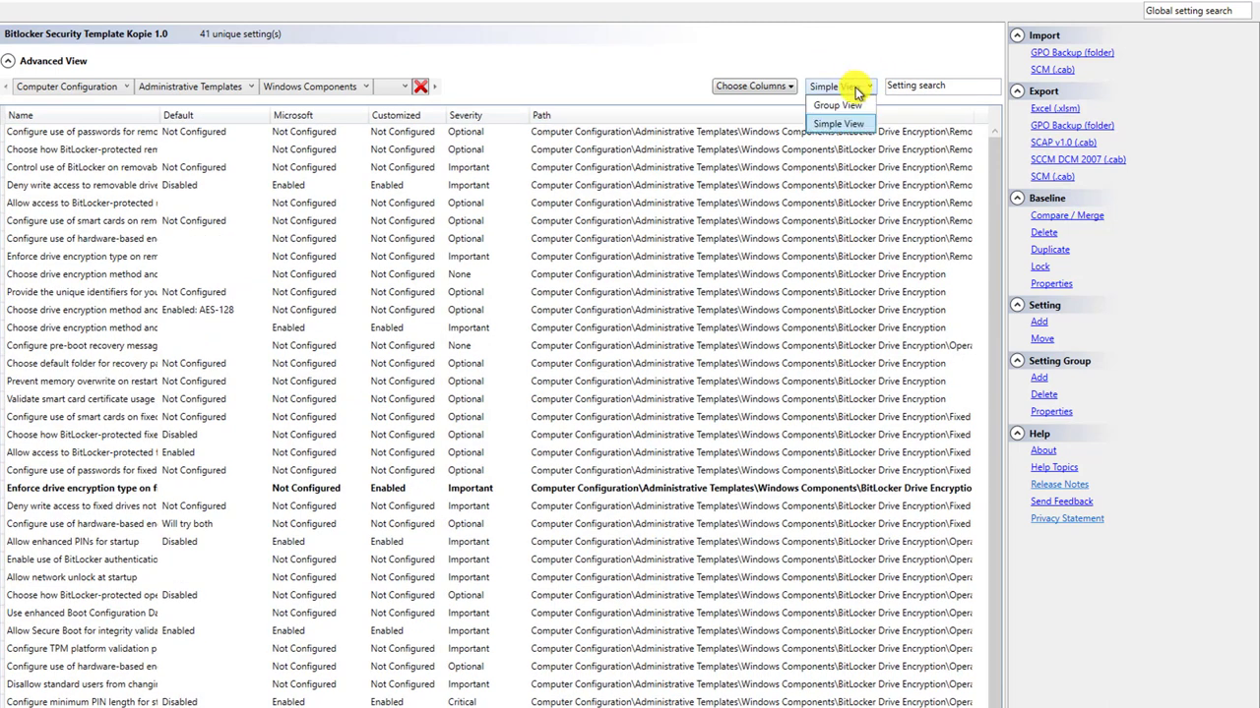
pyautogui.click(852, 112)
# Step: Search the baseline's settings for "encryption", widening the Name column to read the entries, and clear the search
pyautogui.click(948, 86)
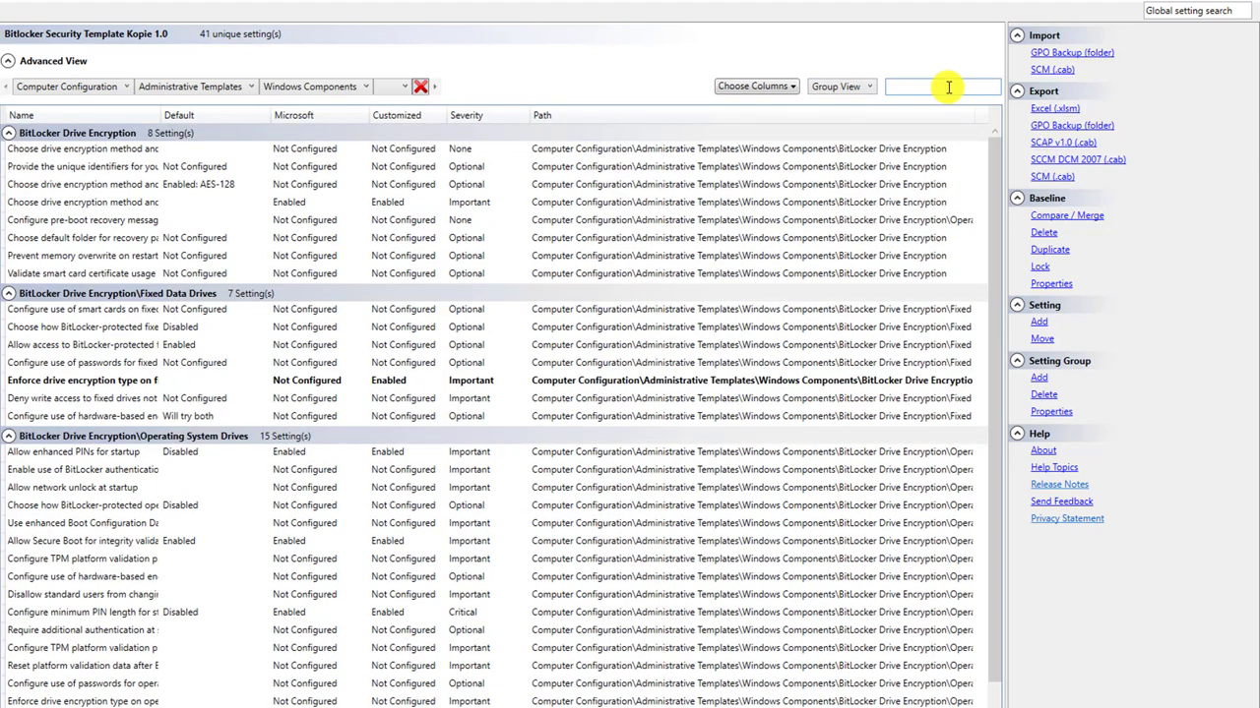
pyautogui.write('encryption')
pyautogui.press('Return')
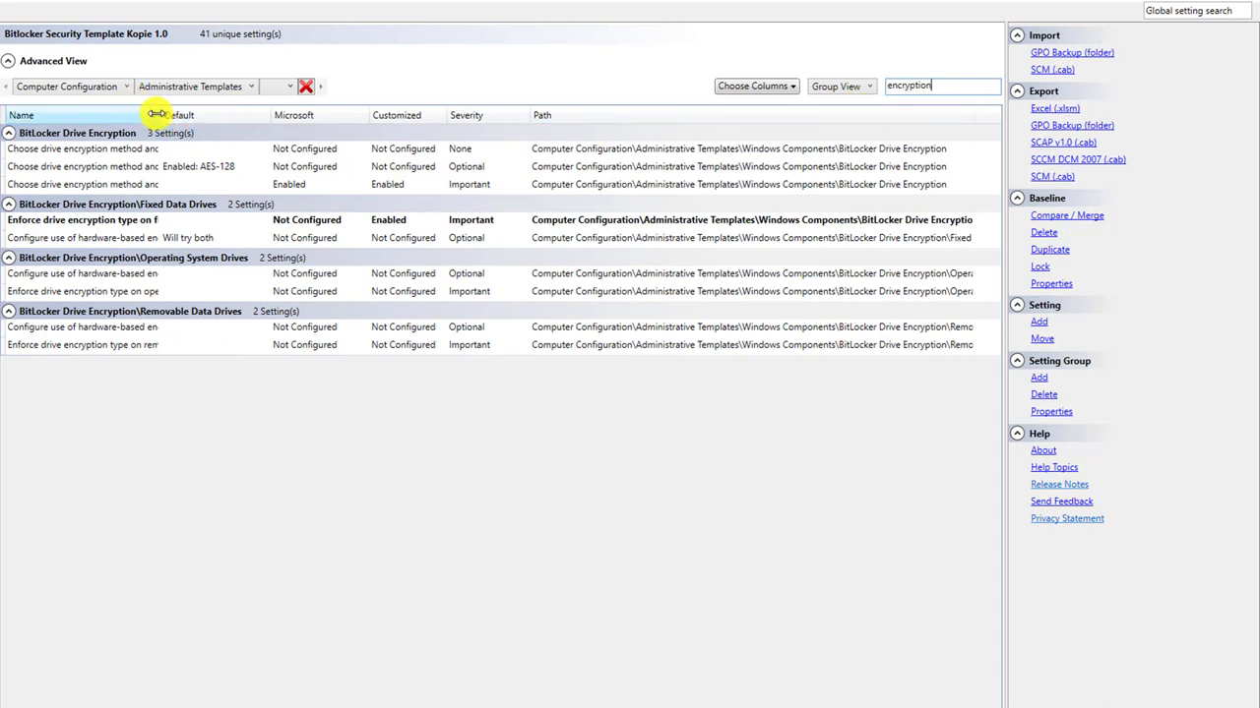
pyautogui.moveTo(156, 115); pyautogui.dragTo(227, 114)
pyautogui.hotkey('ctrl', 'a')
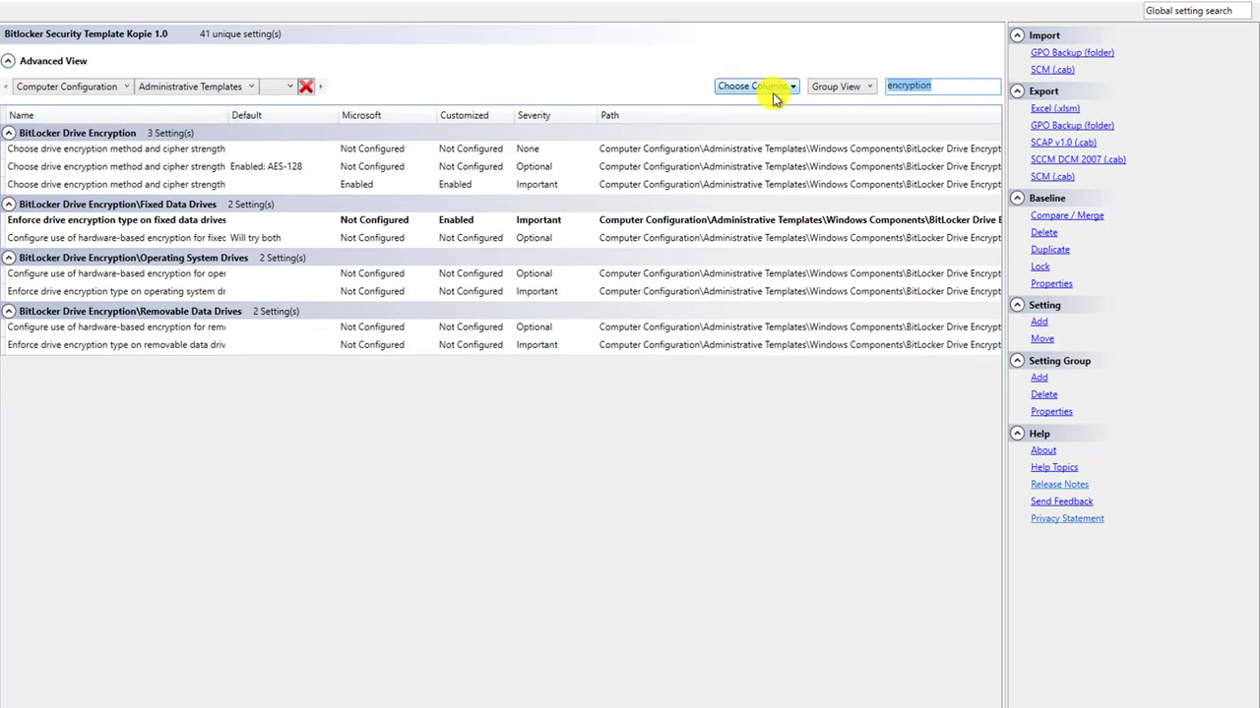
pyautogui.press('BackSpace')
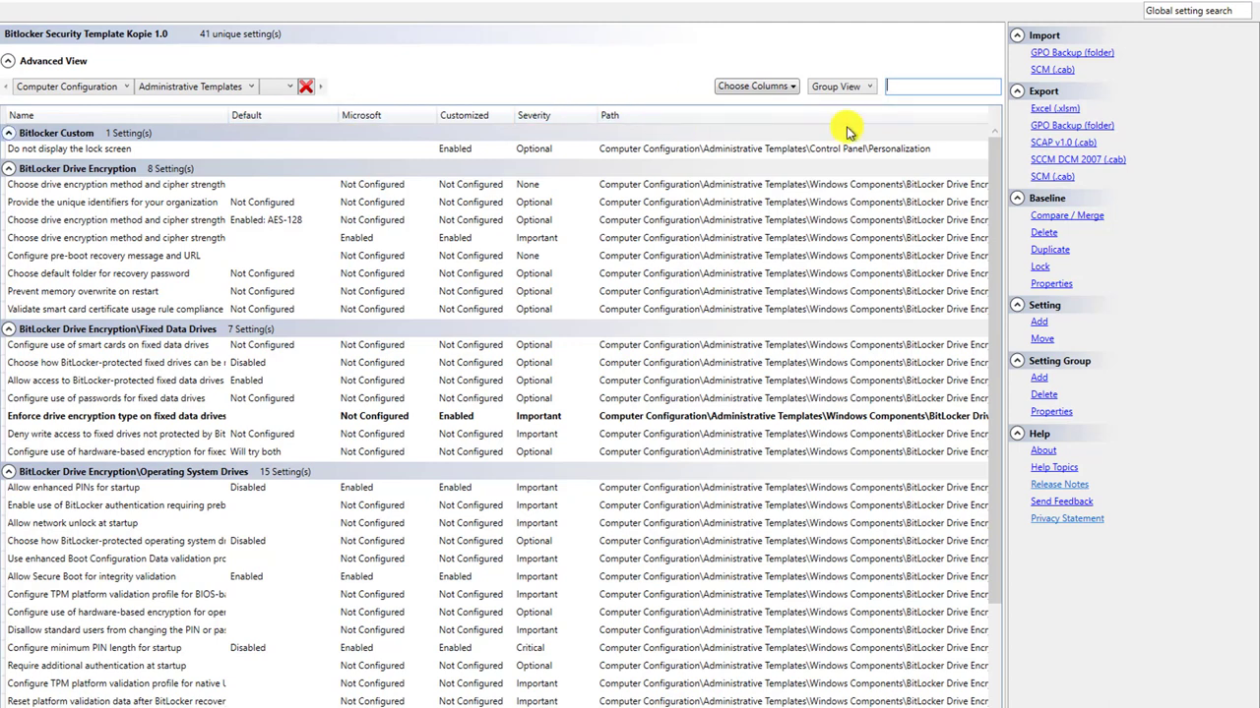
# Step: Search globally across all baselines for "encryption" and widen the Setting column of the results
pyautogui.click(1209, 14)
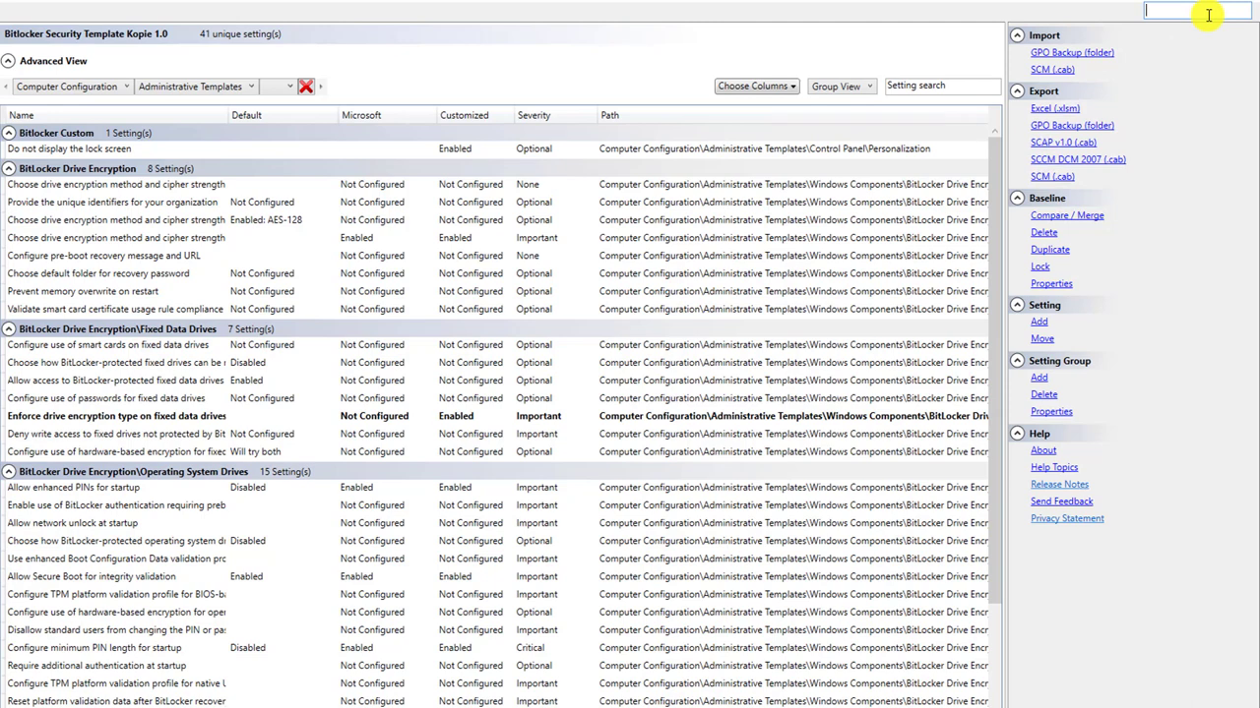
pyautogui.write('encryption')
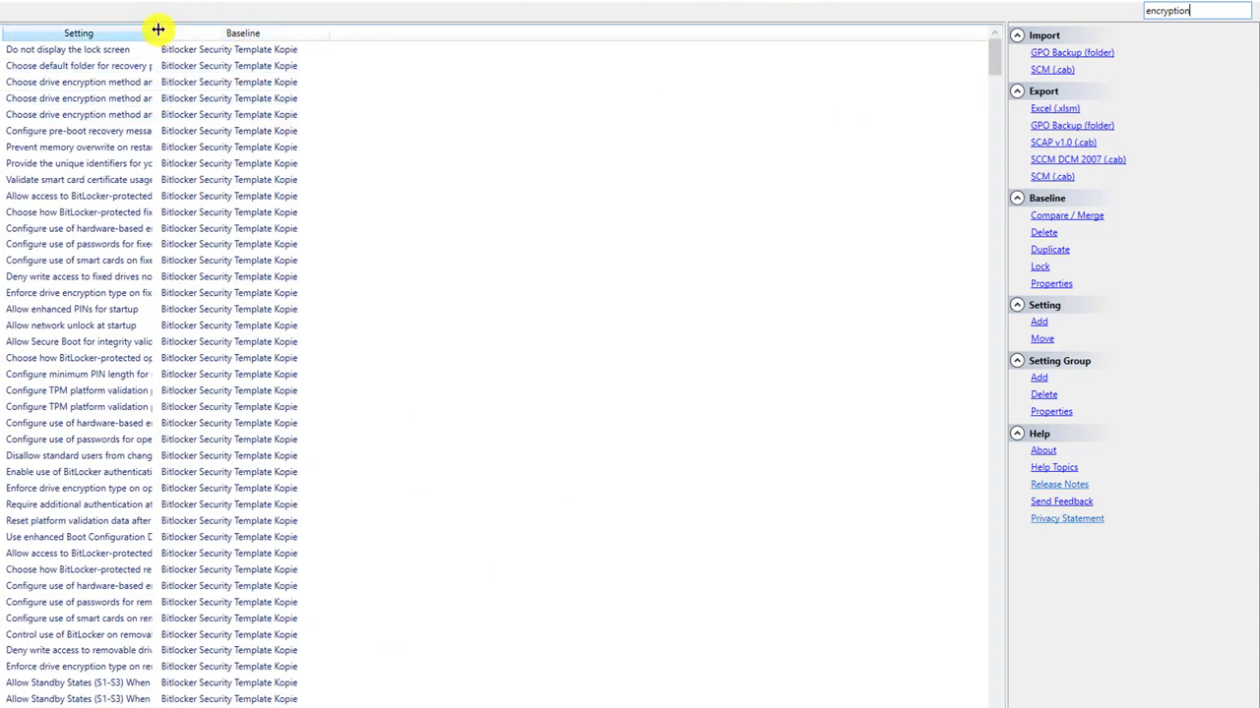
pyautogui.moveTo(159, 29); pyautogui.dragTo(507, 30)
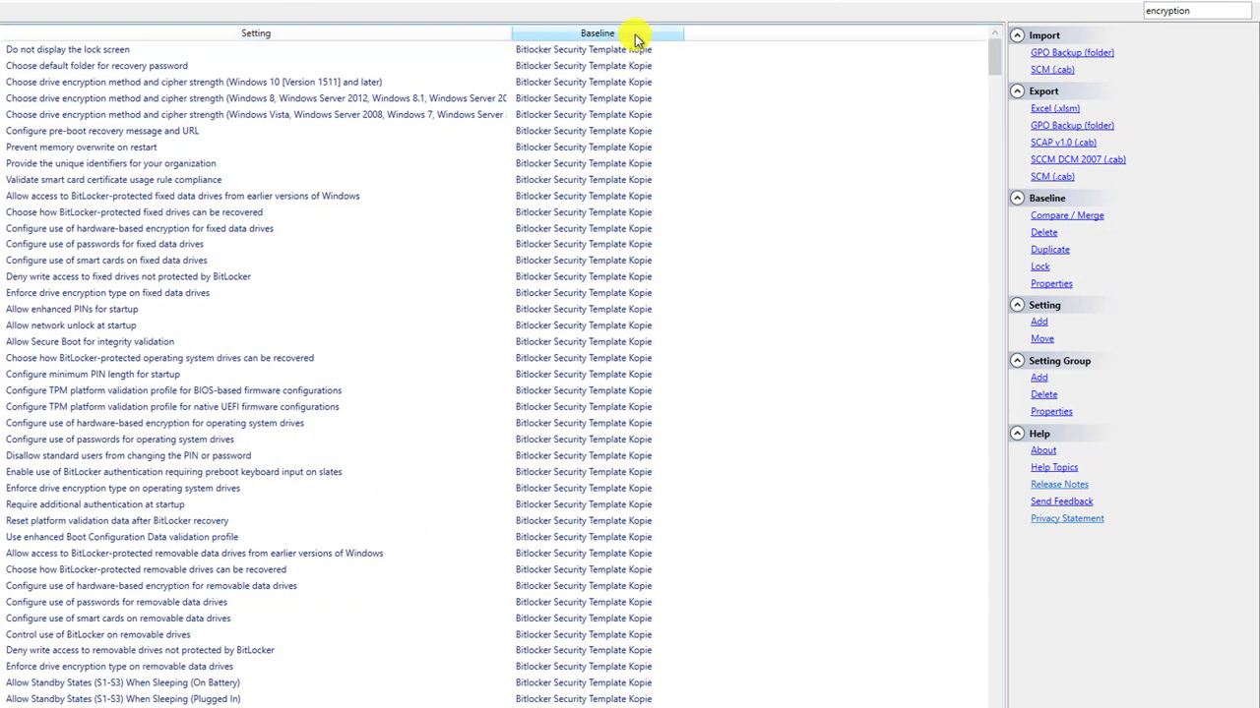
pyautogui.click(138, 83)
pyautogui.click(147, 178)
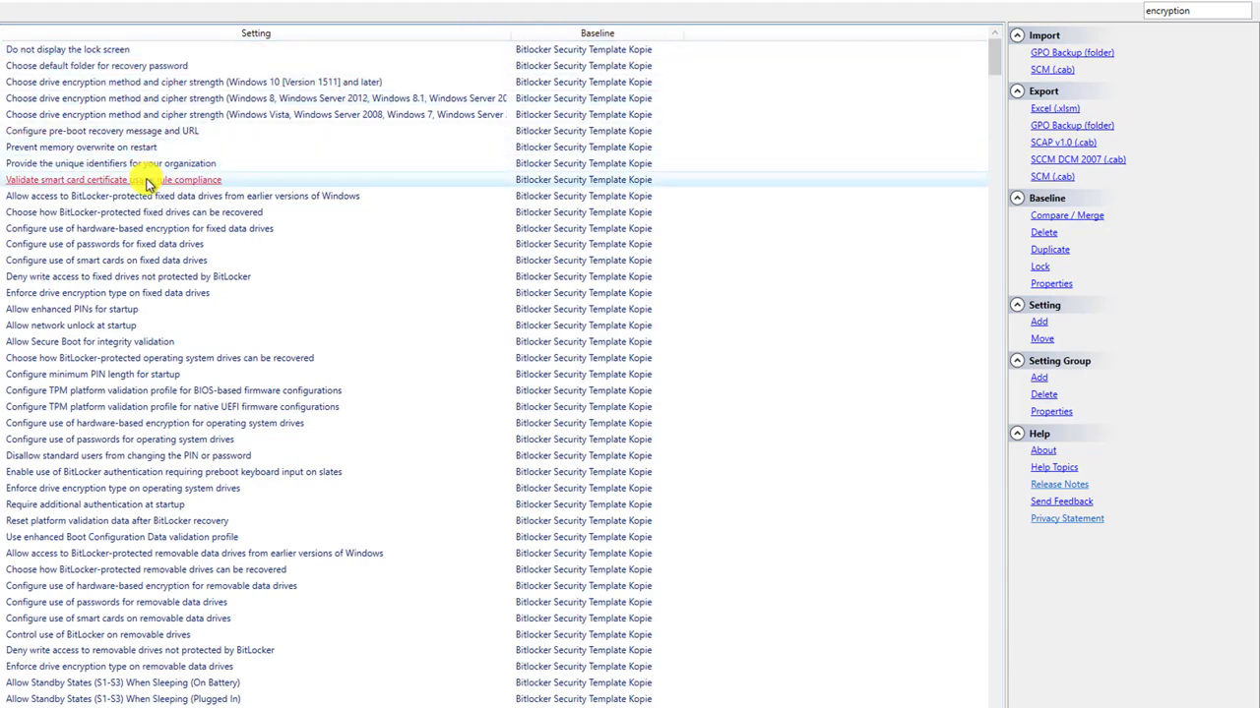
# Step: Browse the global search results and open the Office2013 User Security baseline from its "Disable password to open UI" entry
pyautogui.scroll(-3, 162, 182)
pyautogui.scroll(-15, 160, 185)
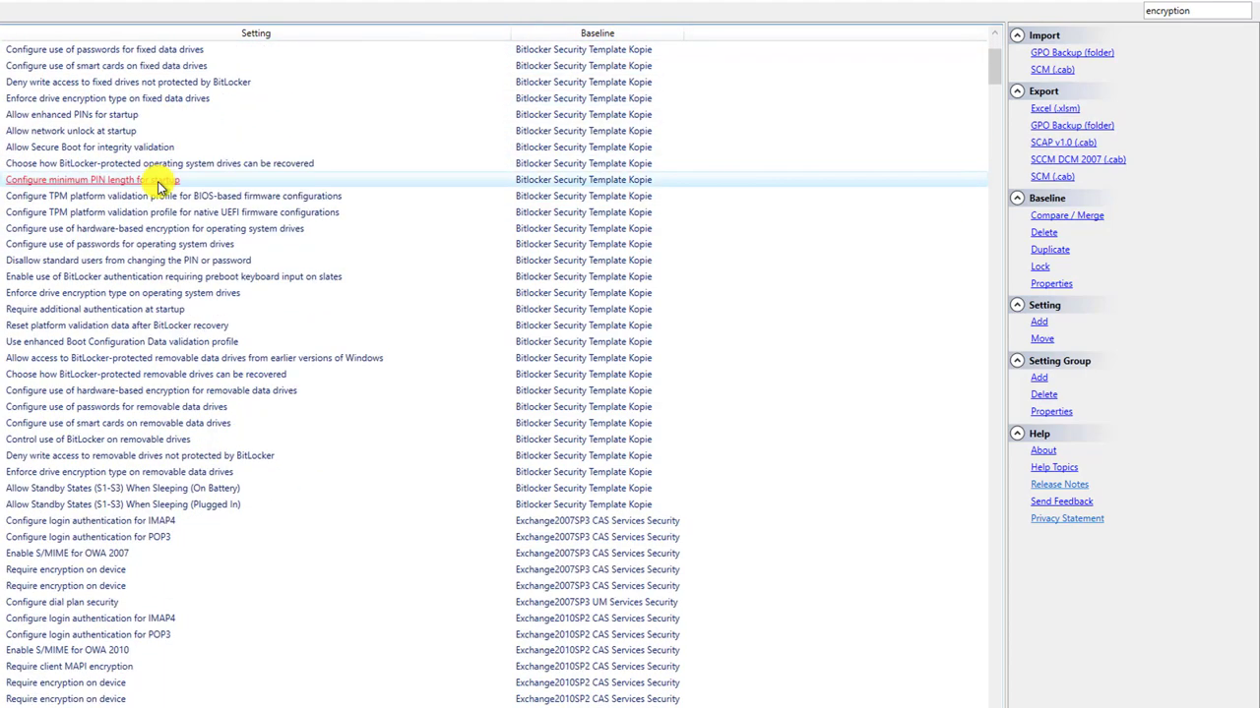
pyautogui.scroll(-6, 158, 190)
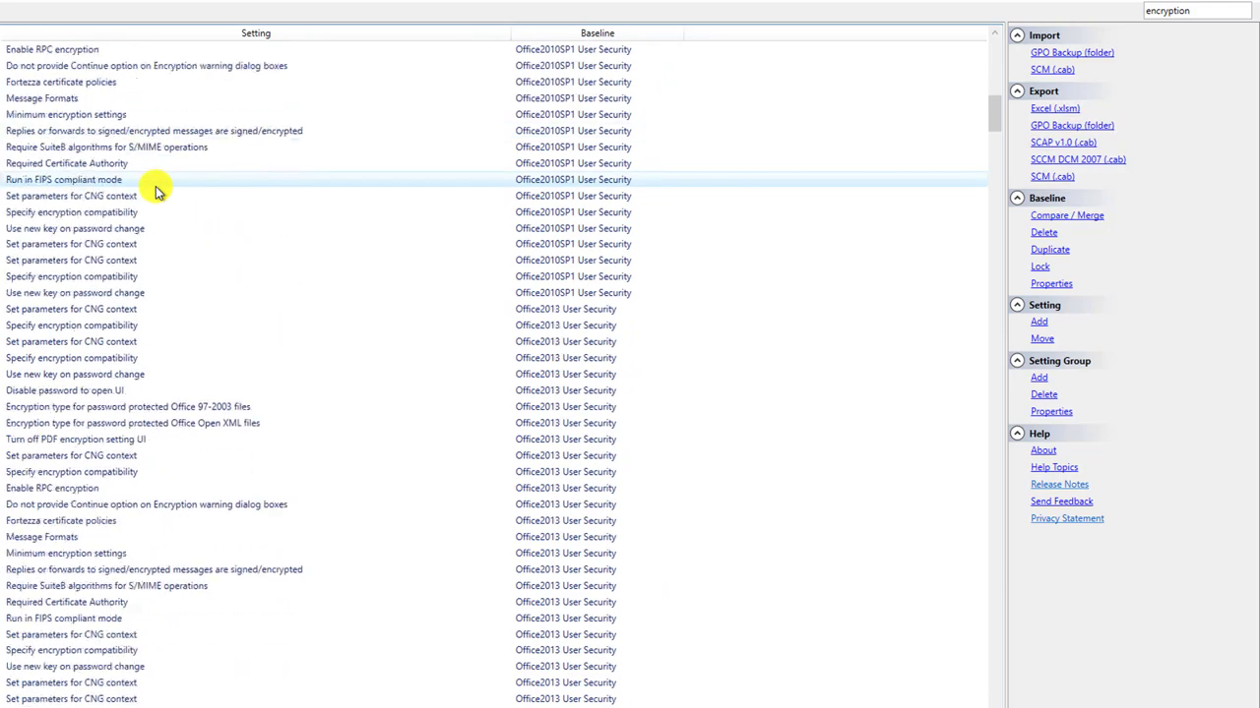
pyautogui.click(84, 394)
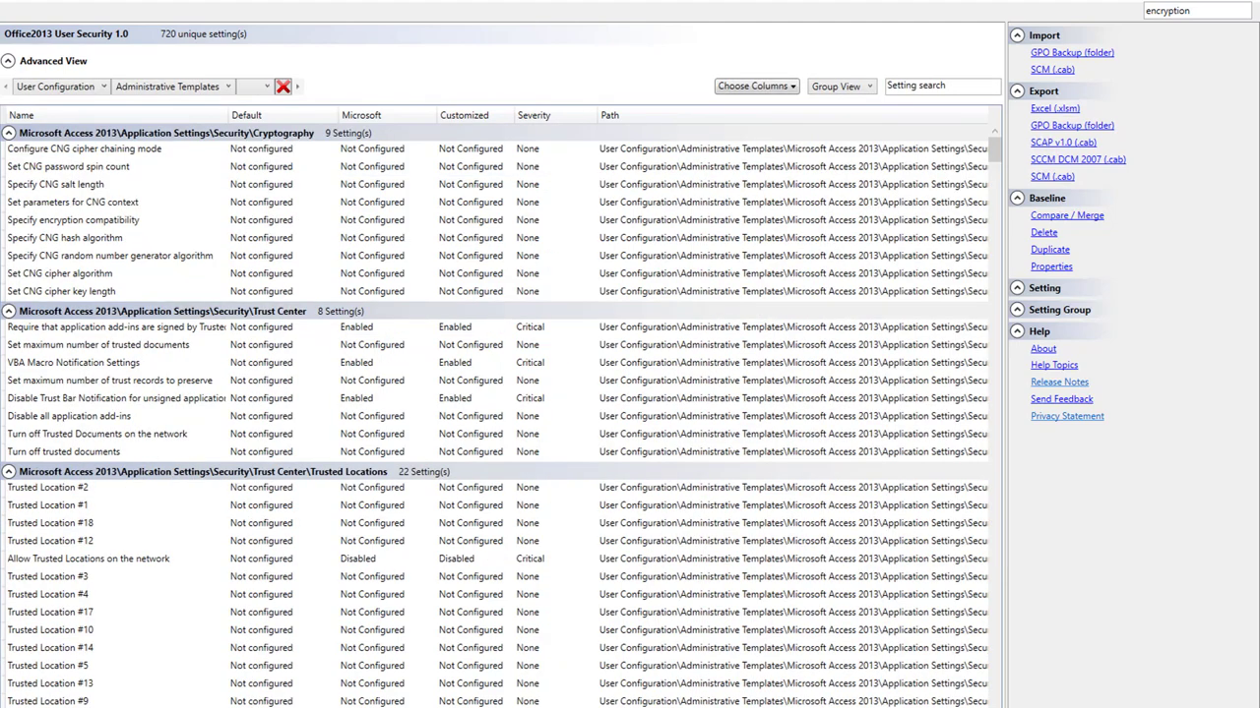
pyautogui.press('Return')
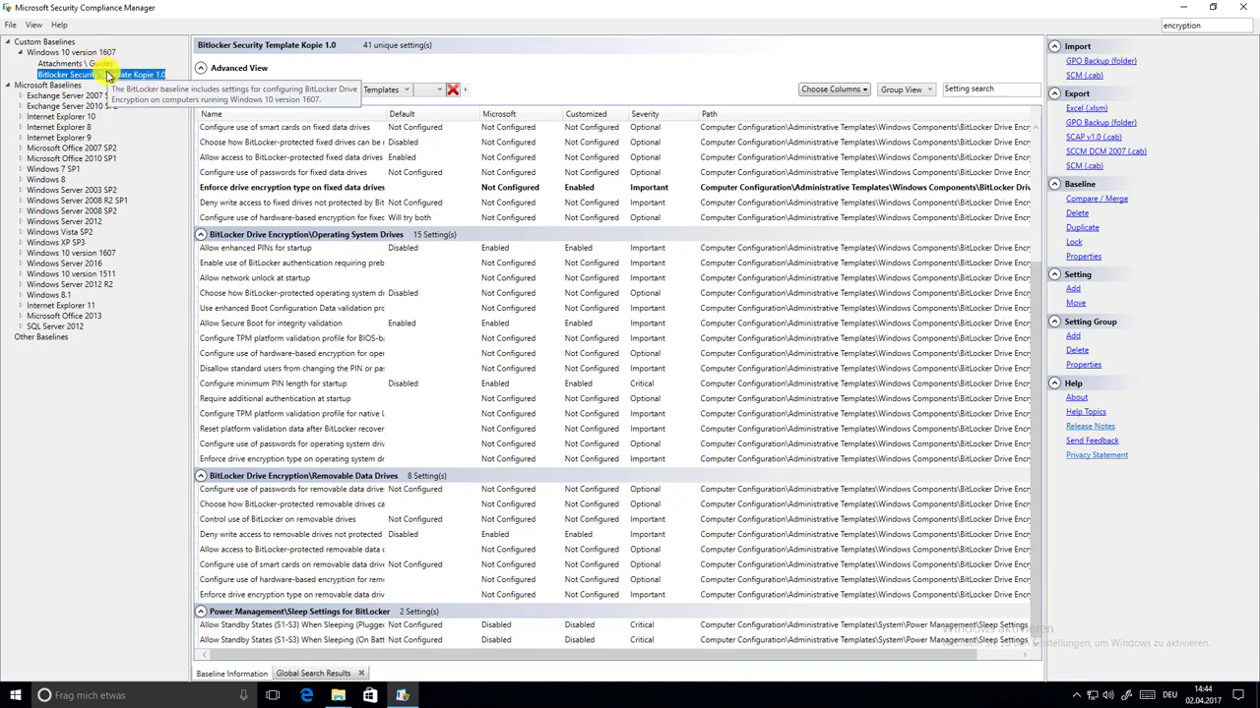
# Step: Export the Bitlocker Security Template Kopie baseline as a GPO backup into a new folder named ScExport inside C:\SCM Import
pyautogui.click(1087, 123)
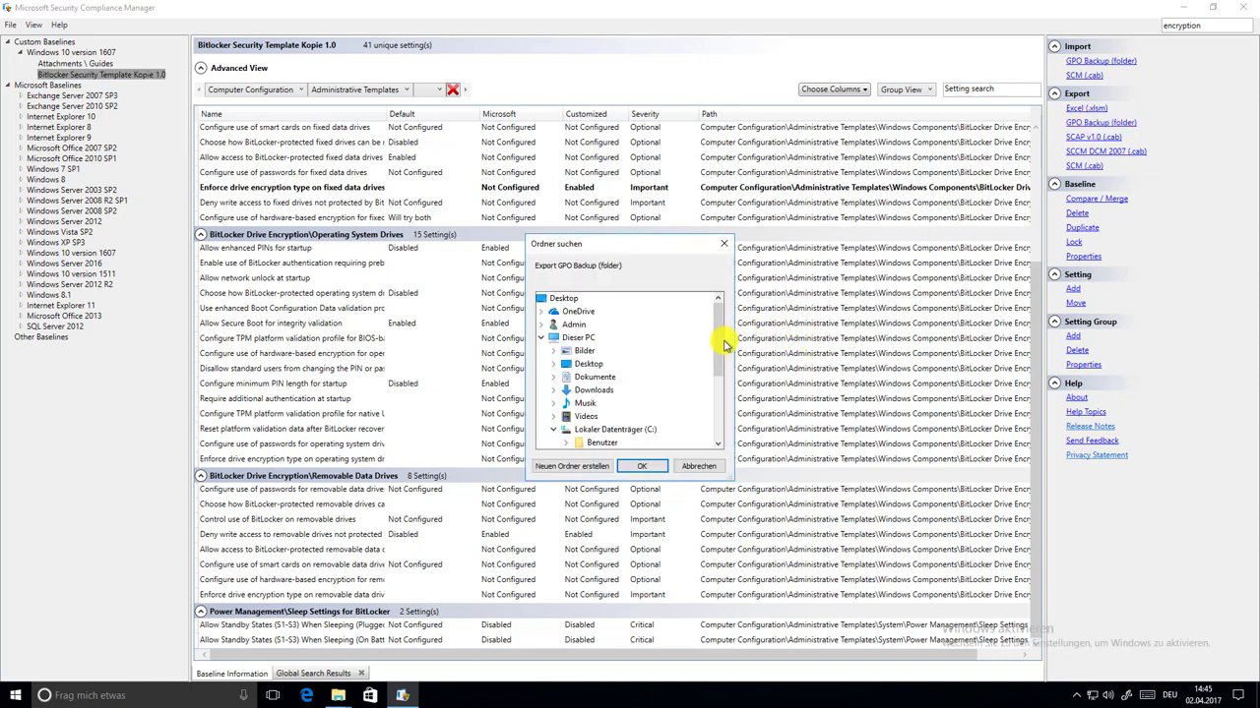
pyautogui.moveTo(723, 345); pyautogui.dragTo(719, 394)
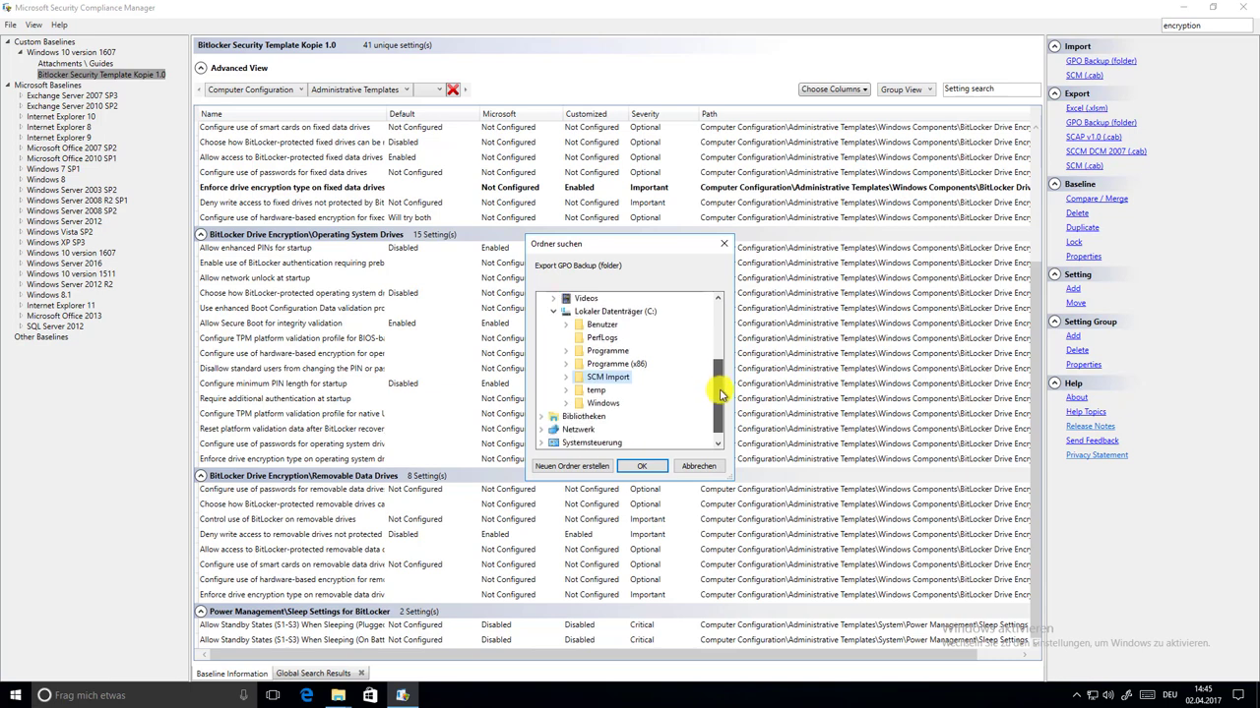
pyautogui.click(574, 469)
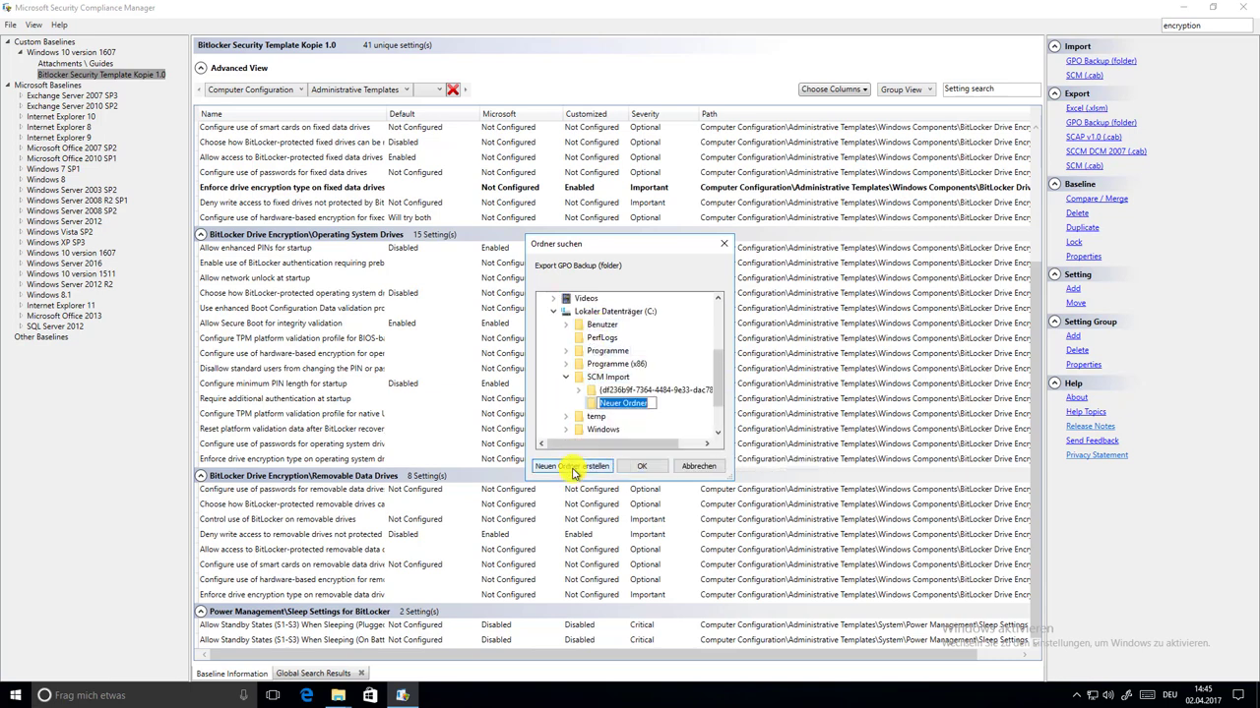
pyautogui.write('SCExpor')
pyautogui.press('Delete')
pyautogui.write('c')
pyautogui.press('Return')
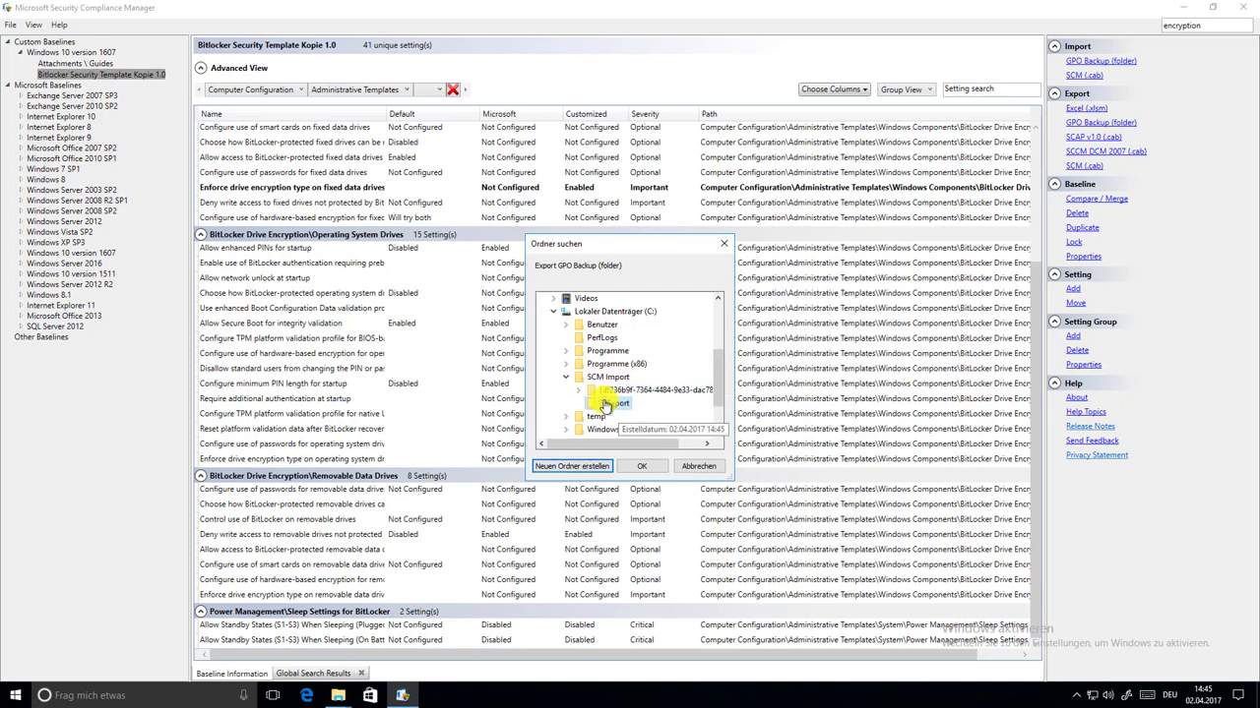
pyautogui.click(642, 464)
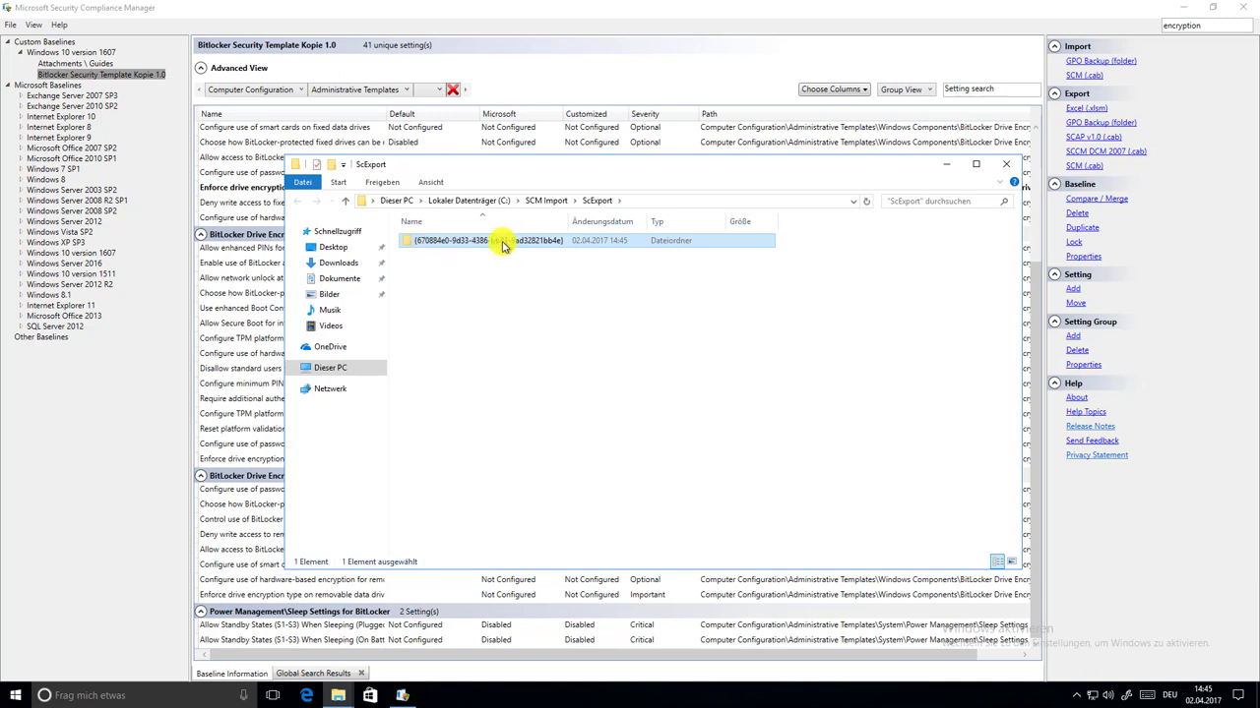
# Step: Open the Group Policy Management console by running gpmc.msc and reposition its window
pyautogui.click(15, 696)
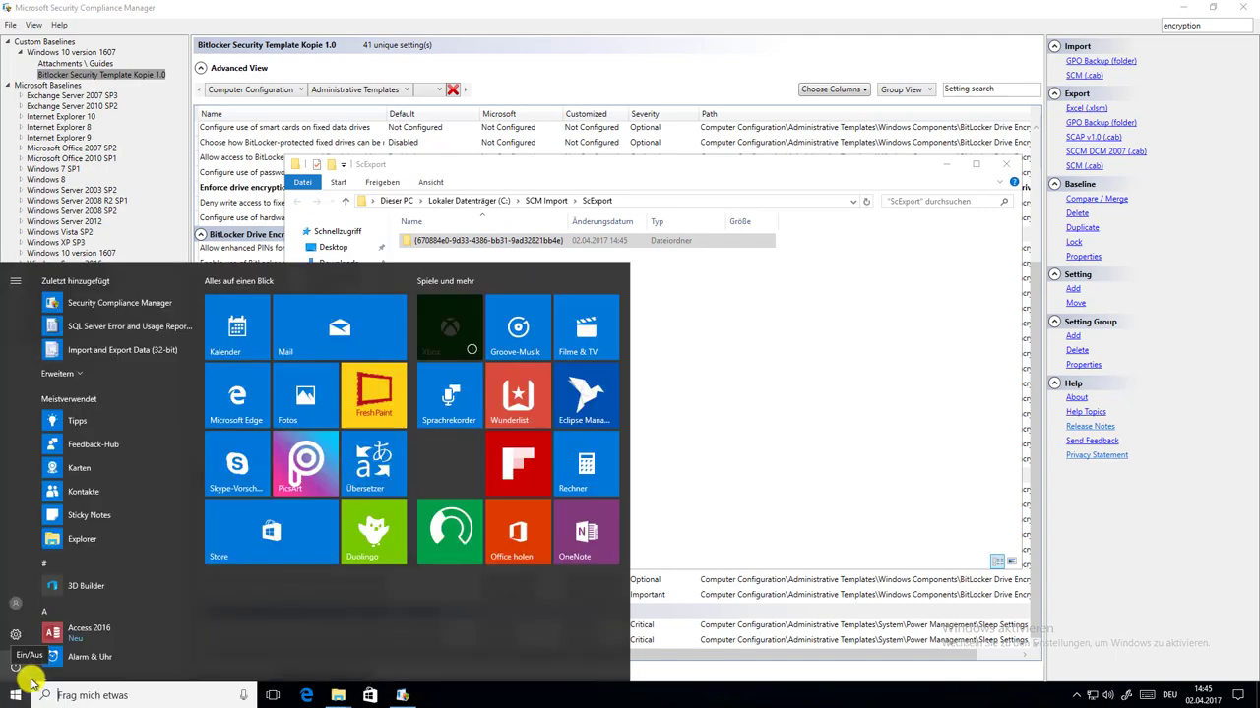
pyautogui.write('gpmc.msc')
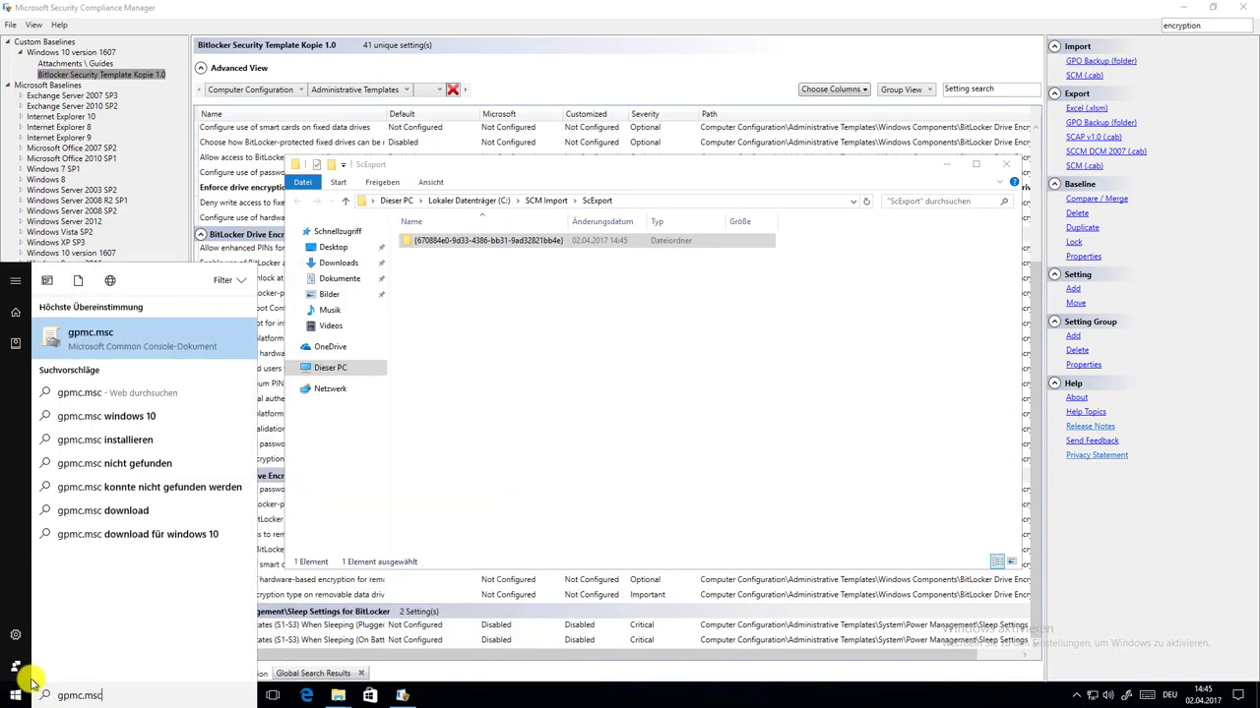
pyautogui.press('Return')
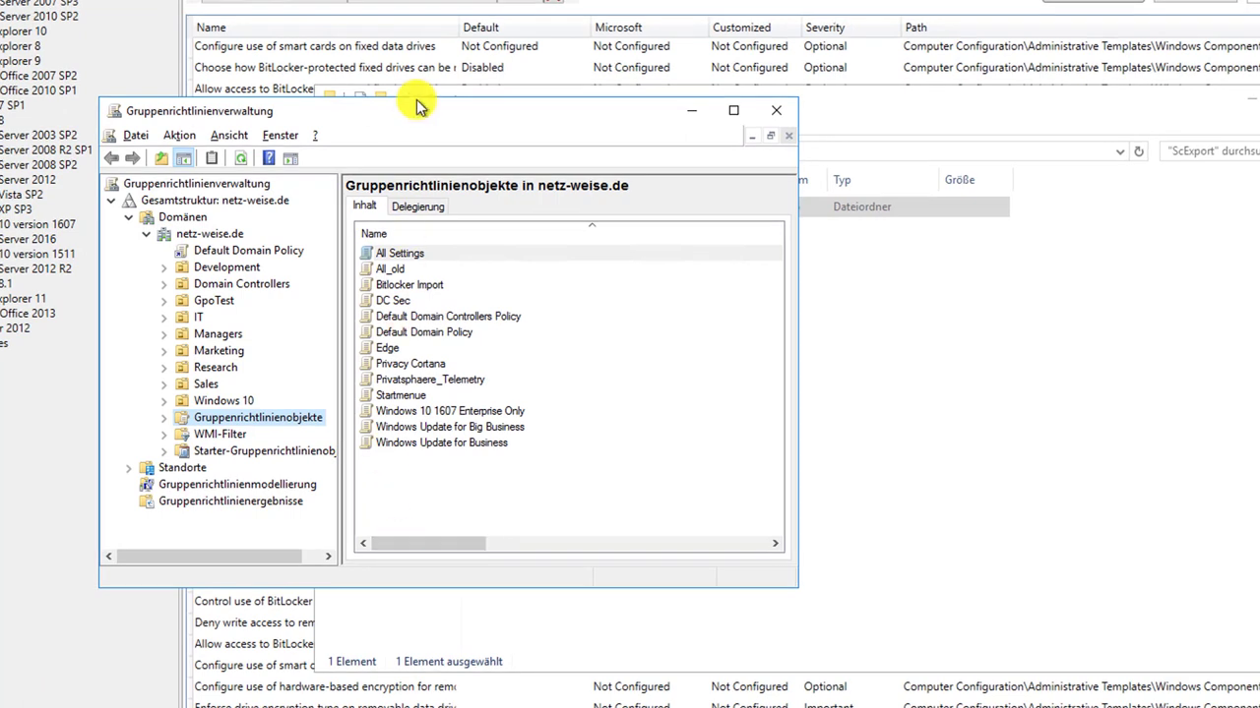
pyautogui.moveTo(467, 118); pyautogui.dragTo(508, 81)
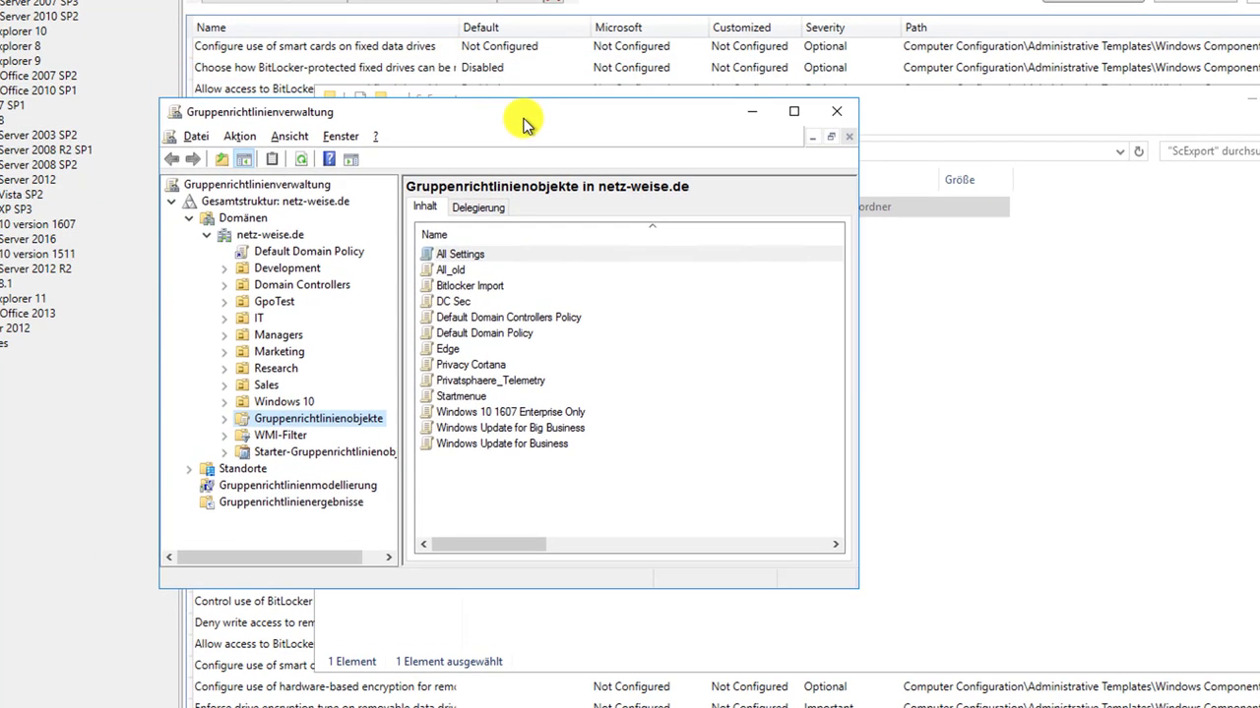
# Step: Create a new group policy object named "Security Bitlocker Settings" under Gruppenrichtlinienobjekte in the netz-weise.de domain
pyautogui.rightClick(267, 421)
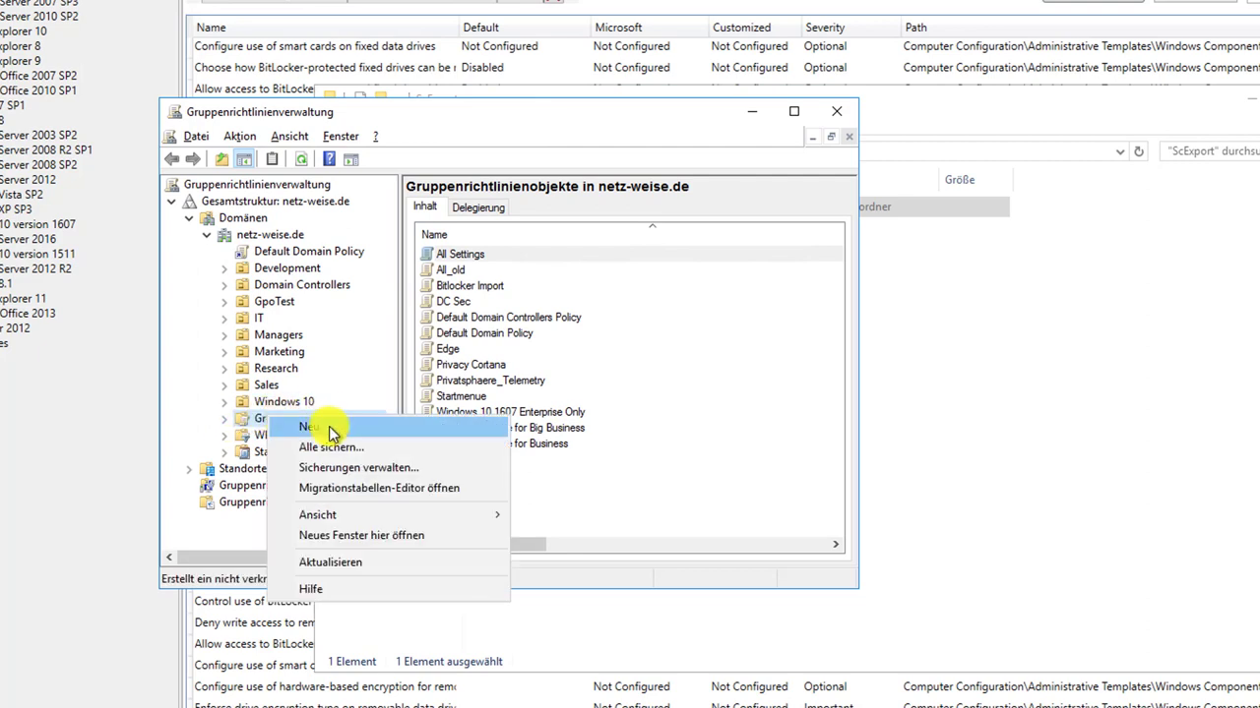
pyautogui.click(313, 427)
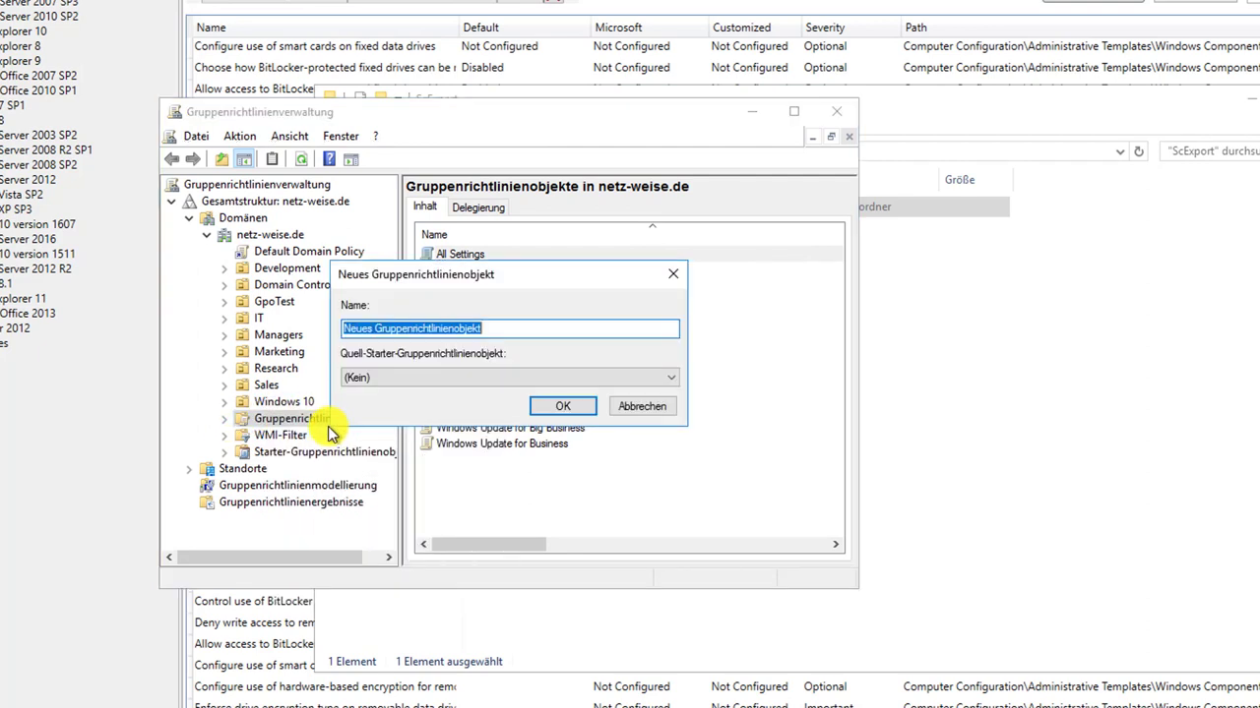
pyautogui.write('Bitlocker Settings')
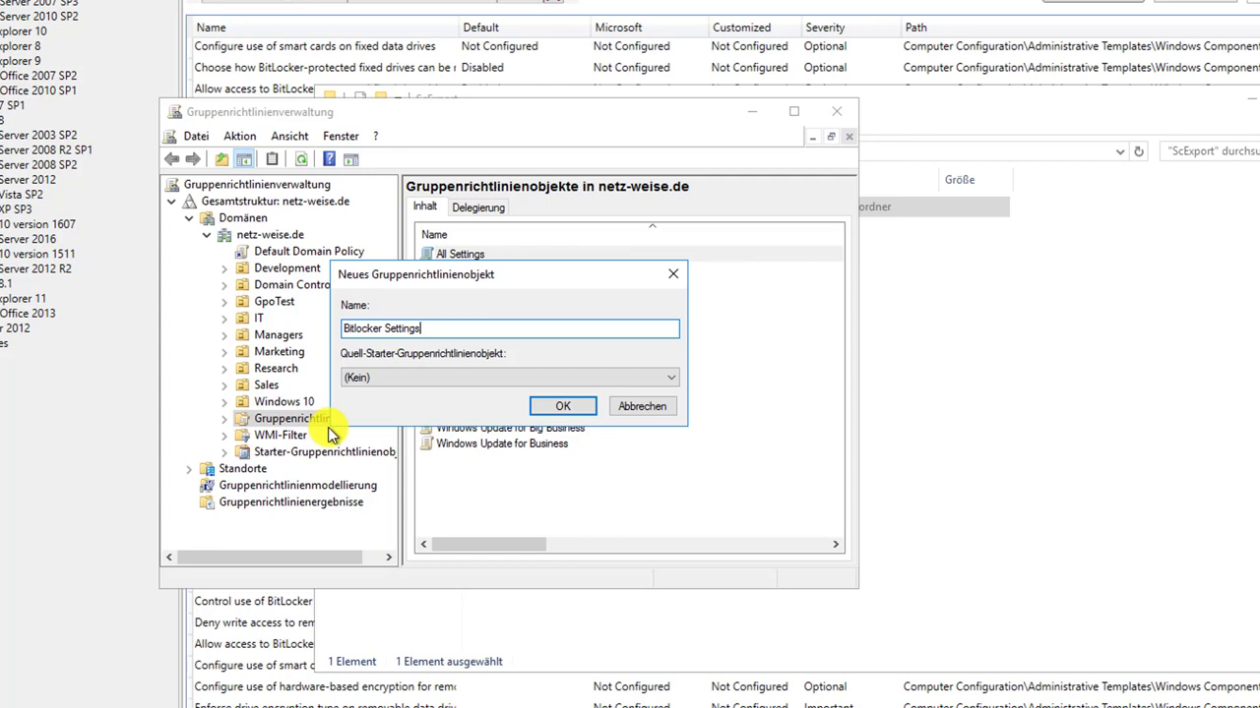
pyautogui.write('Security')
pyautogui.click(562, 405)
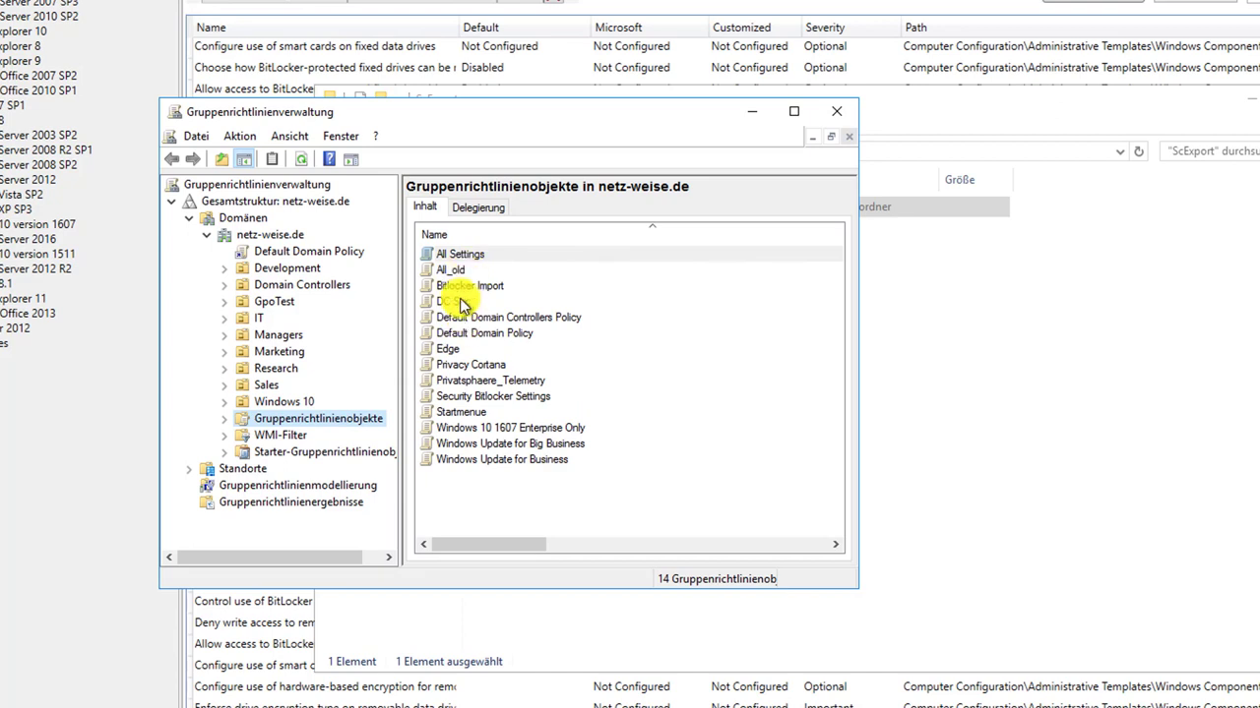
# Step: Start importing settings into the Security Bitlocker Settings GPO, with C:\SCM Import\ScExport as the backup folder
pyautogui.click(454, 397)
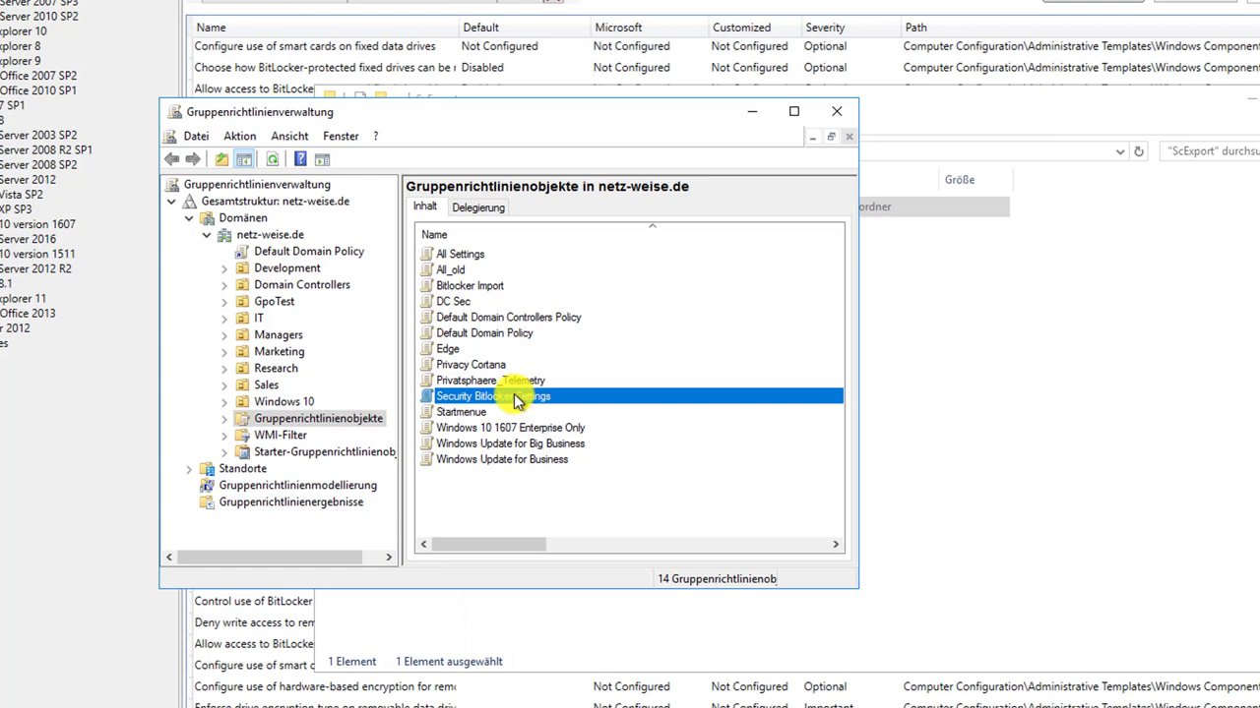
pyautogui.rightClick(513, 393)
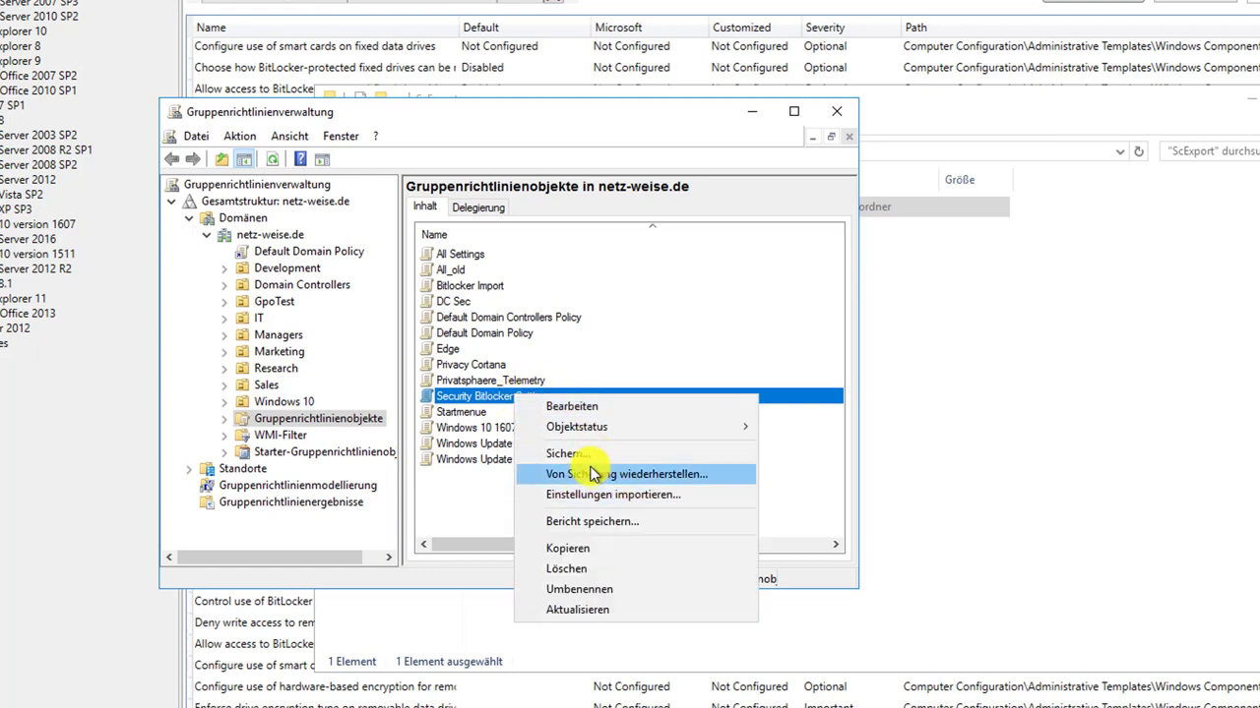
pyautogui.click(621, 496)
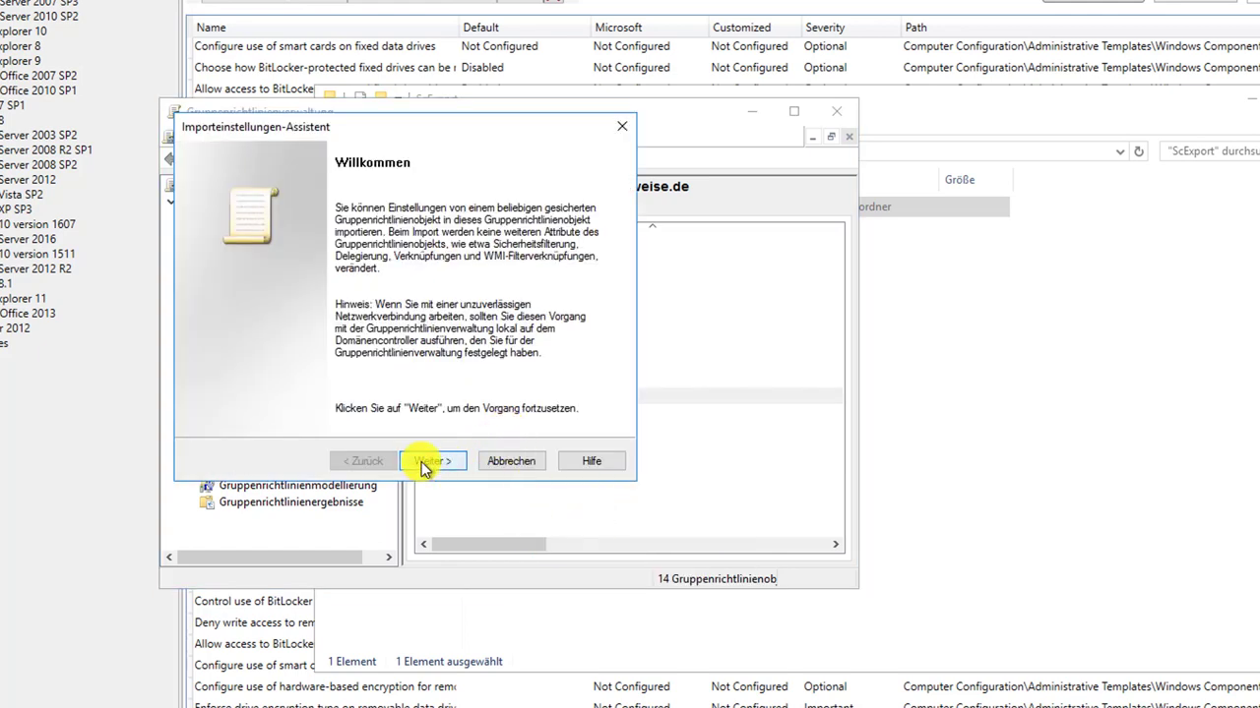
pyautogui.click(425, 539)
pyautogui.click(438, 462)
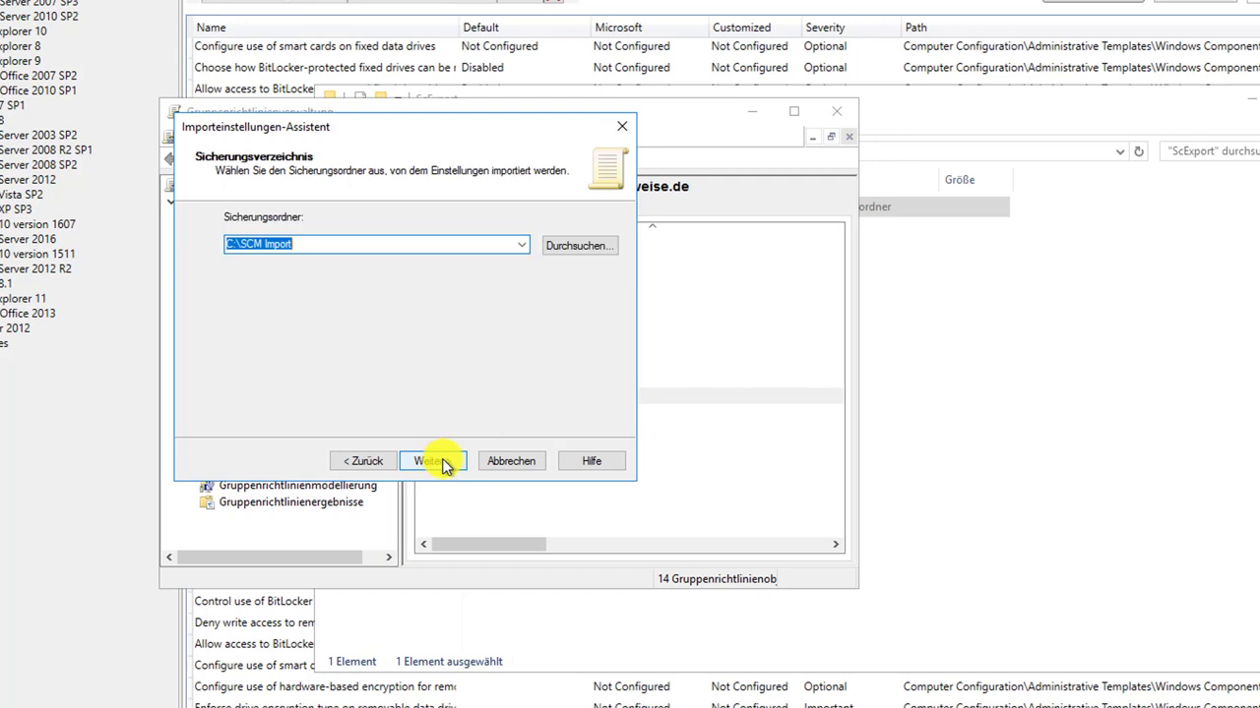
pyautogui.click(577, 246)
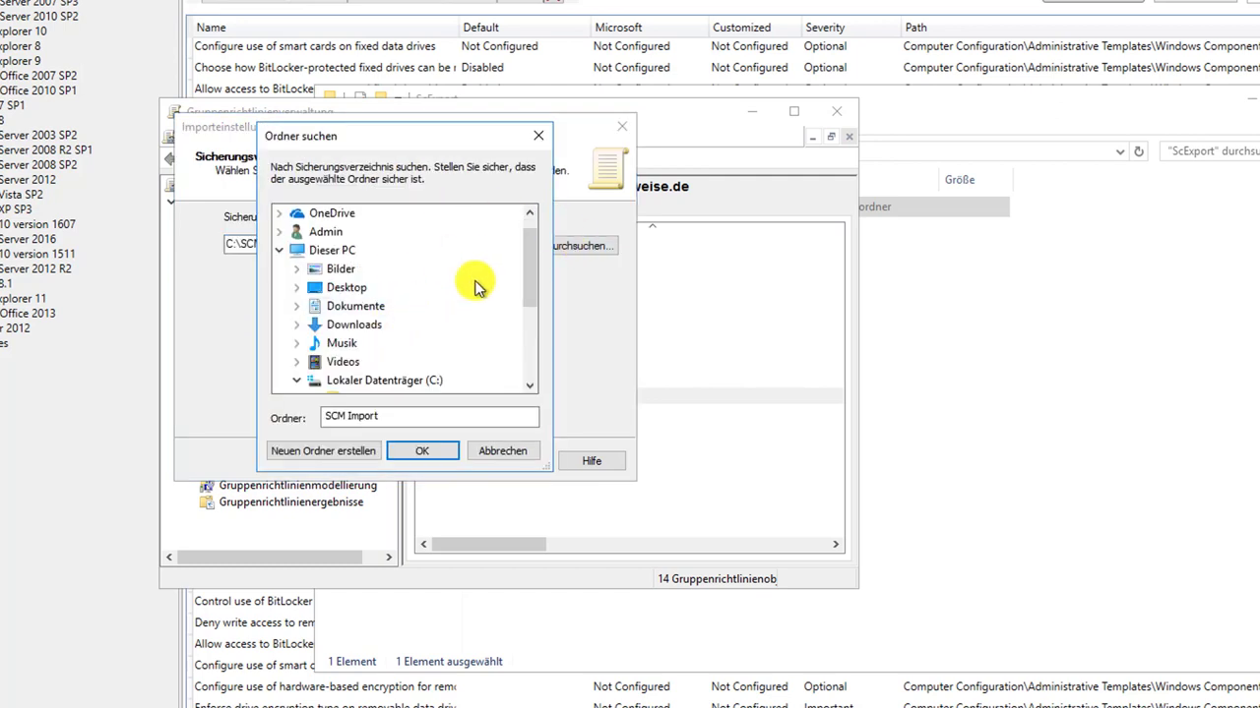
pyautogui.moveTo(533, 260); pyautogui.dragTo(536, 344)
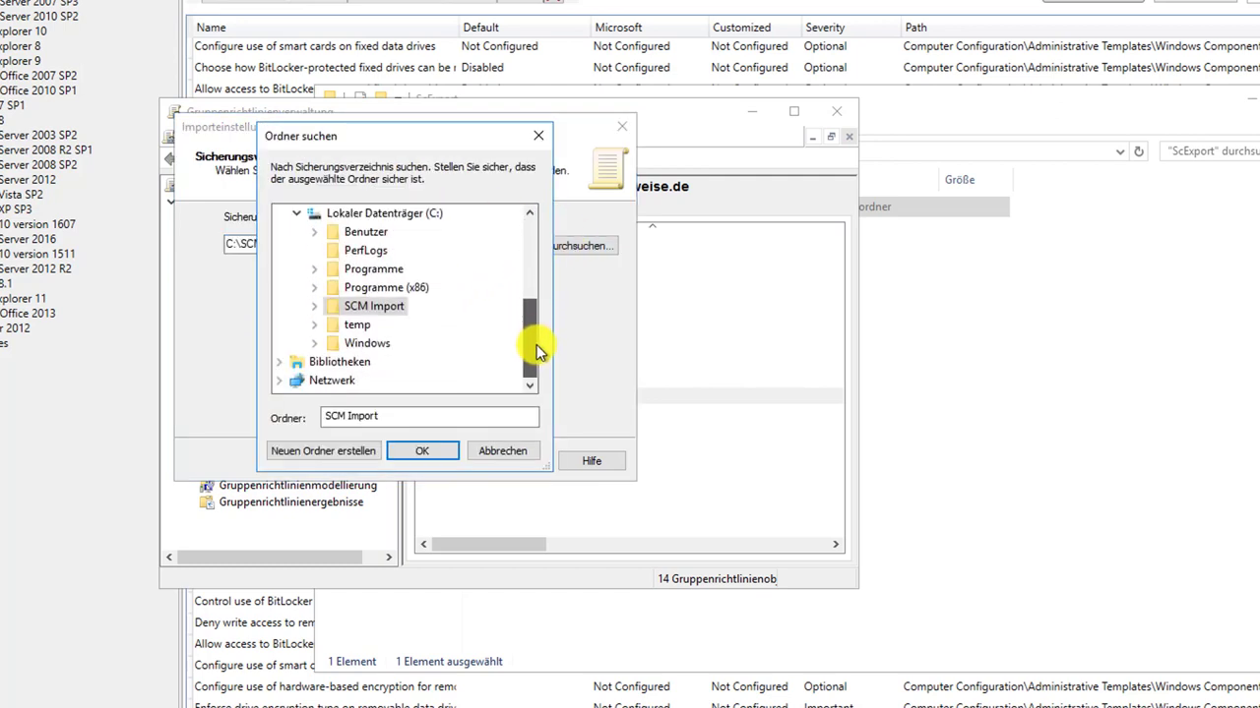
pyautogui.click(315, 306)
pyautogui.click(374, 325)
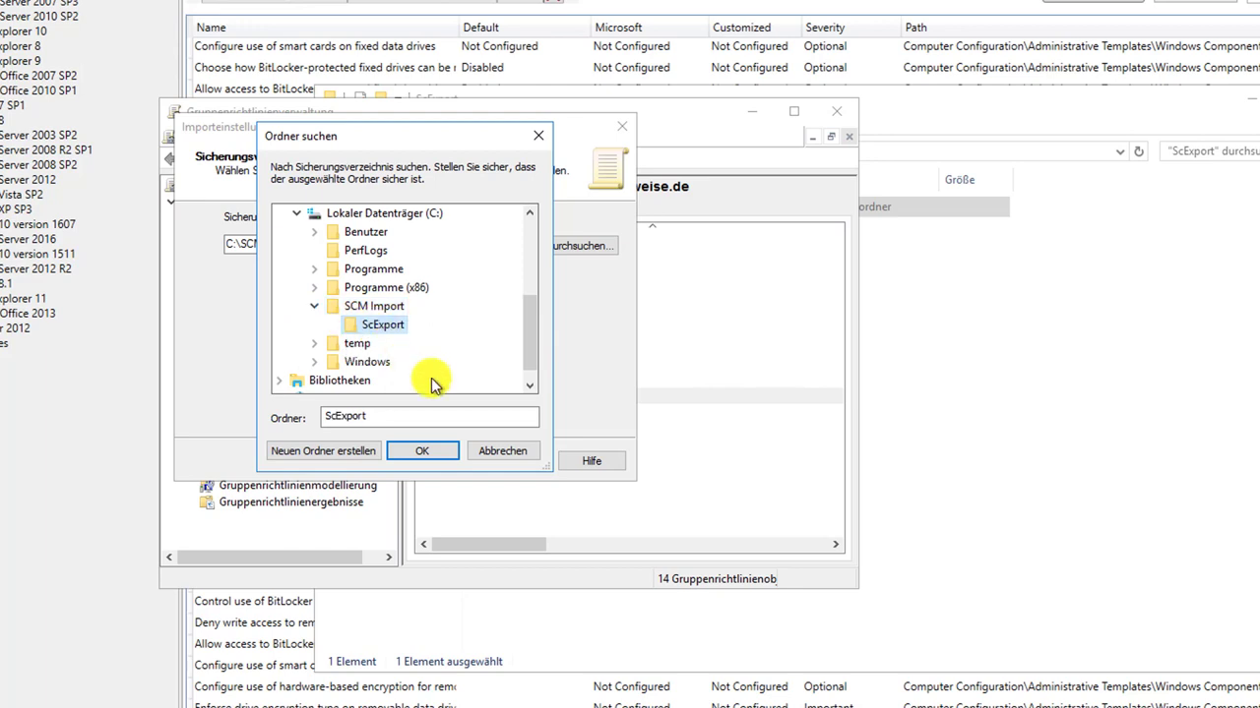
pyautogui.click(423, 451)
pyautogui.click(433, 461)
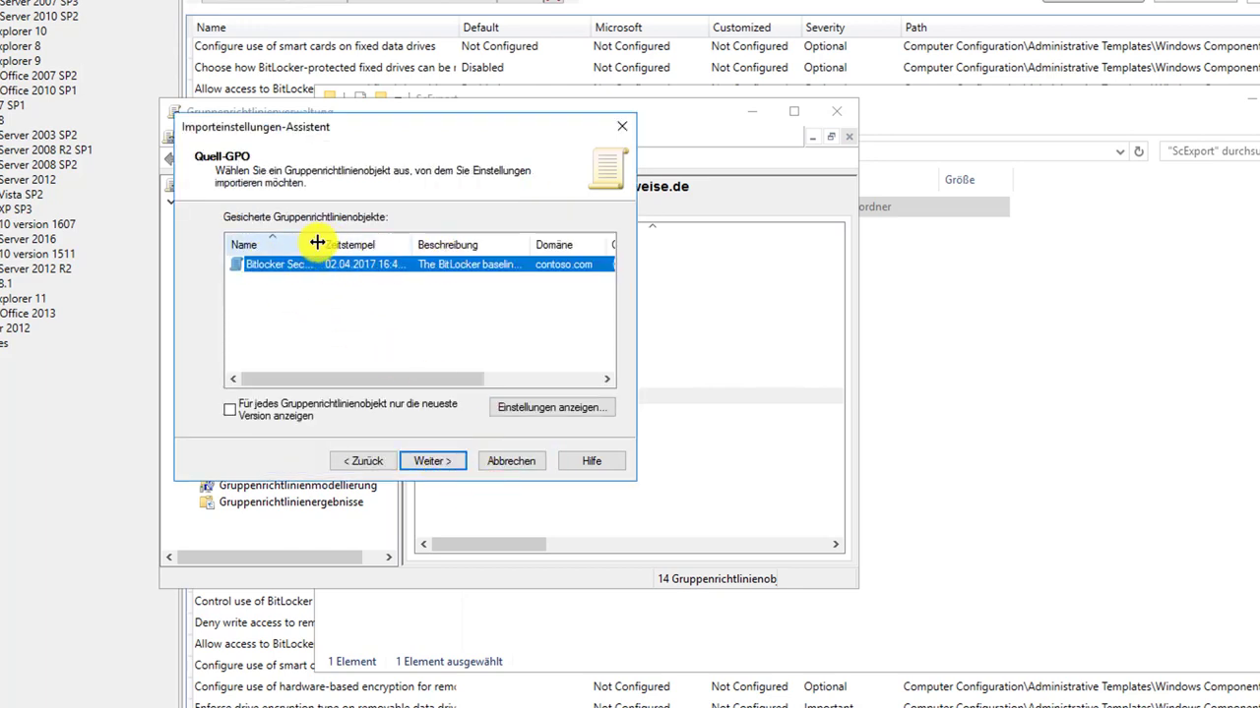
# Step: Import the Bitlocker Security Template Kopie backup with references copied identically from the source, and review and close the import status
pyautogui.moveTo(400, 235); pyautogui.dragTo(413, 236)
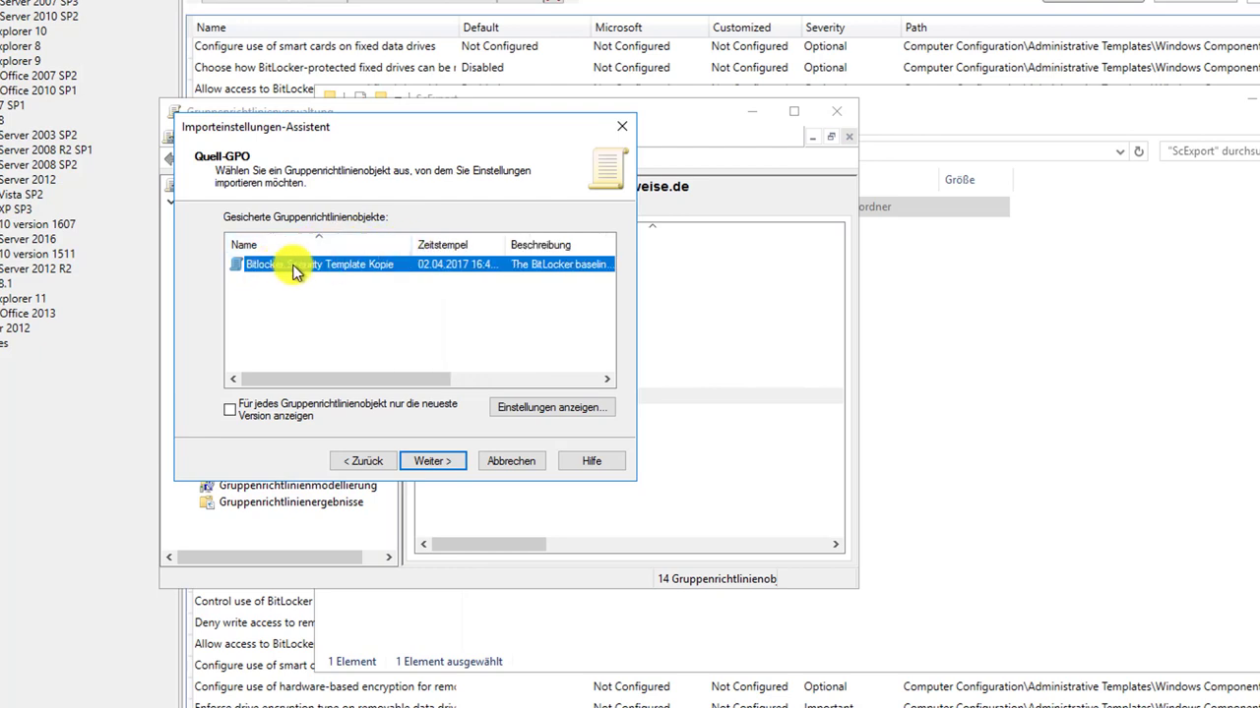
pyautogui.click(438, 462)
pyautogui.click(439, 463)
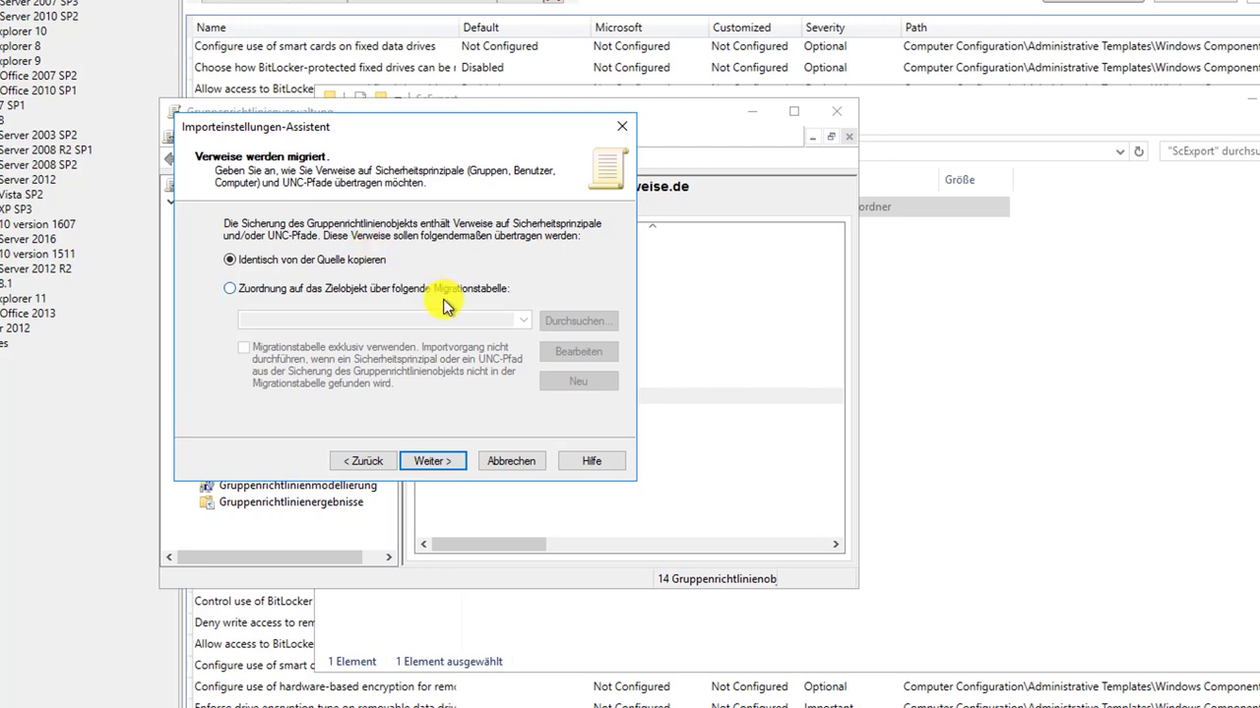
pyautogui.click(437, 461)
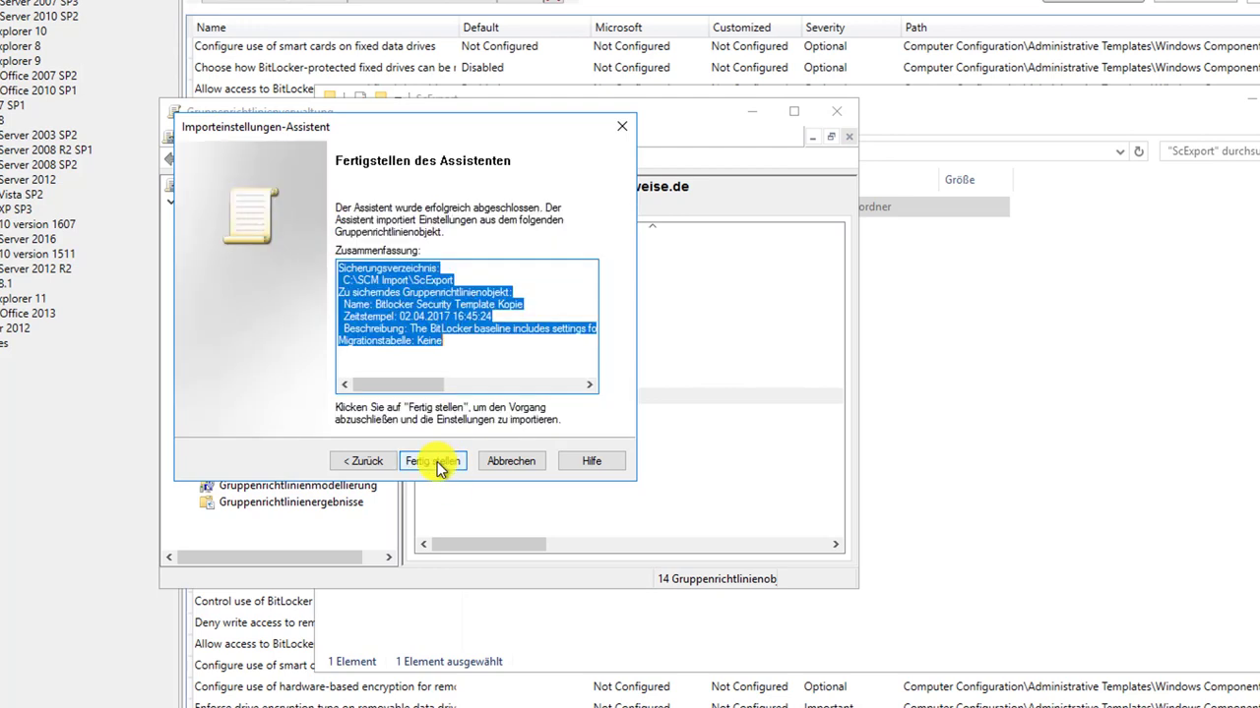
pyautogui.click(438, 463)
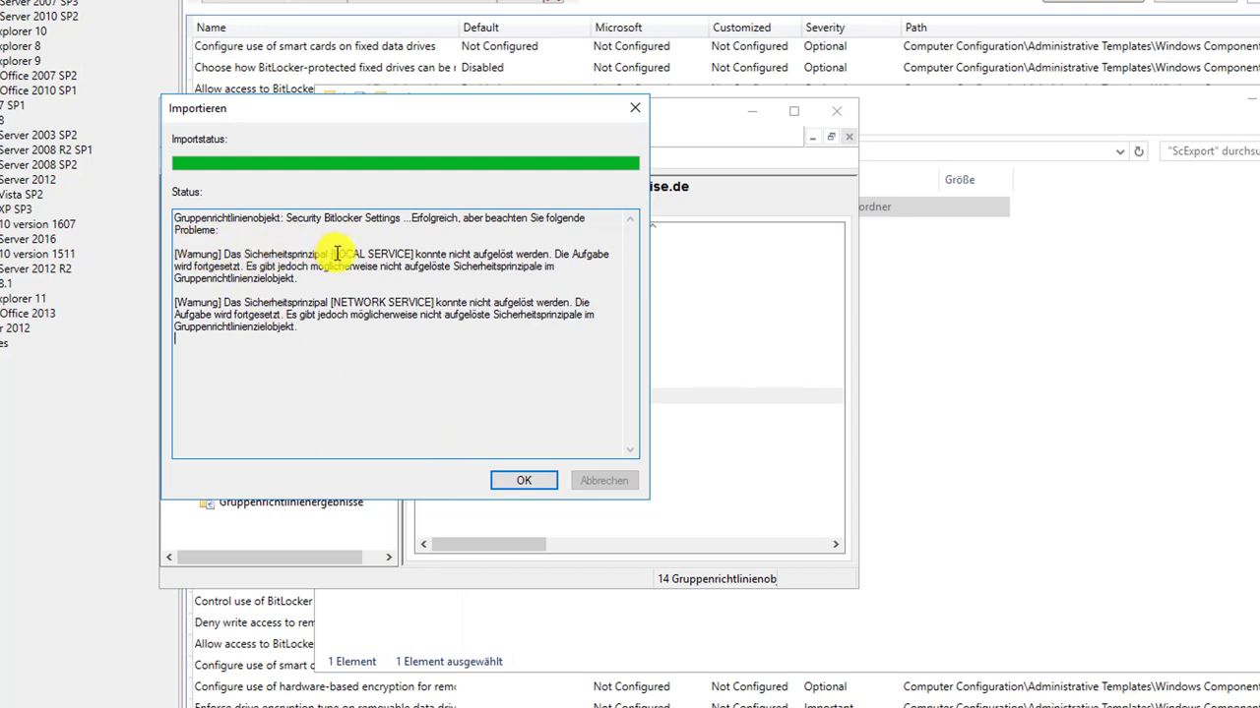
pyautogui.moveTo(332, 253); pyautogui.dragTo(409, 254)
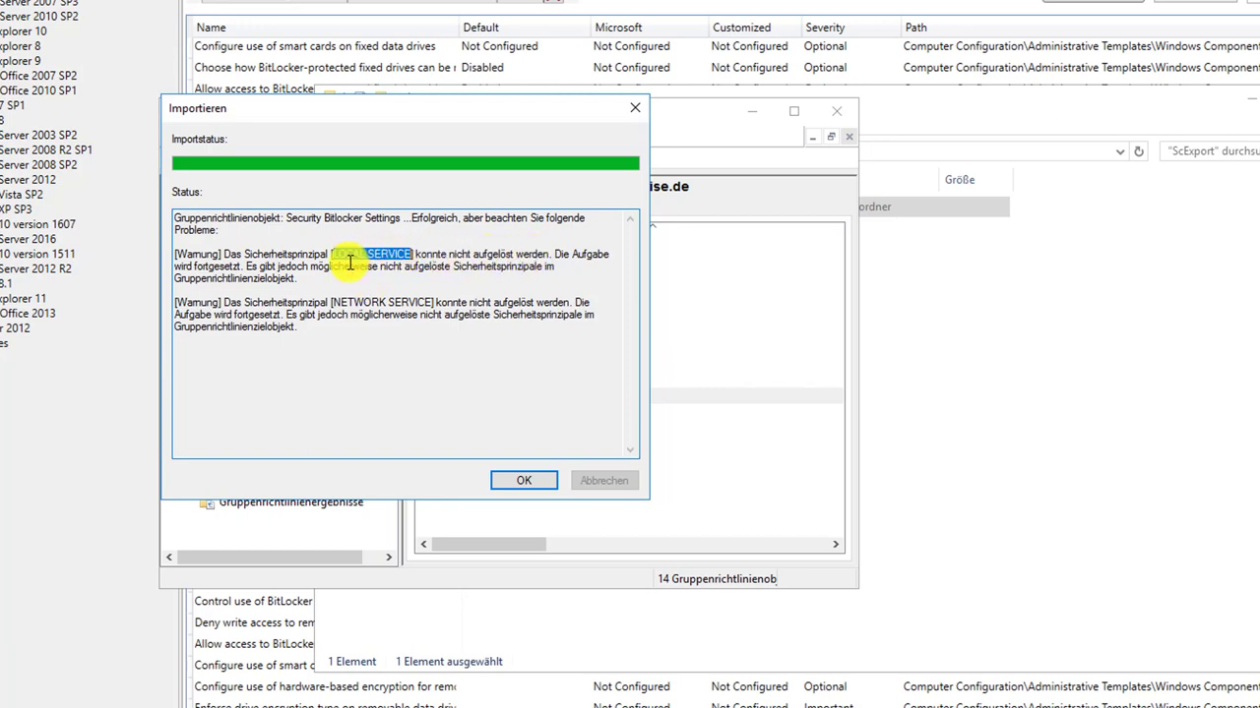
pyautogui.moveTo(340, 302); pyautogui.dragTo(427, 300)
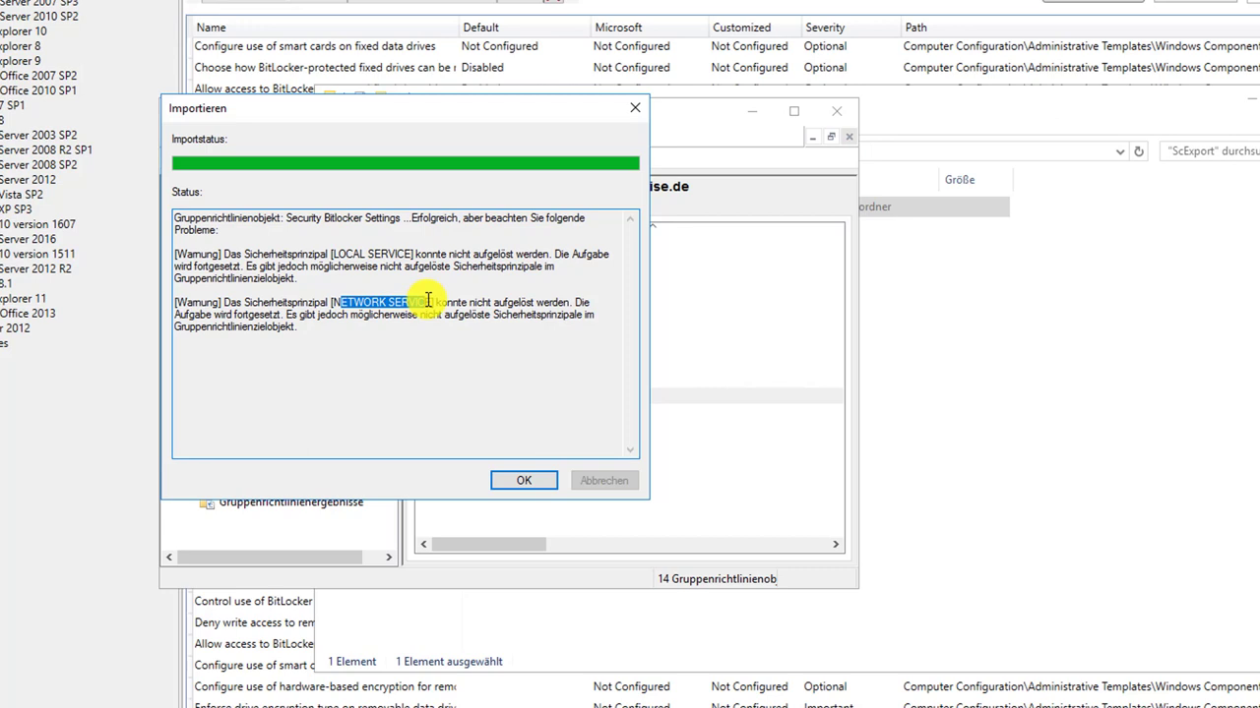
pyautogui.click(530, 478)
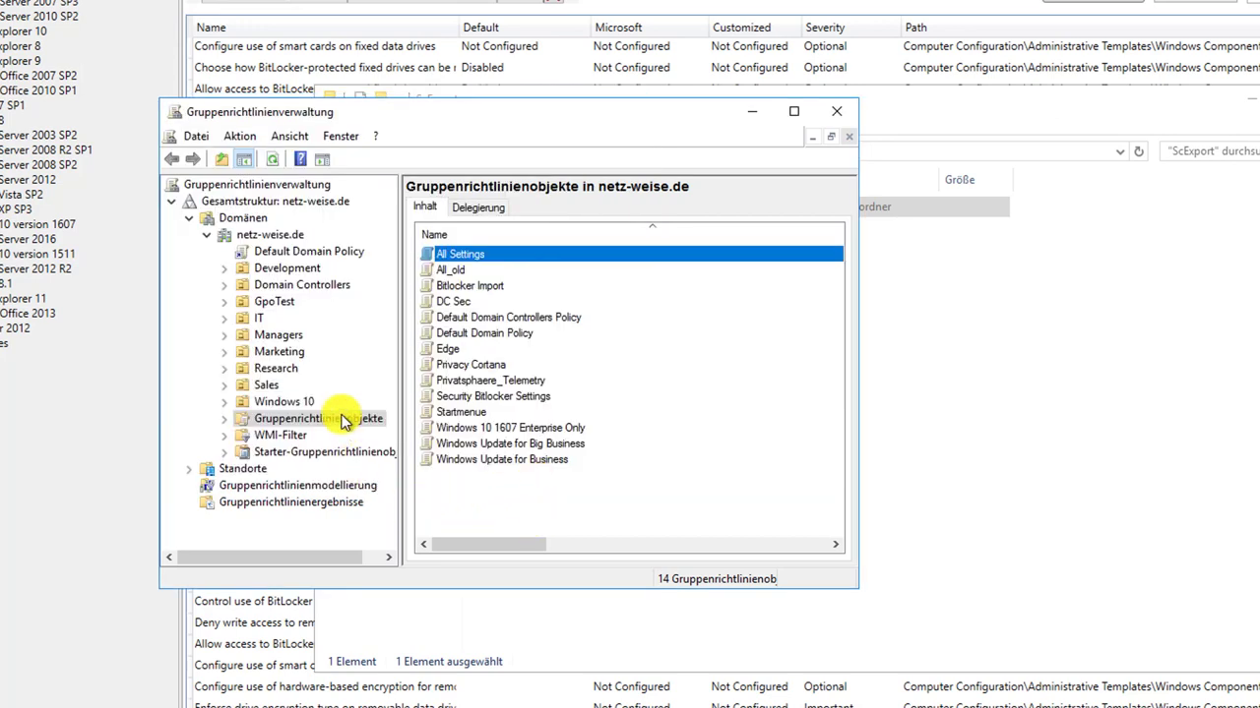
# Step: Open the Security Bitlocker Settings GPO in an enlarged window and generate its settings report
pyautogui.click(461, 395)
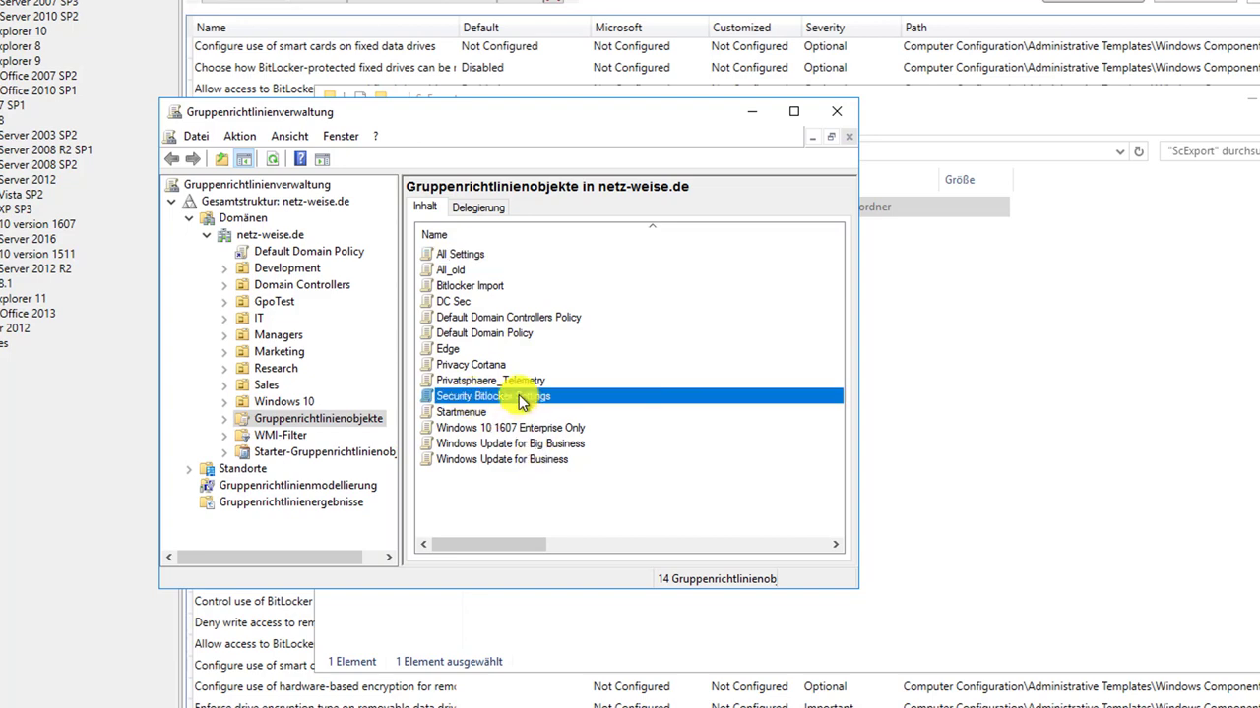
pyautogui.doubleClick(477, 396)
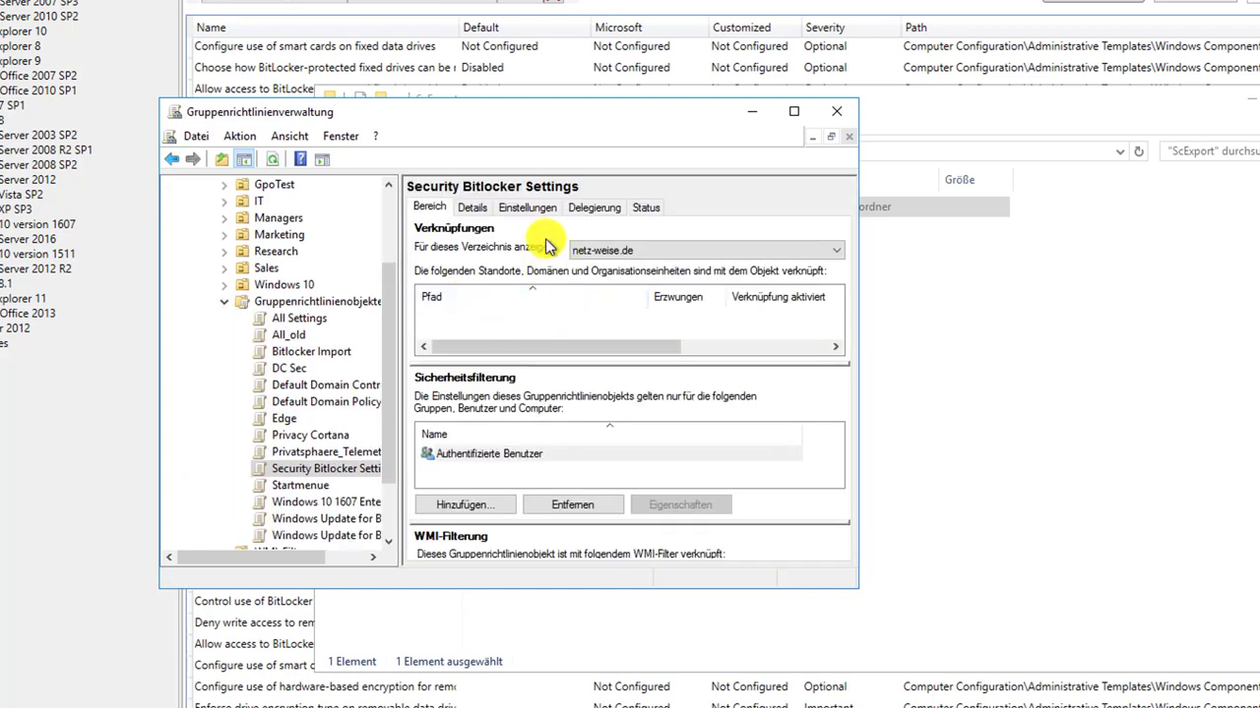
pyautogui.moveTo(609, 118); pyautogui.dragTo(550, 34)
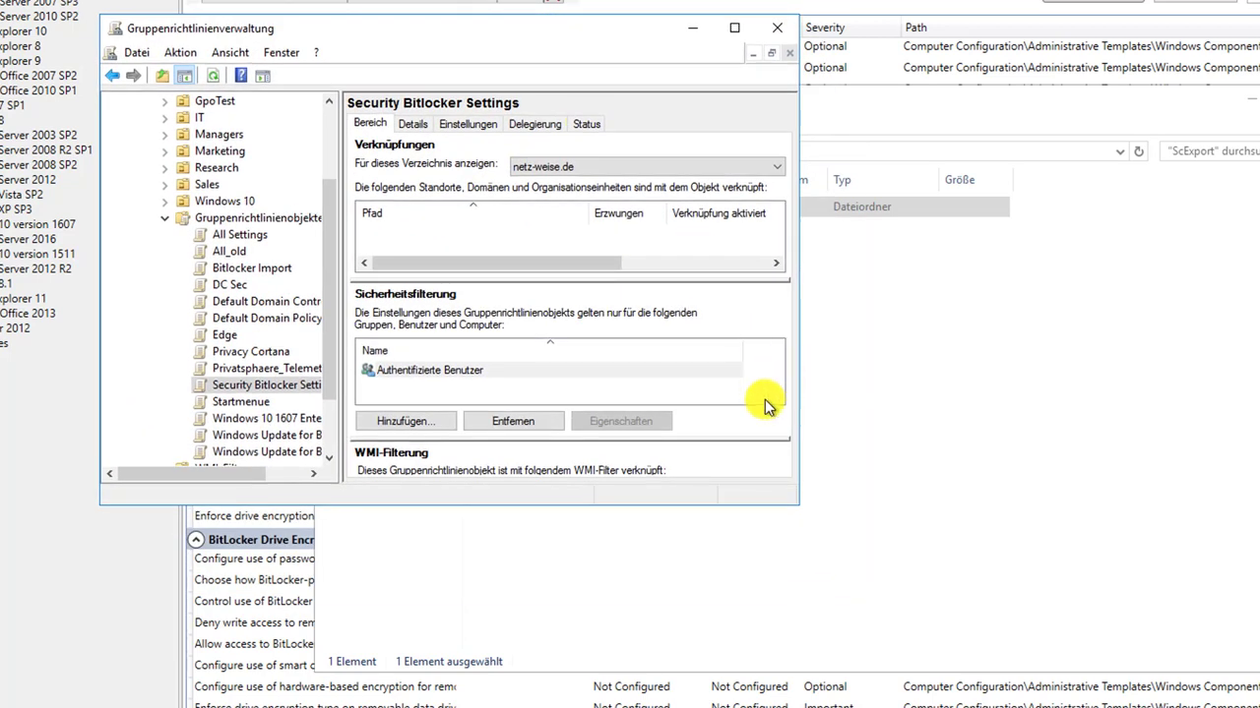
pyautogui.moveTo(815, 507); pyautogui.dragTo(1235, 700)
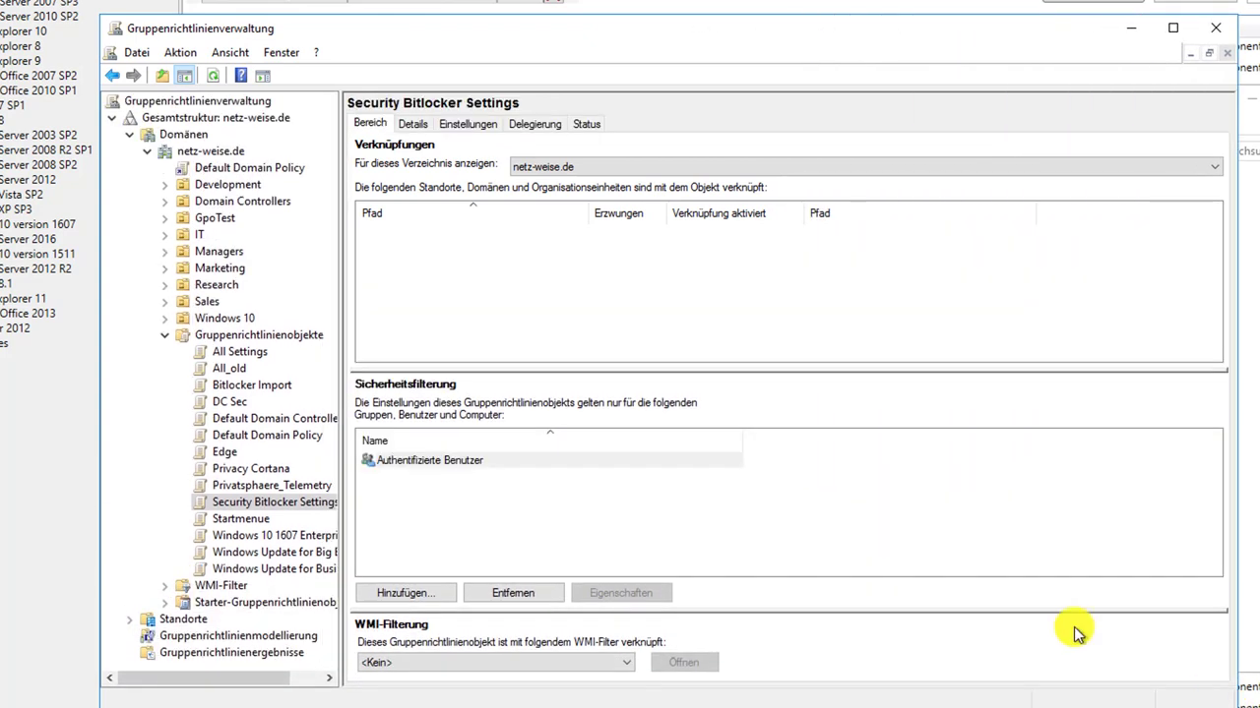
pyautogui.click(470, 128)
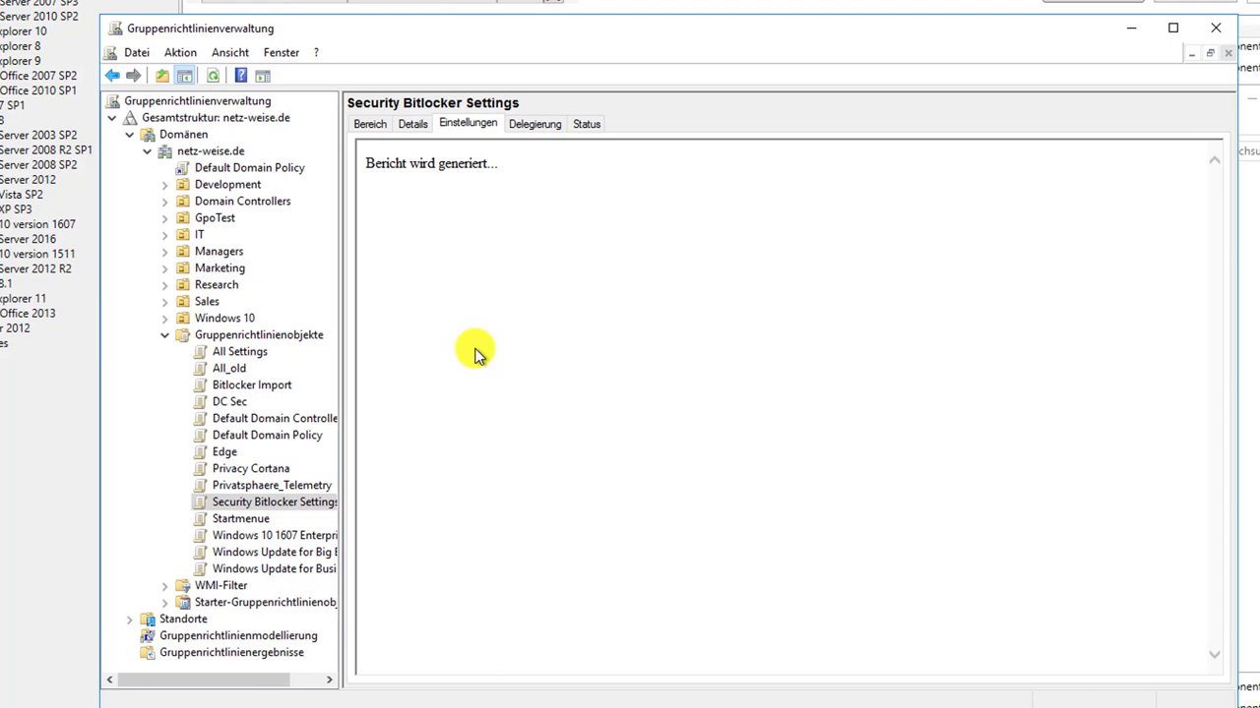
pyautogui.click(404, 228)
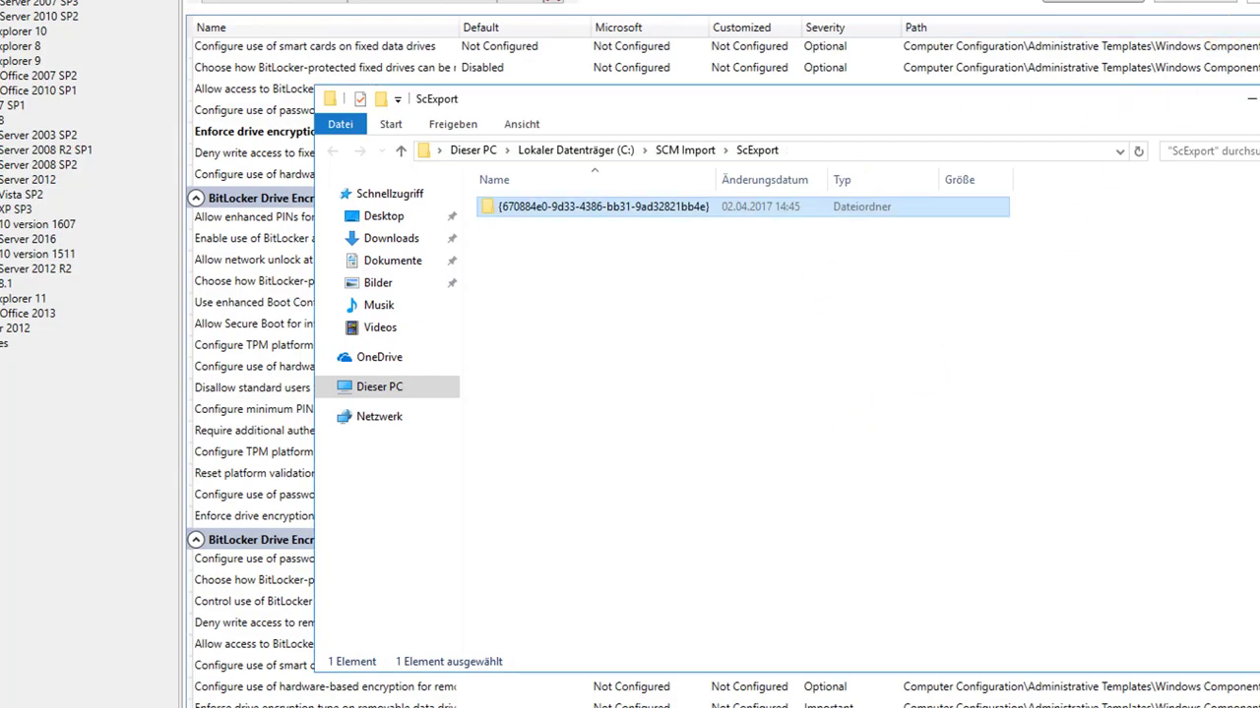
# Step: Switch back to Security Compliance Manager and review the Bitlocker Security Template Kopie settings from the beginning of the list
pyautogui.hotkey('alt', 'Tab')
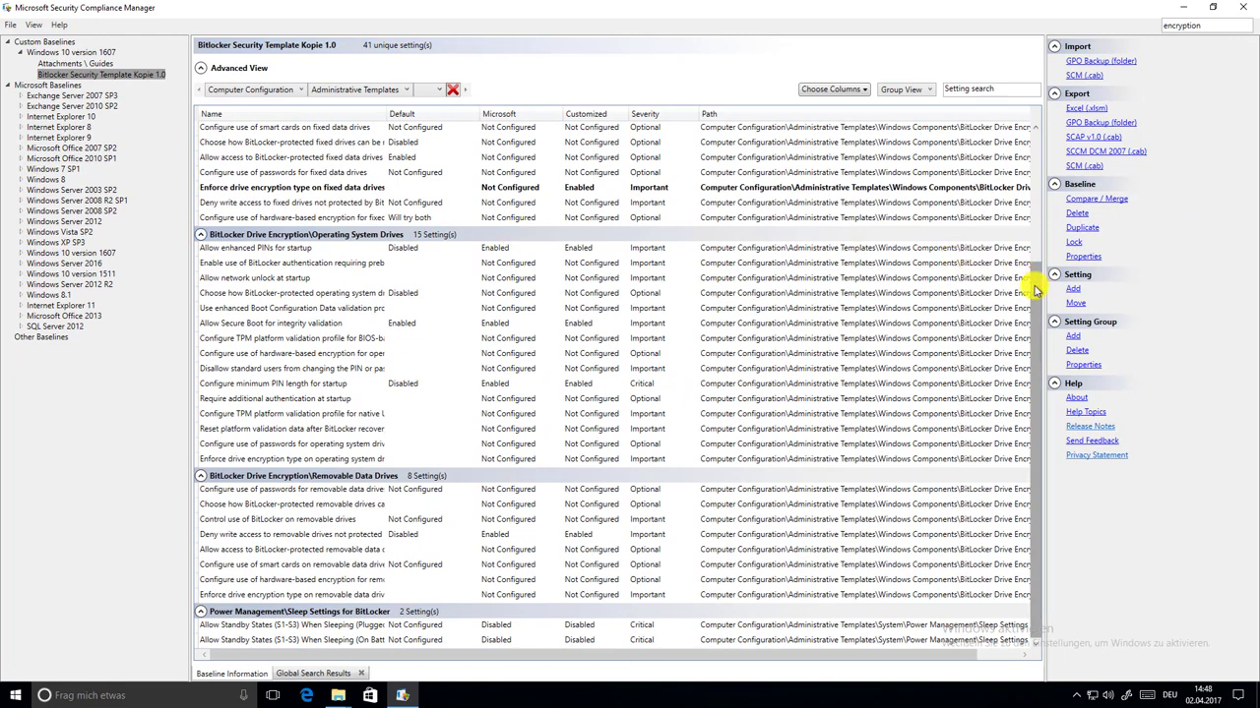
pyautogui.moveTo(1035, 289); pyautogui.dragTo(1036, 141)
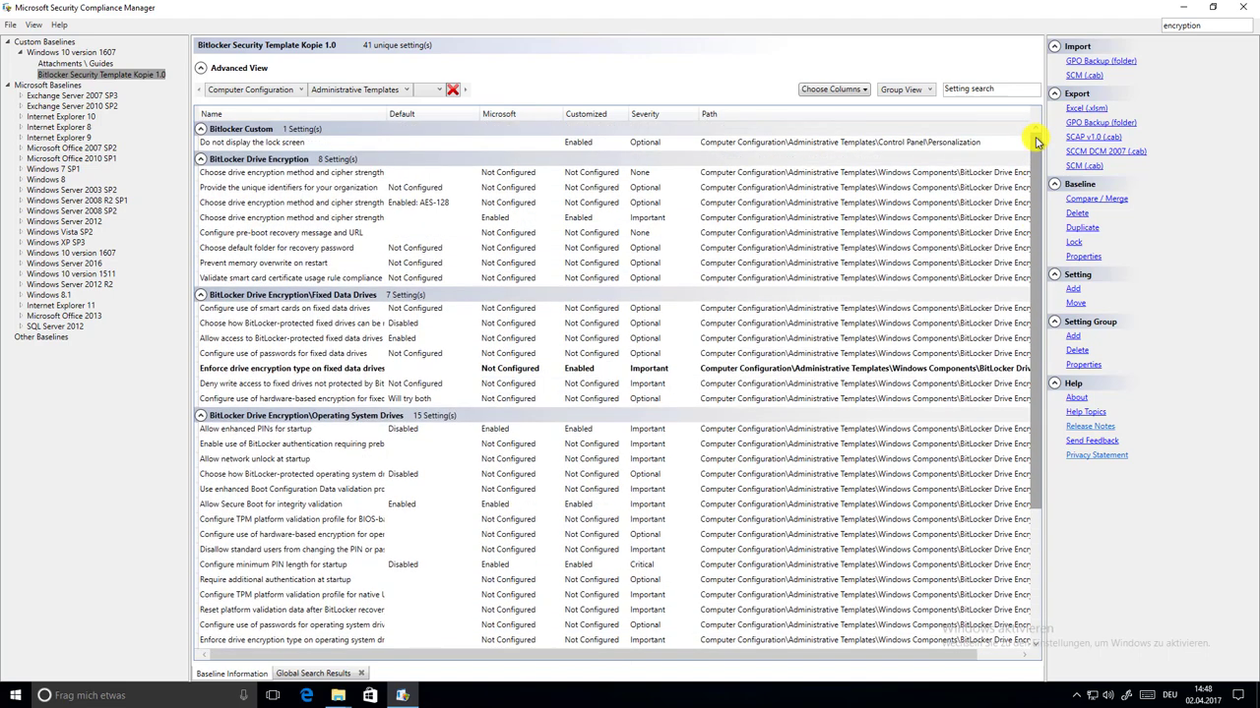